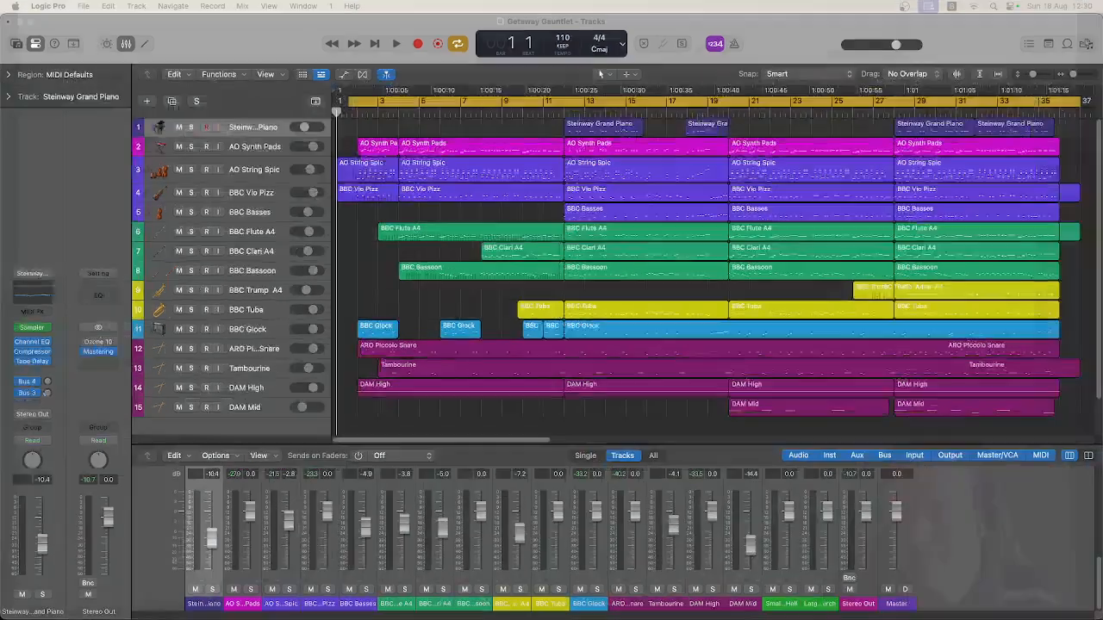
Play the full arrangement from bar 1 through to the closing bars and stop playback
{"action": "key", "text": "space"}
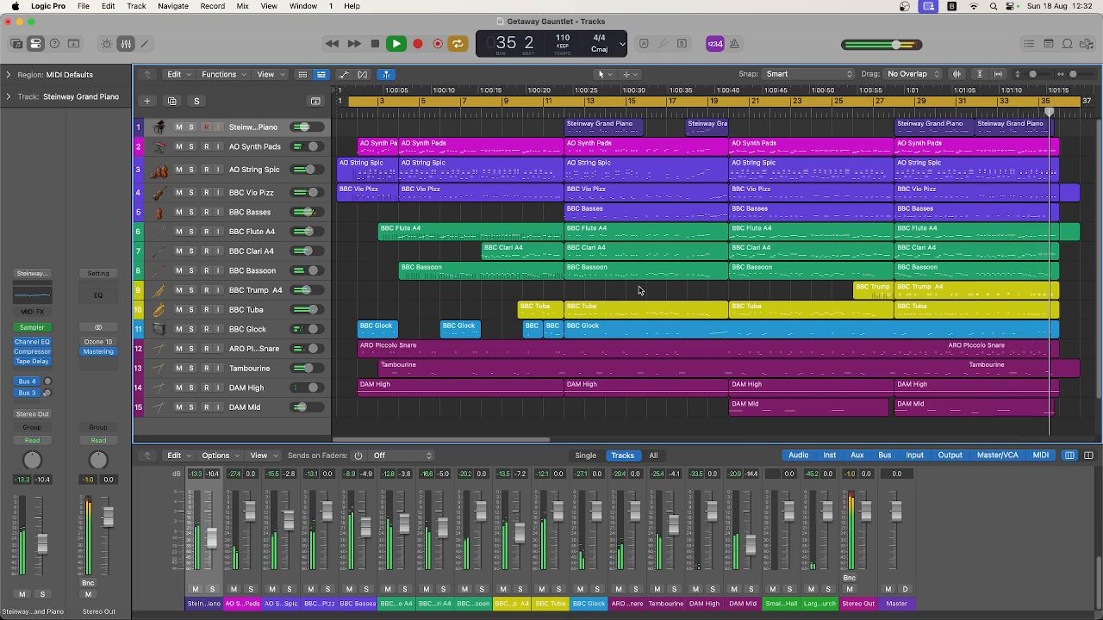
{"action": "key", "text": "space"}
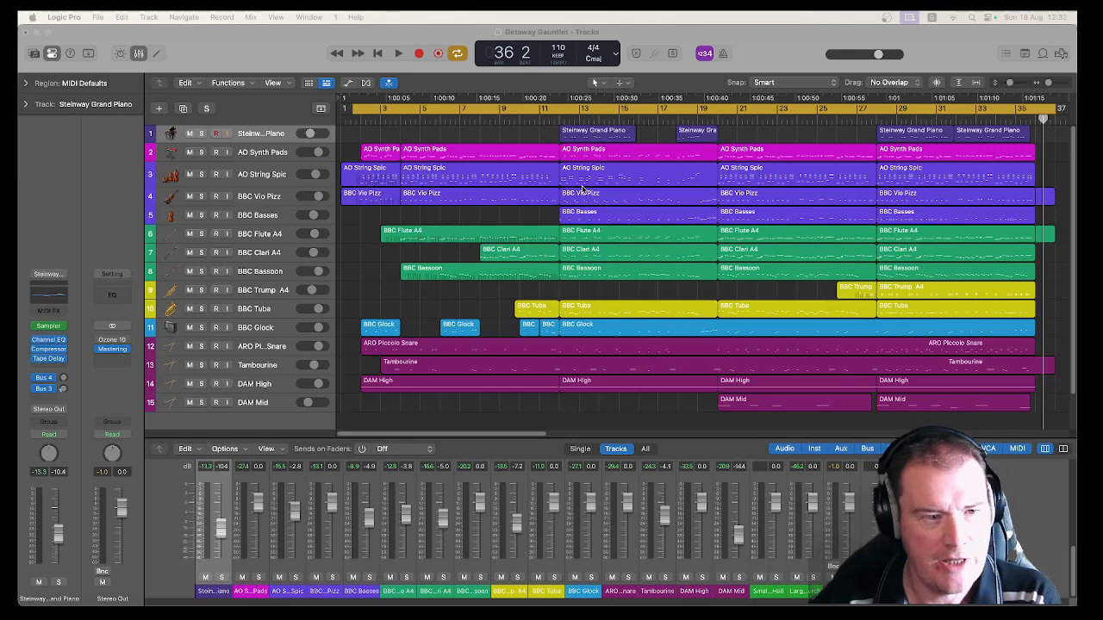
Solo the AO Synth Pads track and play it from bar 2
{"action": "left_click", "coordinate": [278, 155]}
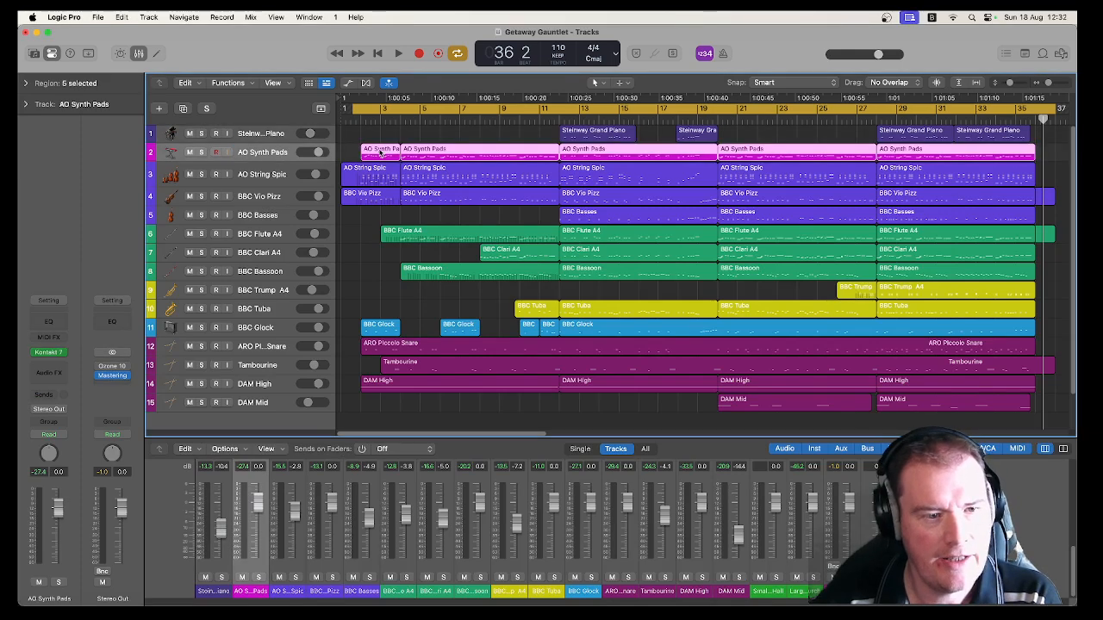
{"action": "left_click", "coordinate": [202, 152]}
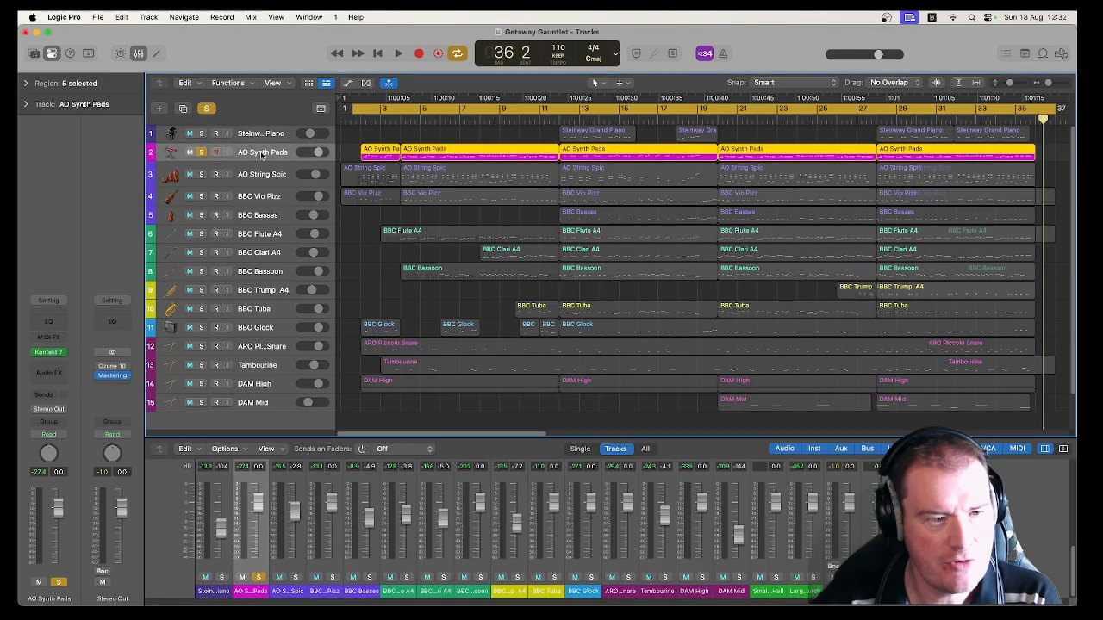
{"action": "left_click", "coordinate": [358, 122]}
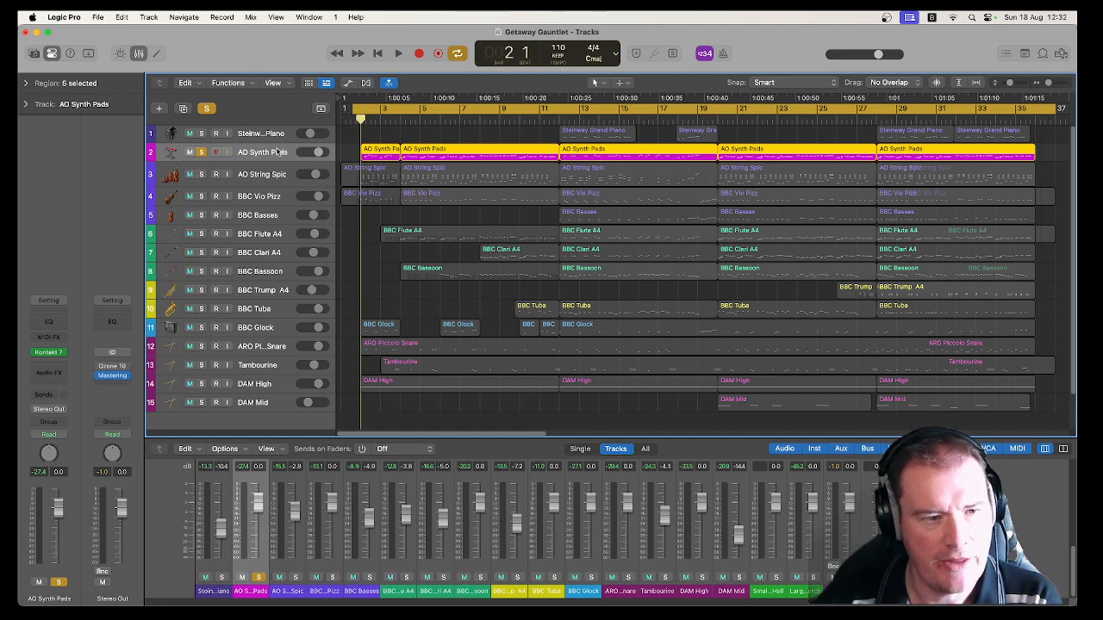
{"action": "key", "text": "space"}
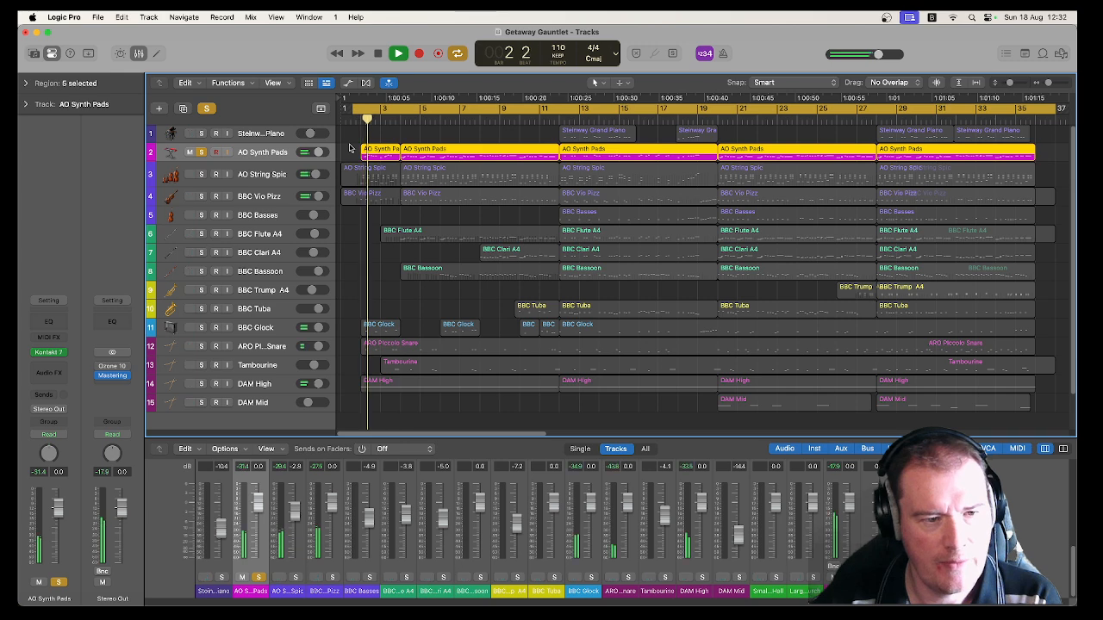
View the Kontakt 7 instrument loaded on the AO Synth Pads track and close its window
{"action": "left_click", "coordinate": [52, 353]}
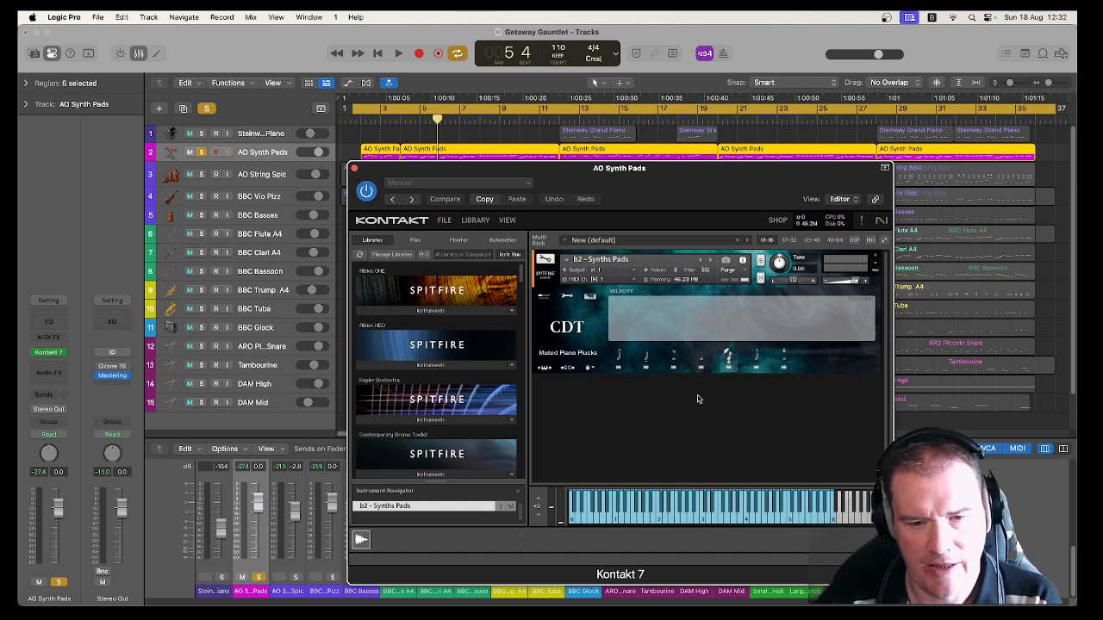
{"action": "left_click", "coordinate": [355, 169]}
Turn off cycle mode and play the soloed AO Synth Pads from bar 12
{"action": "left_click", "coordinate": [360, 122]}
{"action": "key", "text": "space"}
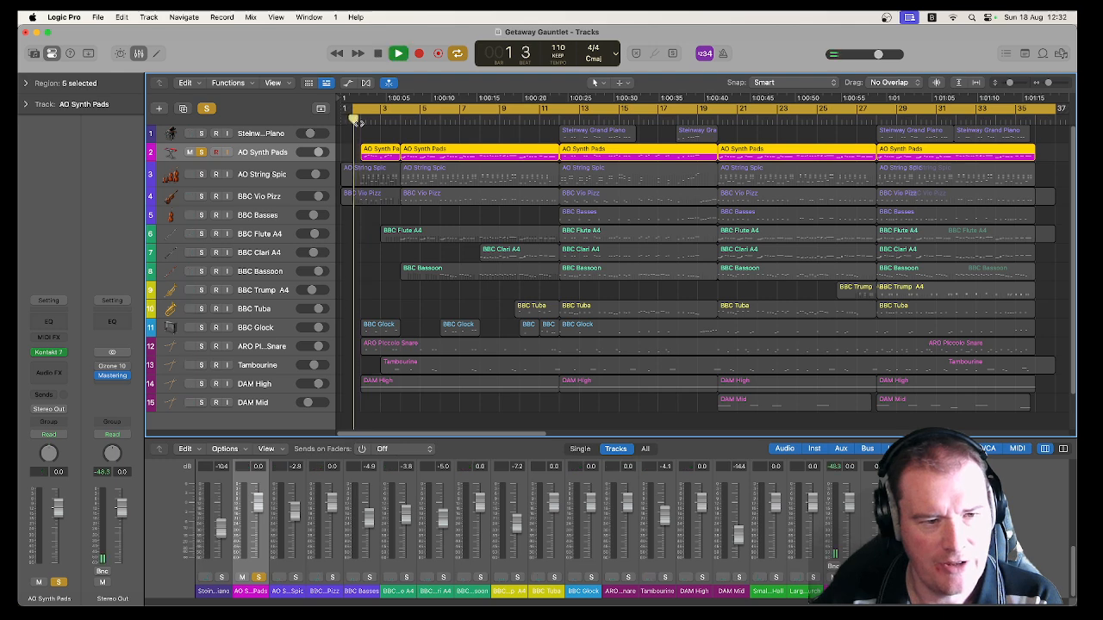
{"action": "left_click", "coordinate": [560, 120]}
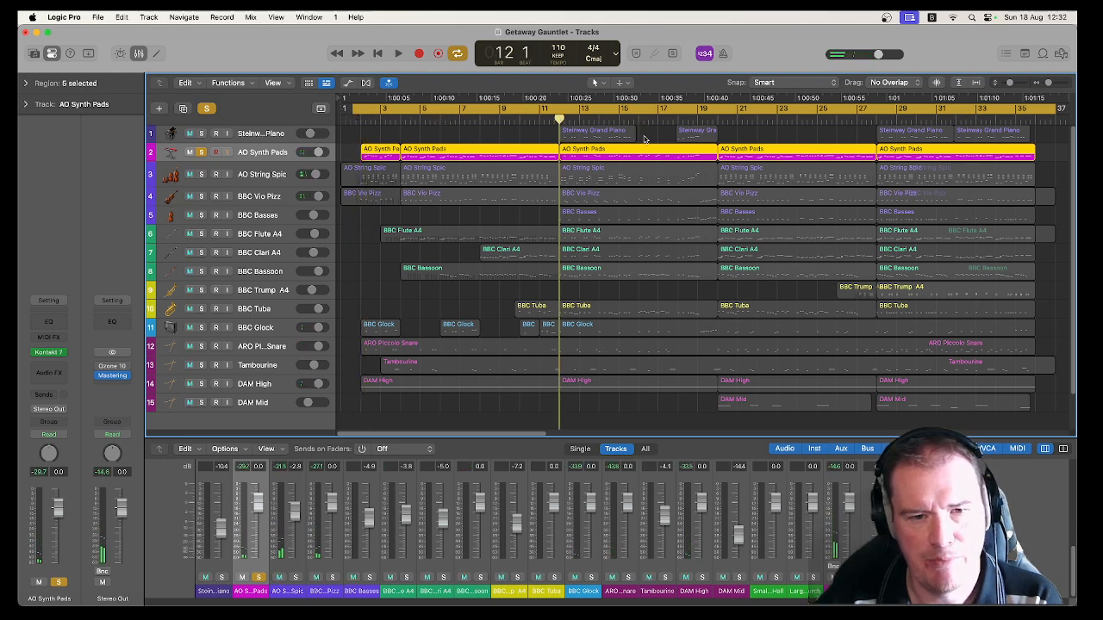
{"action": "key", "text": "space"}
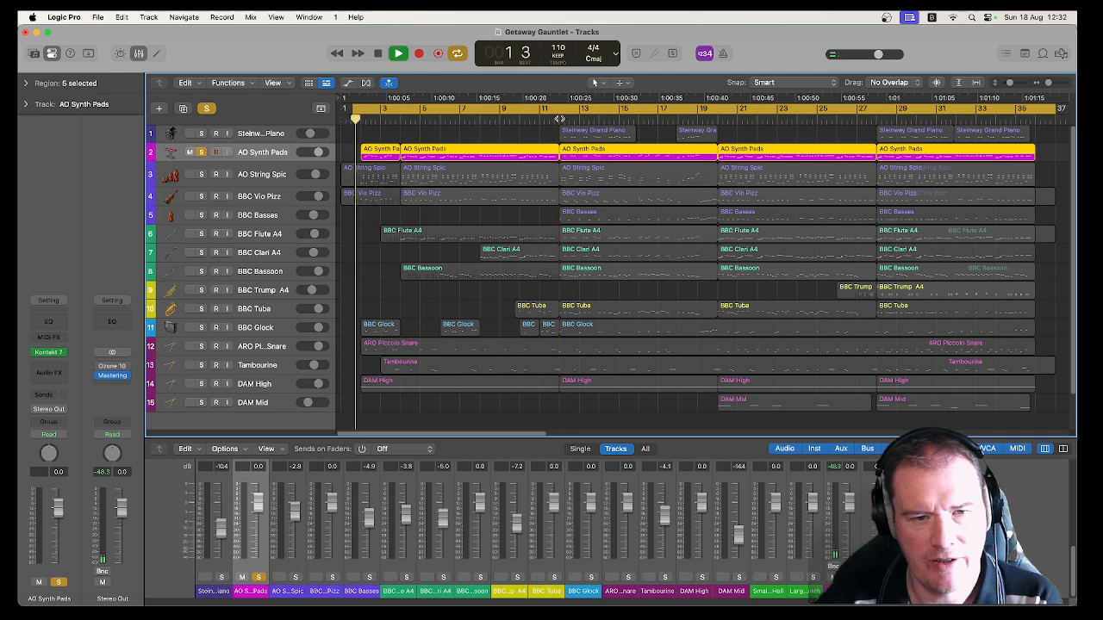
{"action": "left_click", "coordinate": [560, 120]}
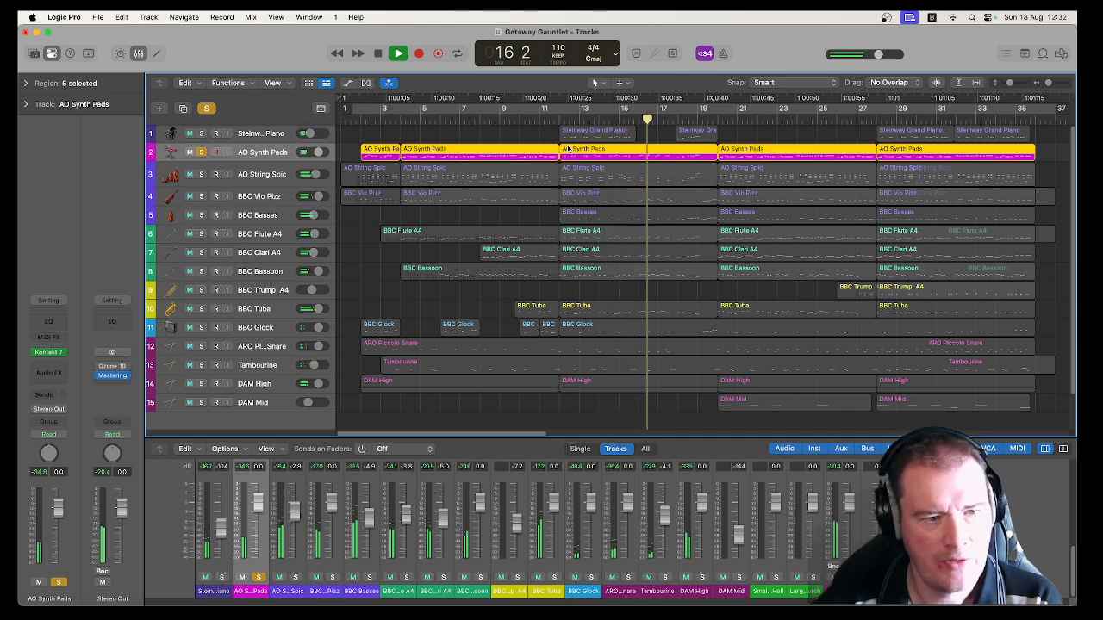
Unsolo the AO Synth Pads track and view the Kontakt 7 instrument on the AO String Spic track
{"action": "left_click", "coordinate": [201, 153]}
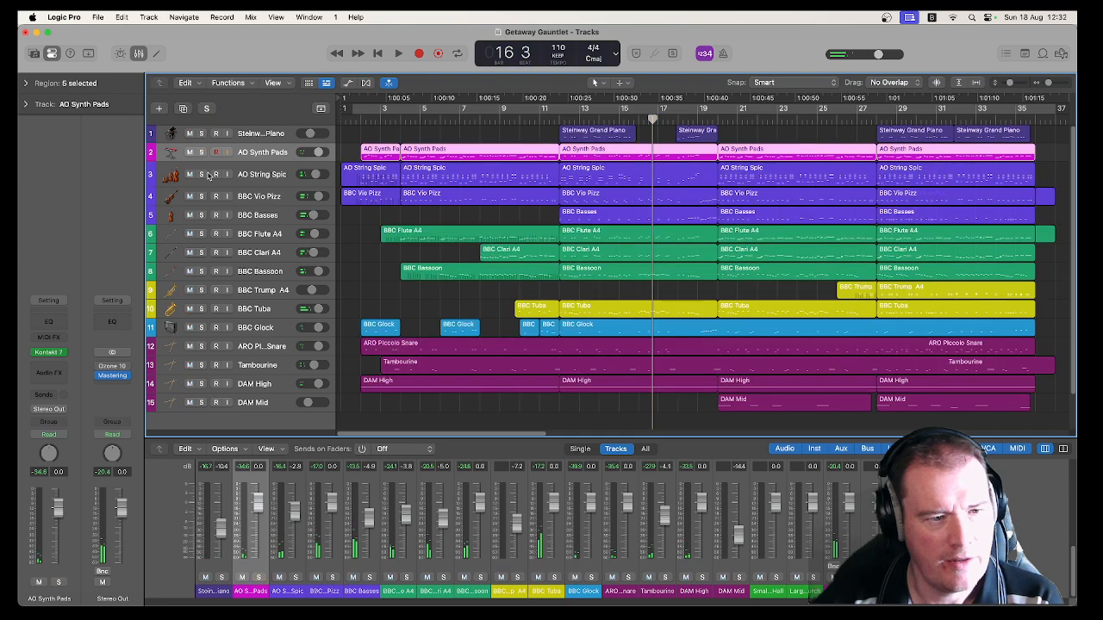
{"action": "left_click", "coordinate": [257, 174]}
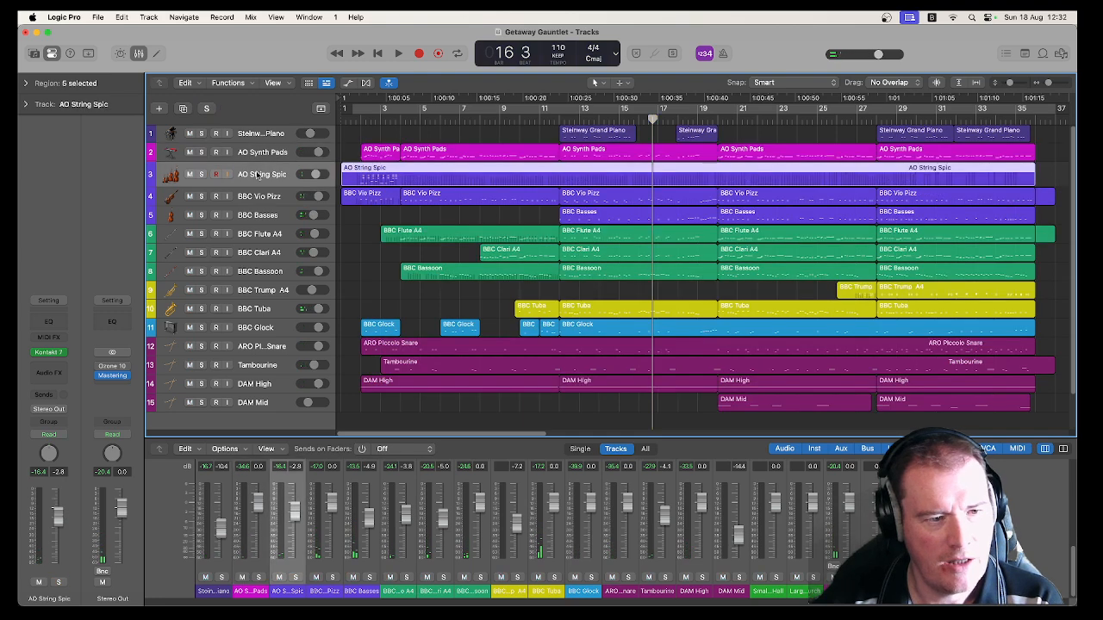
{"action": "left_click", "coordinate": [50, 355]}
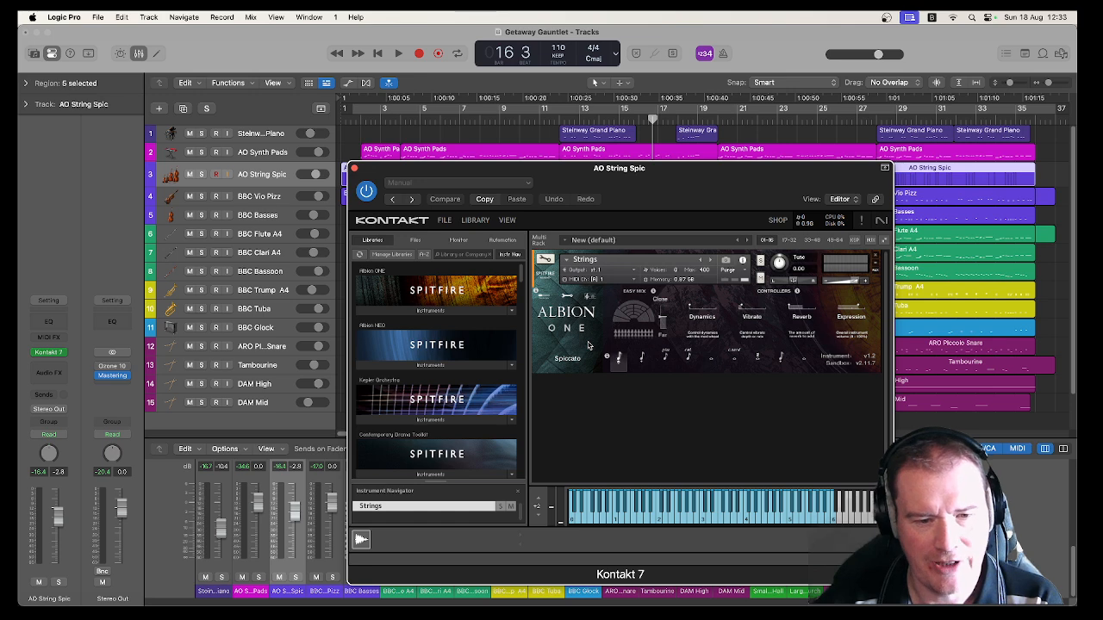
{"action": "left_click", "coordinate": [354, 169]}
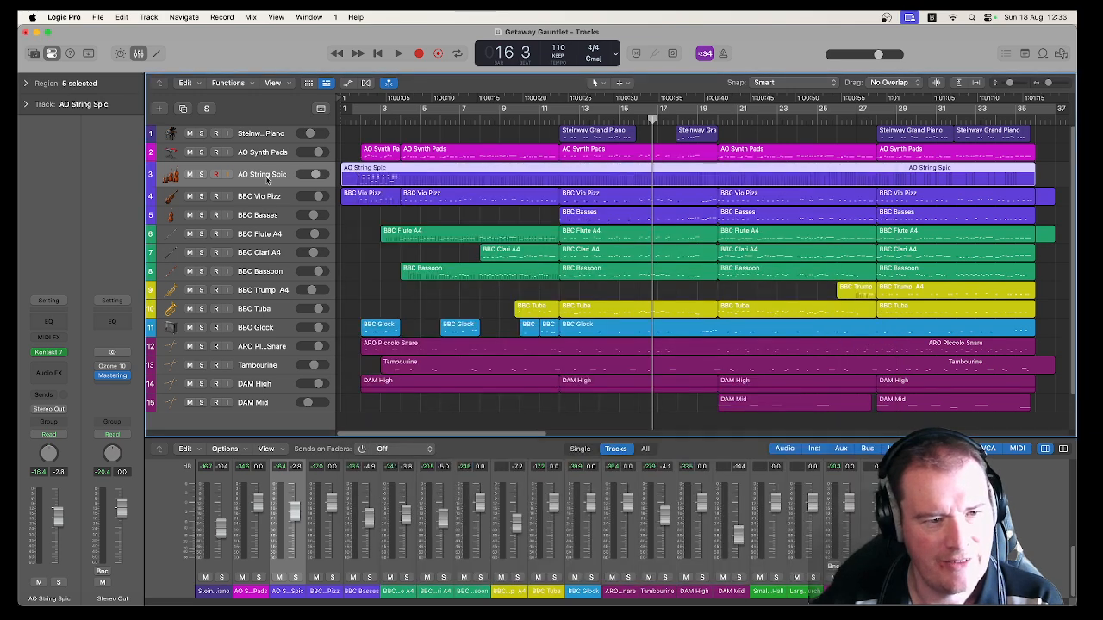
Play from bar 1 with the AO String Spic track soloed
{"action": "left_click", "coordinate": [355, 120]}
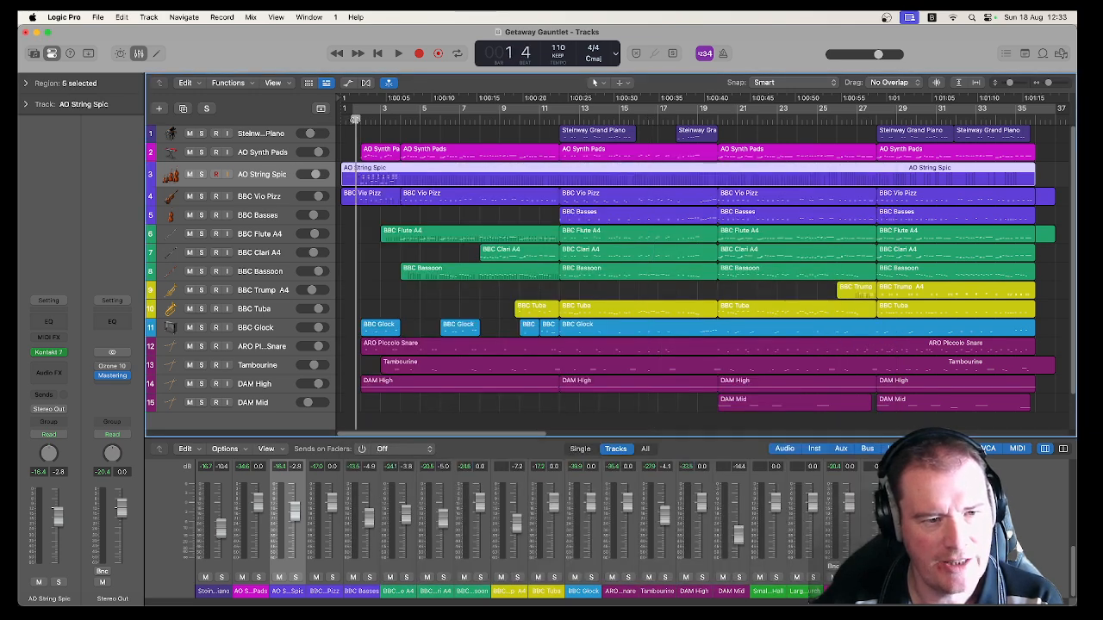
{"action": "key", "text": "space"}
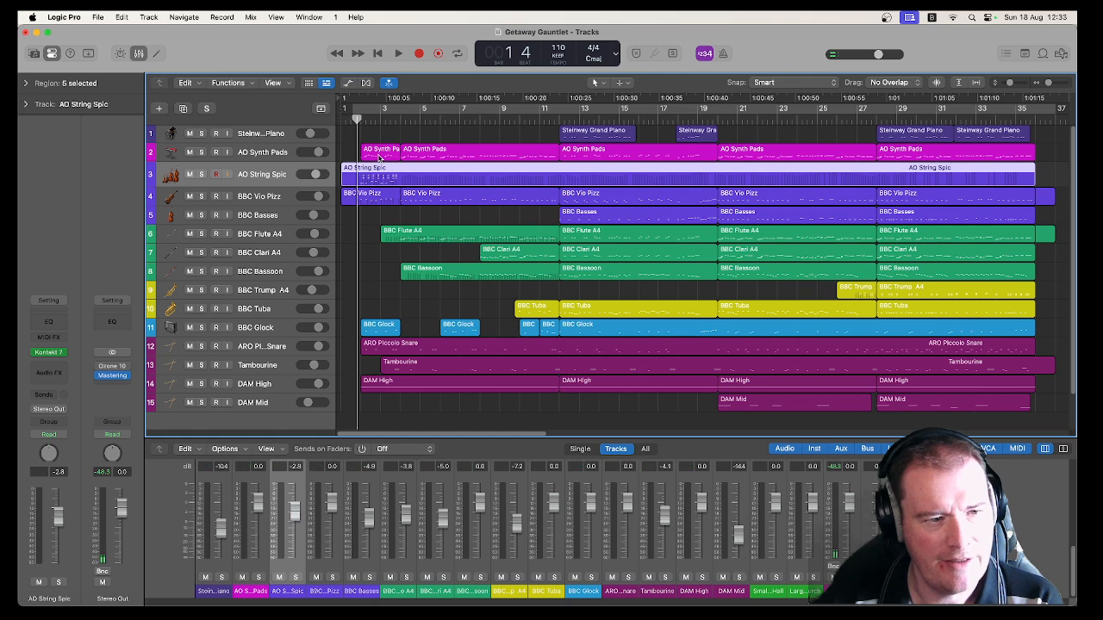
{"action": "left_click", "coordinate": [200, 175]}
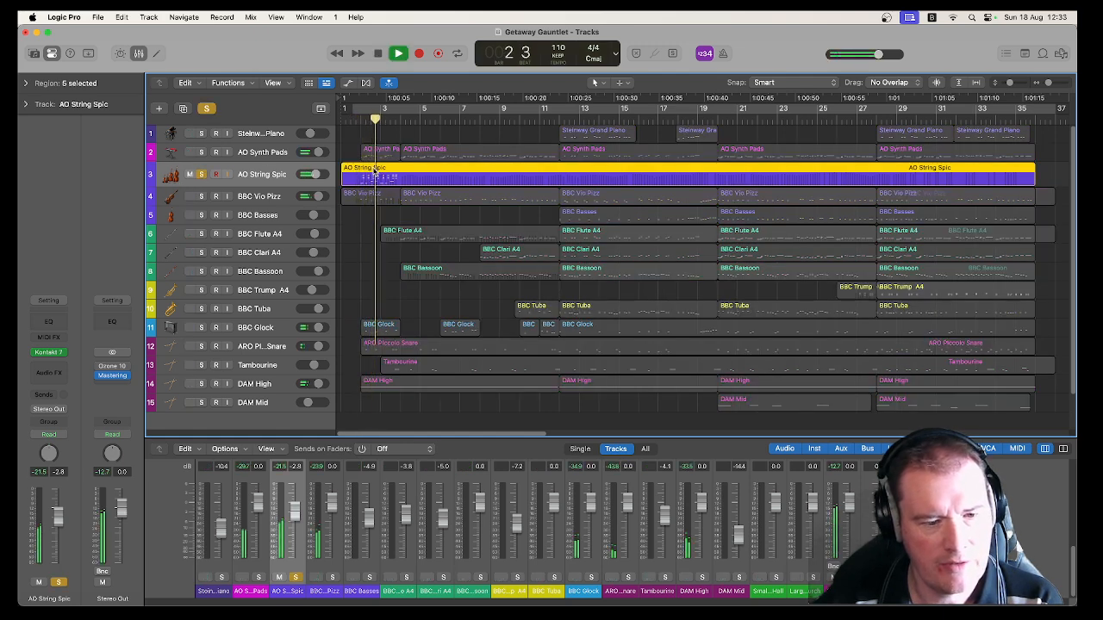
Show the AO String Spic notes in the Piano Roll and play from bar 1 with the note view following the playhead
{"action": "double_click", "coordinate": [375, 172]}
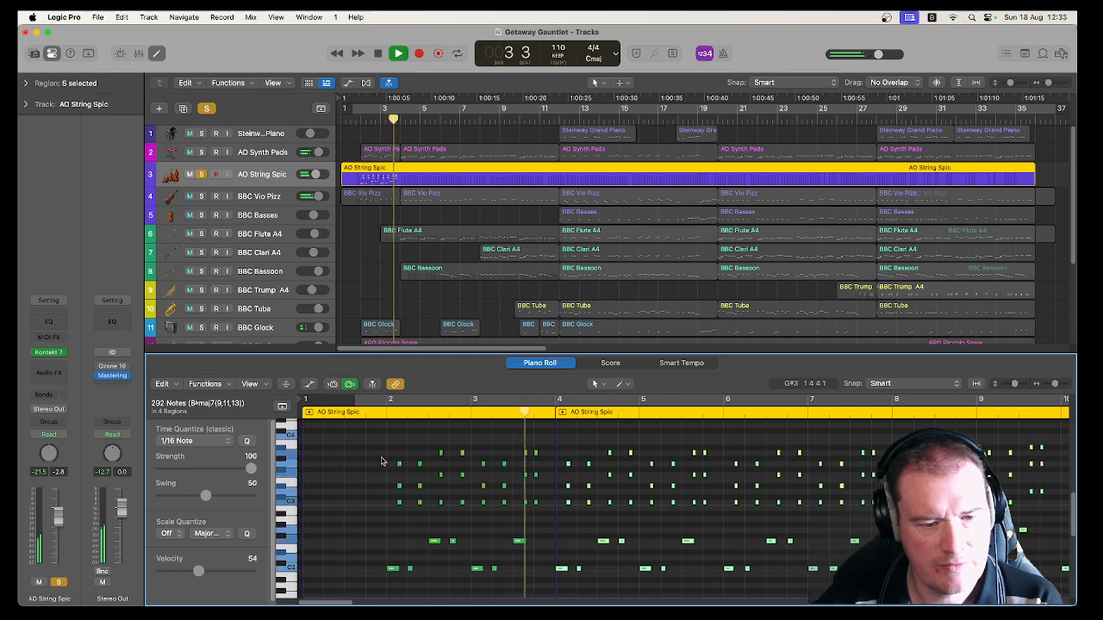
{"action": "key", "text": "space"}
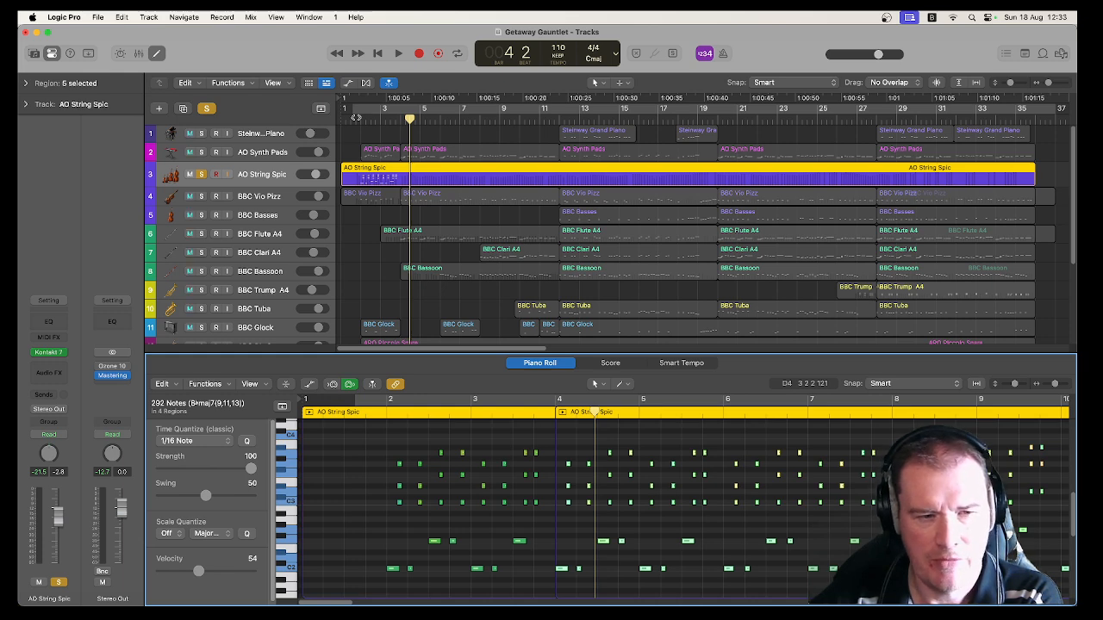
{"action": "left_click", "coordinate": [355, 117]}
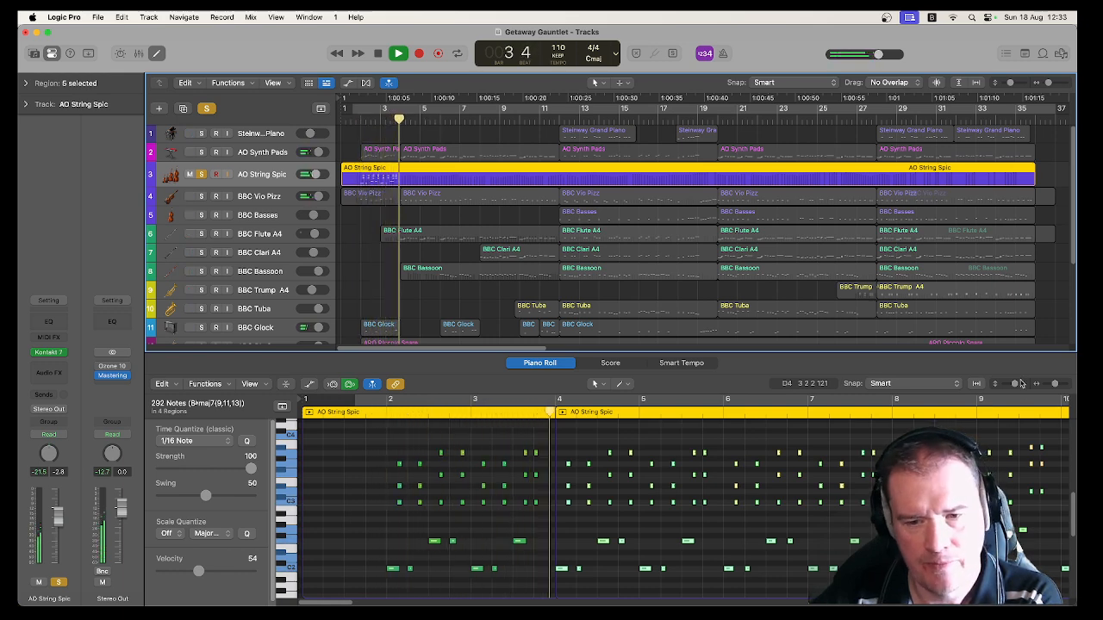
{"action": "left_click", "coordinate": [877, 415]}
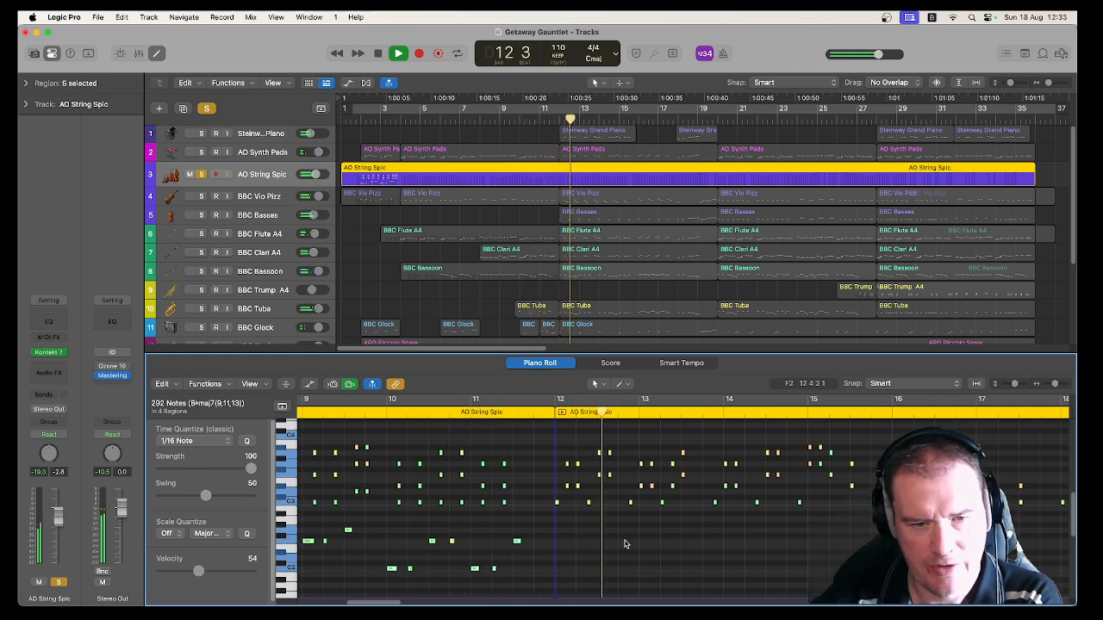
{"action": "key", "text": "space"}
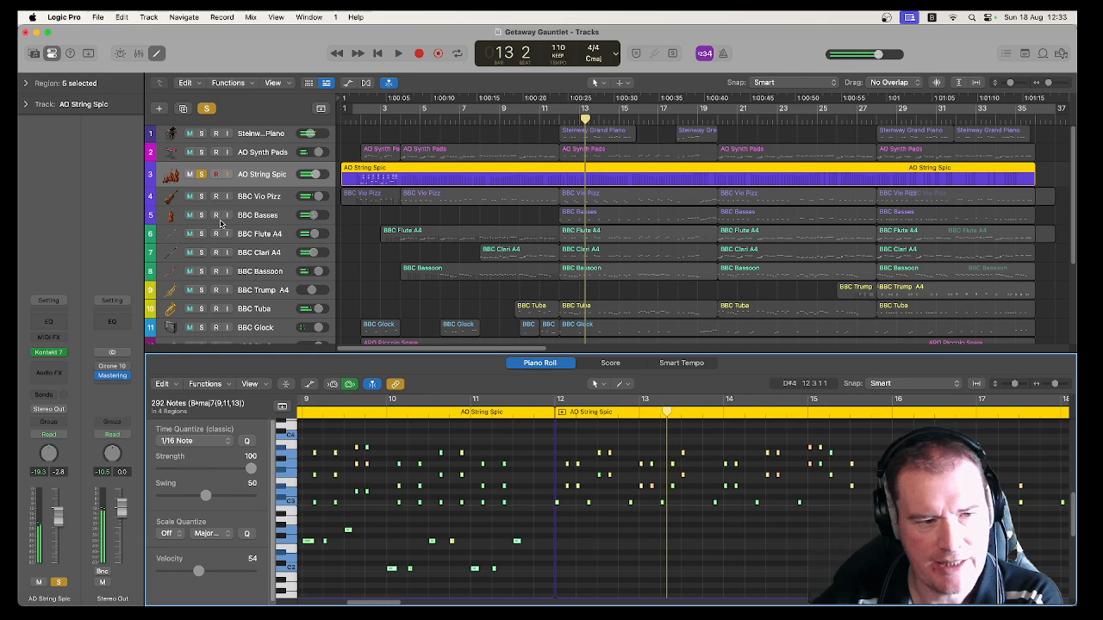
Add the BBC Basses track to the solo and play it with AO String Spic from about bar 11
{"action": "left_click", "coordinate": [256, 216]}
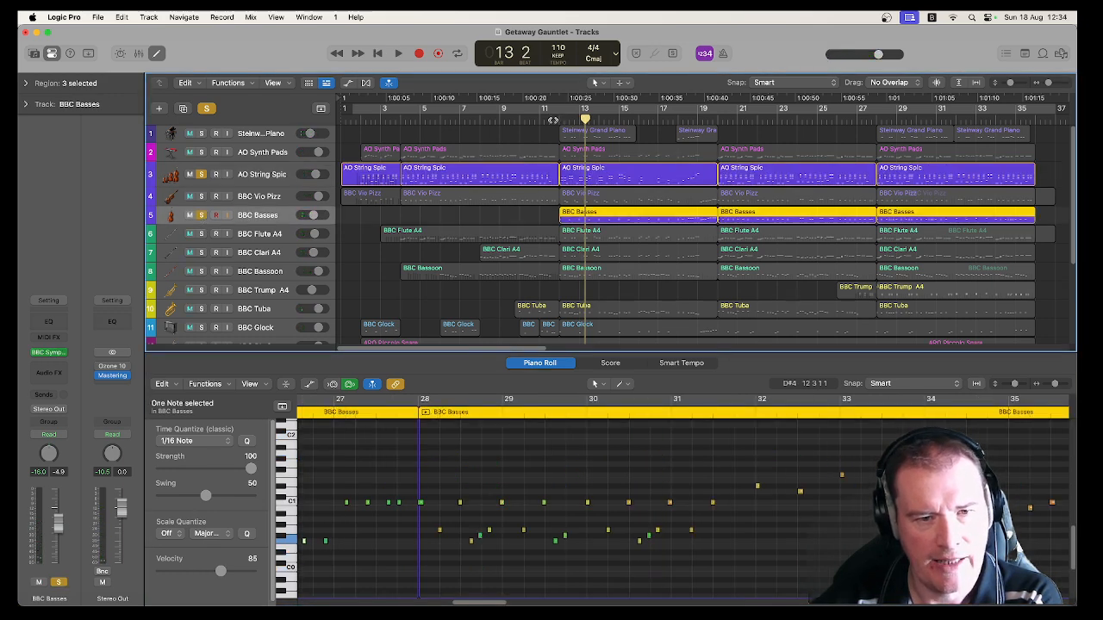
{"action": "left_click", "coordinate": [539, 118]}
{"action": "key", "text": "space"}
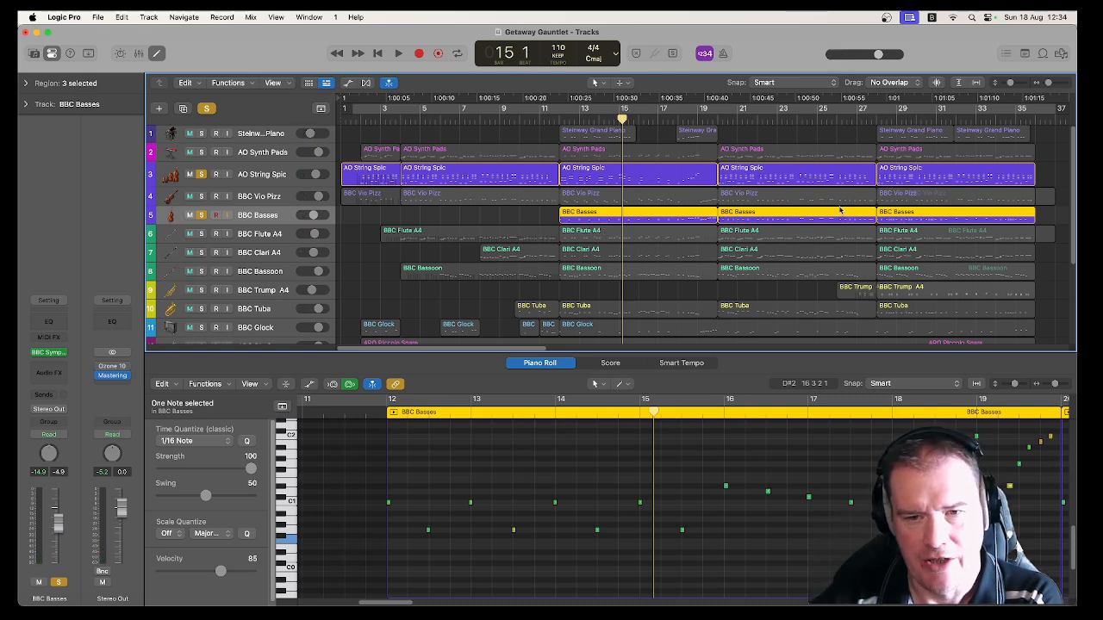
Show the AO String Spic region starting at bar 20 in the Piano Roll, fitted to its notes
{"action": "left_click", "coordinate": [786, 171]}
{"action": "key", "text": "e"}
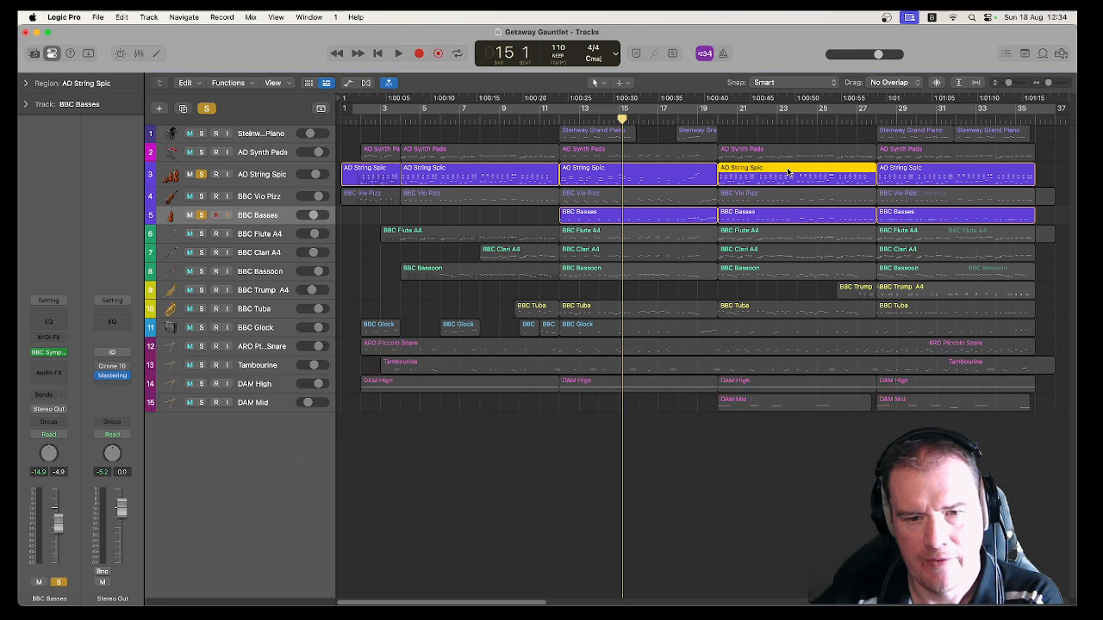
{"action": "key", "text": "e"}
{"action": "left_click", "coordinate": [789, 454]}
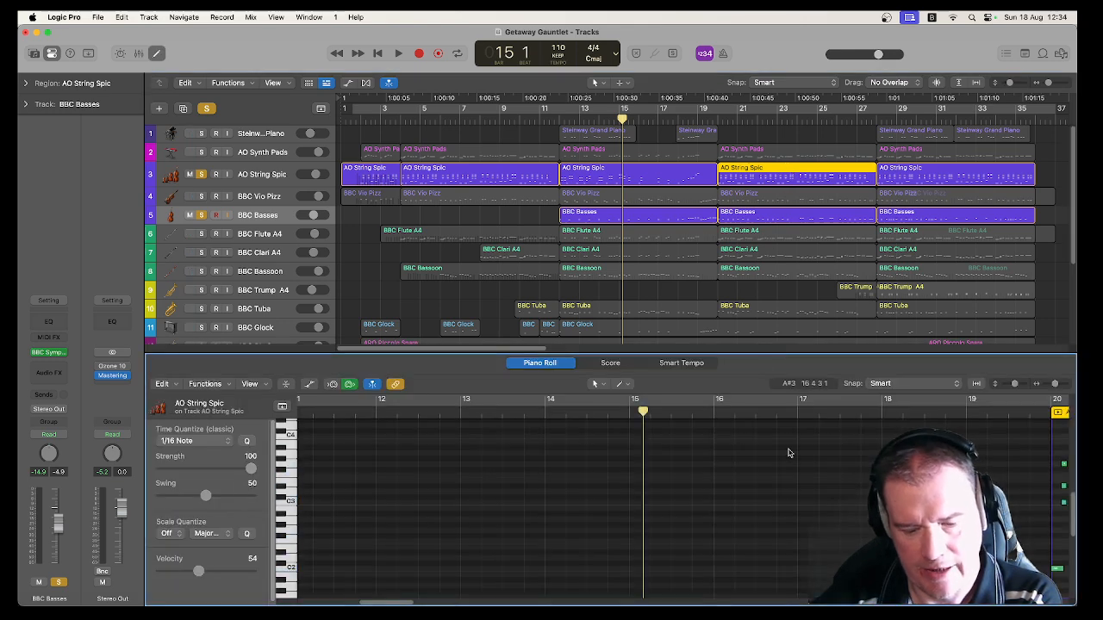
{"action": "key", "text": "z"}
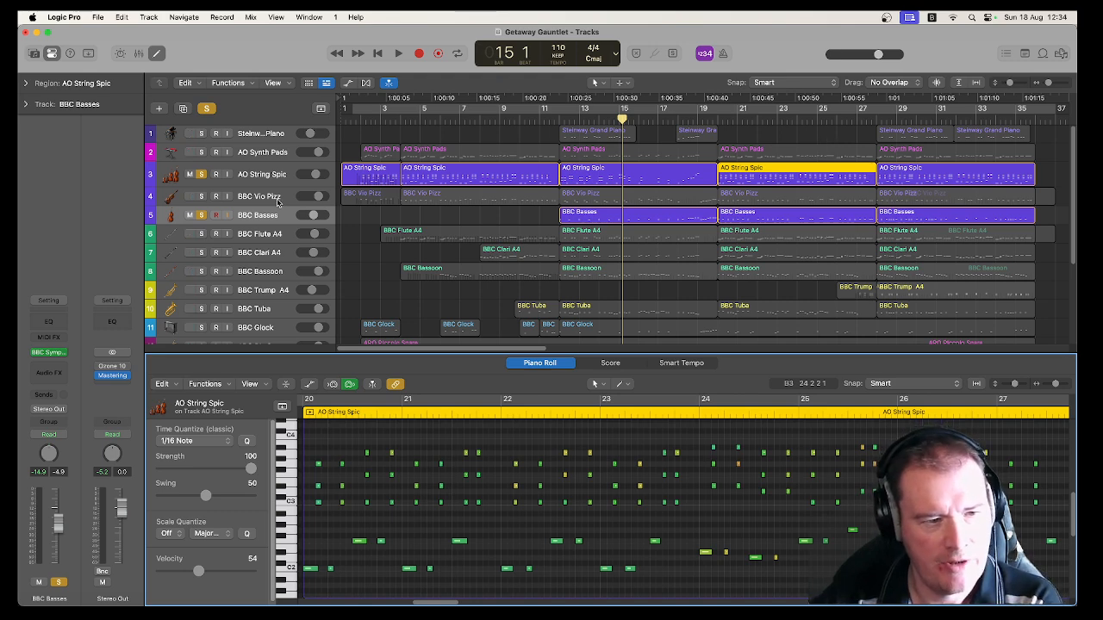
Solo only the BBC Vio Pizz track, removing BBC Basses and AO String Spic from the solo, and play it from bar 2
{"action": "left_click", "coordinate": [201, 197]}
{"action": "left_click", "coordinate": [269, 198]}
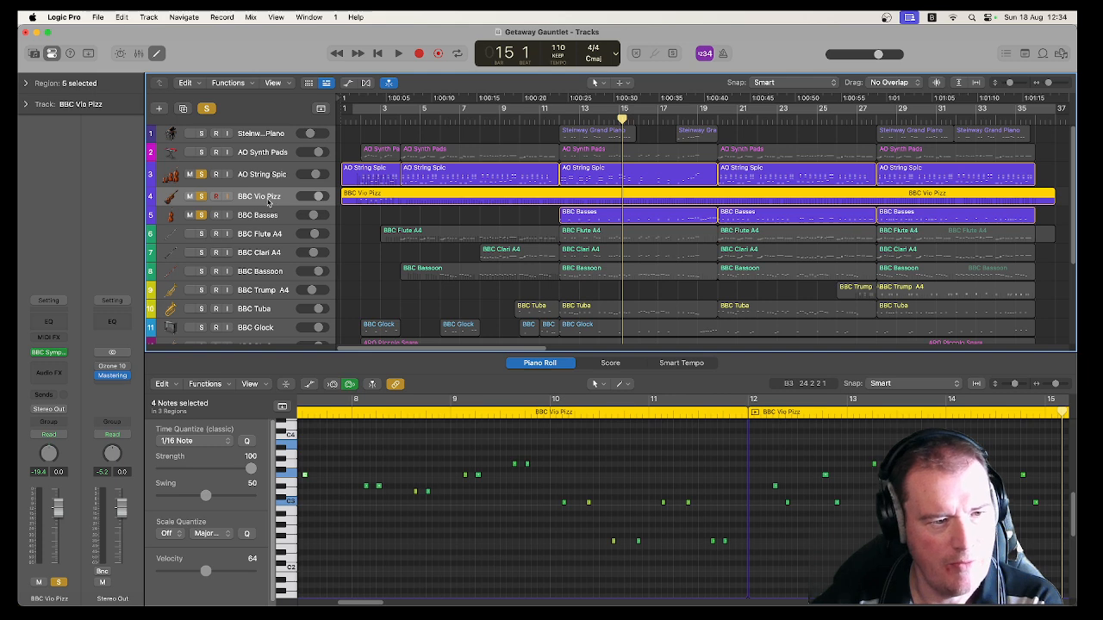
{"action": "left_click", "coordinate": [201, 216]}
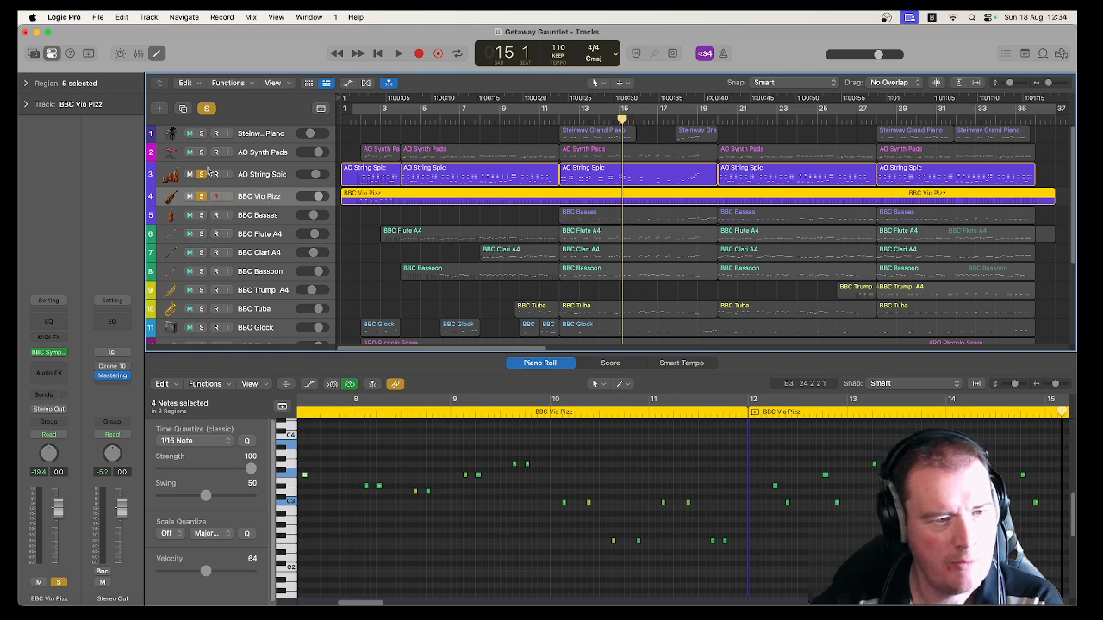
{"action": "left_click", "coordinate": [204, 175]}
{"action": "left_click", "coordinate": [360, 119]}
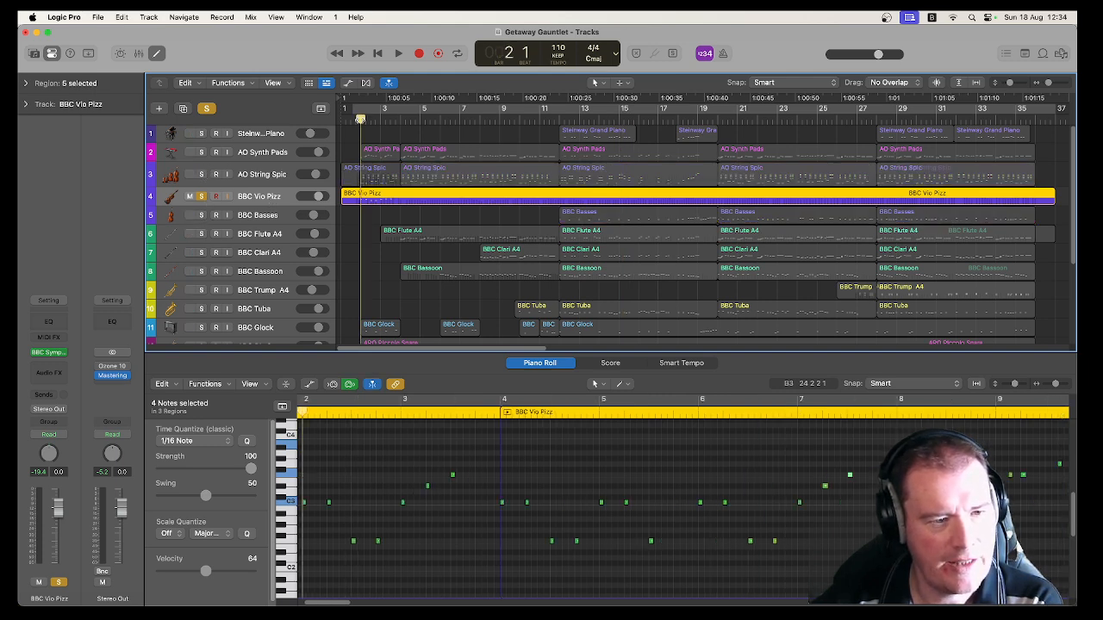
{"action": "key", "text": "space"}
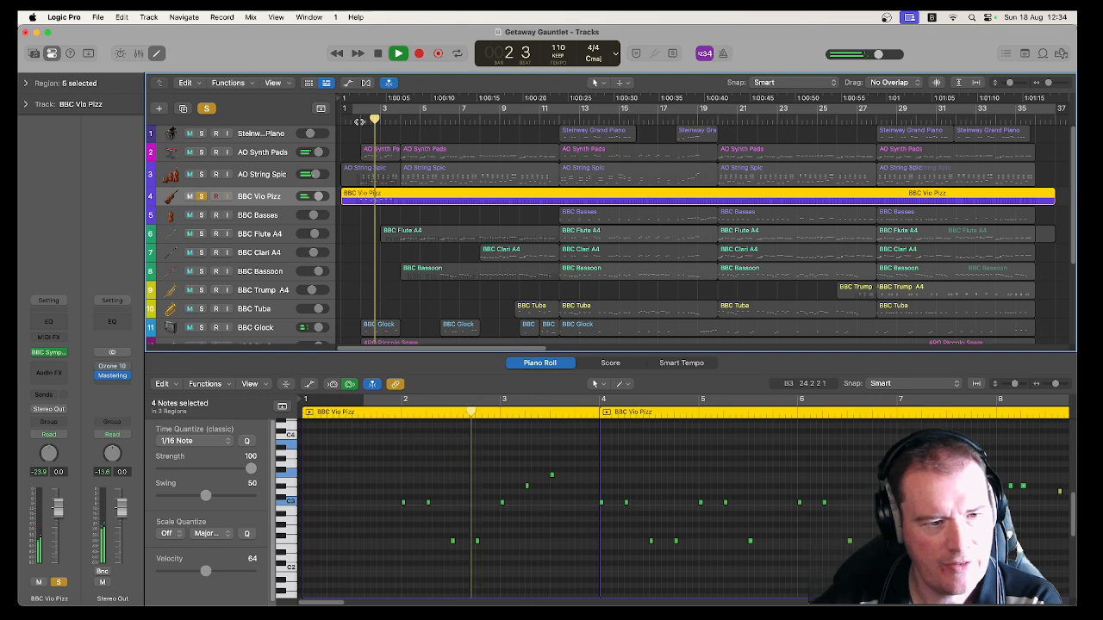
Add AO String Spic and BBC Basses to the BBC Vio Pizz solo and play all three from bar 20
{"action": "left_click", "coordinate": [201, 175]}
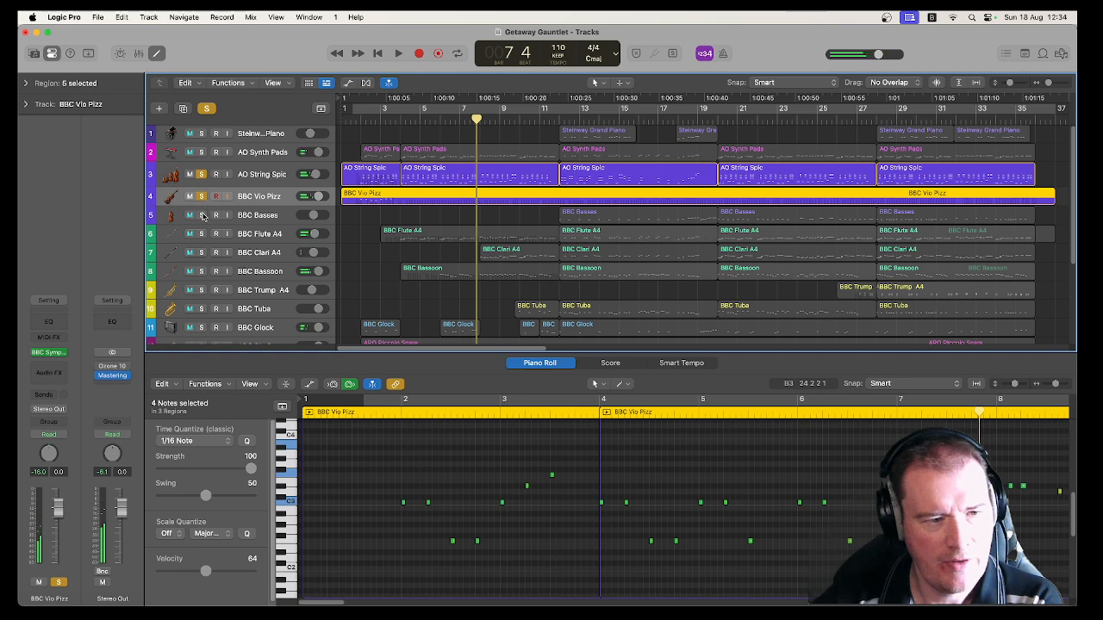
{"action": "left_click", "coordinate": [202, 216]}
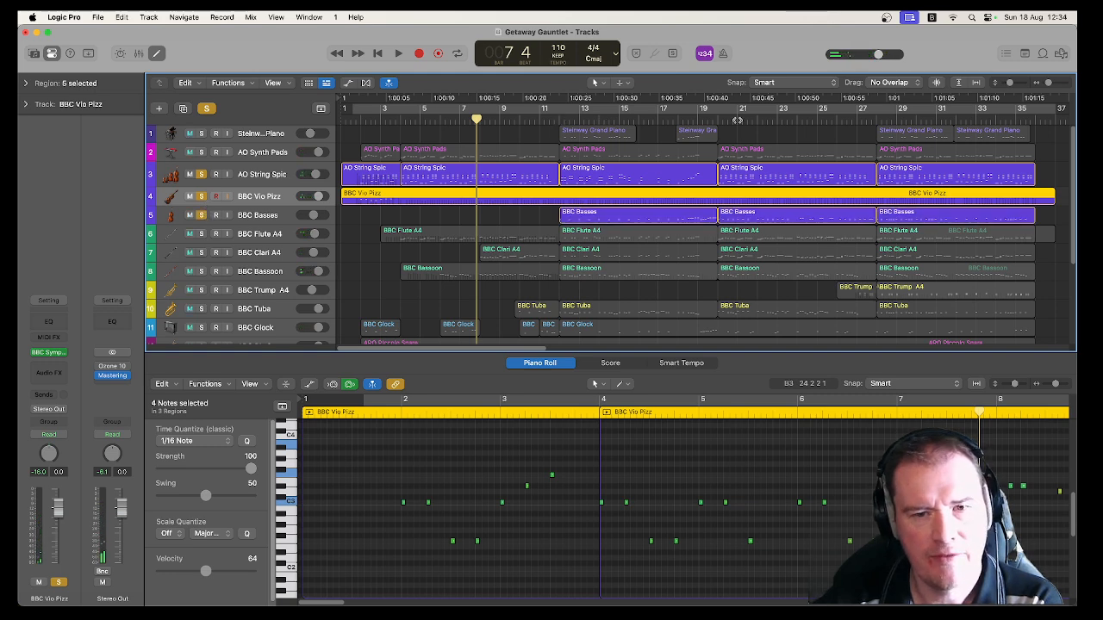
{"action": "left_click", "coordinate": [720, 122]}
{"action": "key", "text": "space"}
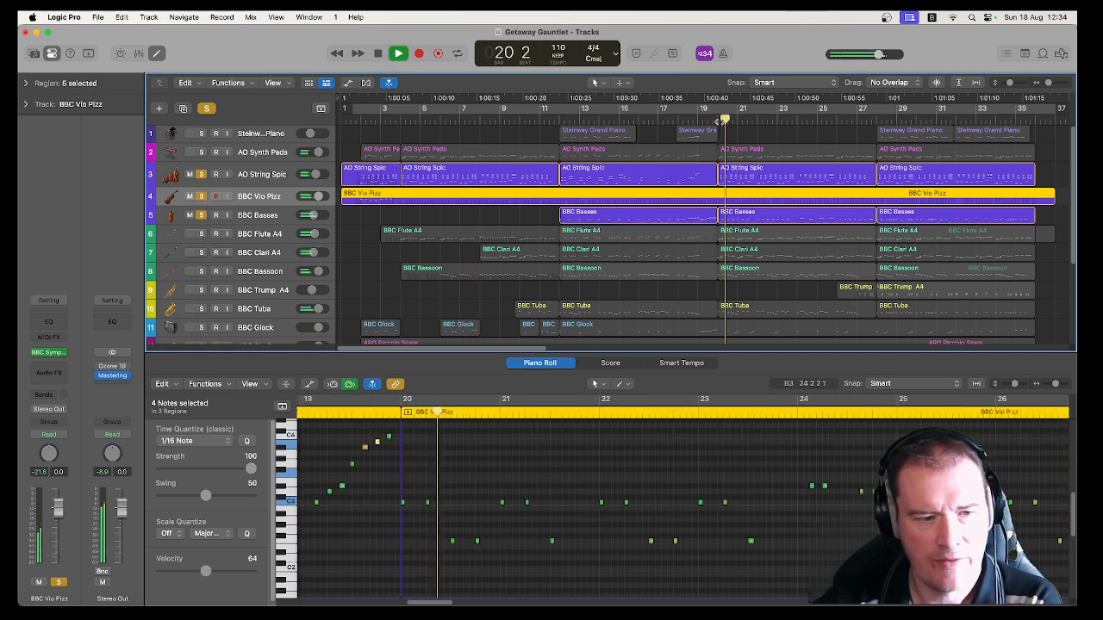
Play the soloed AO String Spic, BBC Vio Pizz and BBC Basses from bar 20, and clear all three solos
{"action": "left_click", "coordinate": [719, 121]}
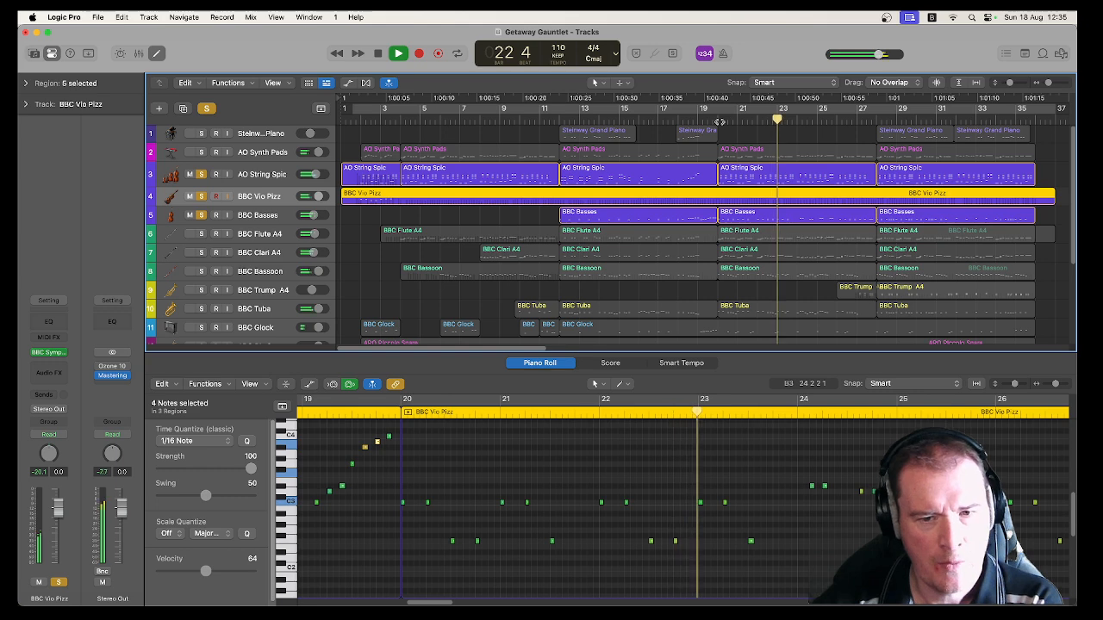
{"action": "key", "text": "space"}
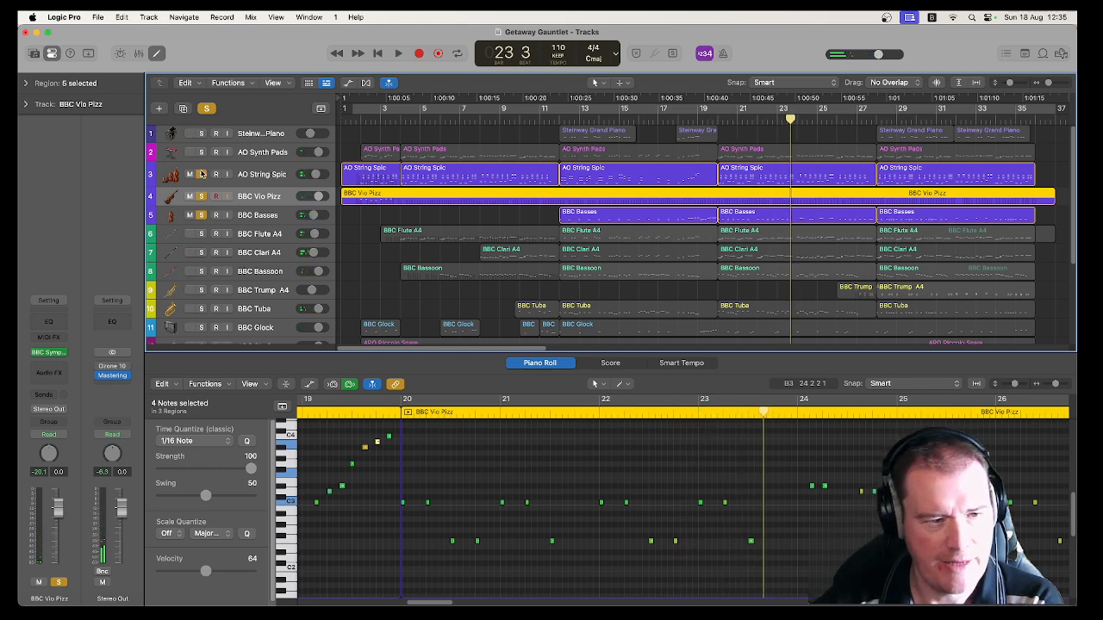
{"action": "left_click_drag", "start_coordinate": [203, 174], "coordinate": [204, 214]}
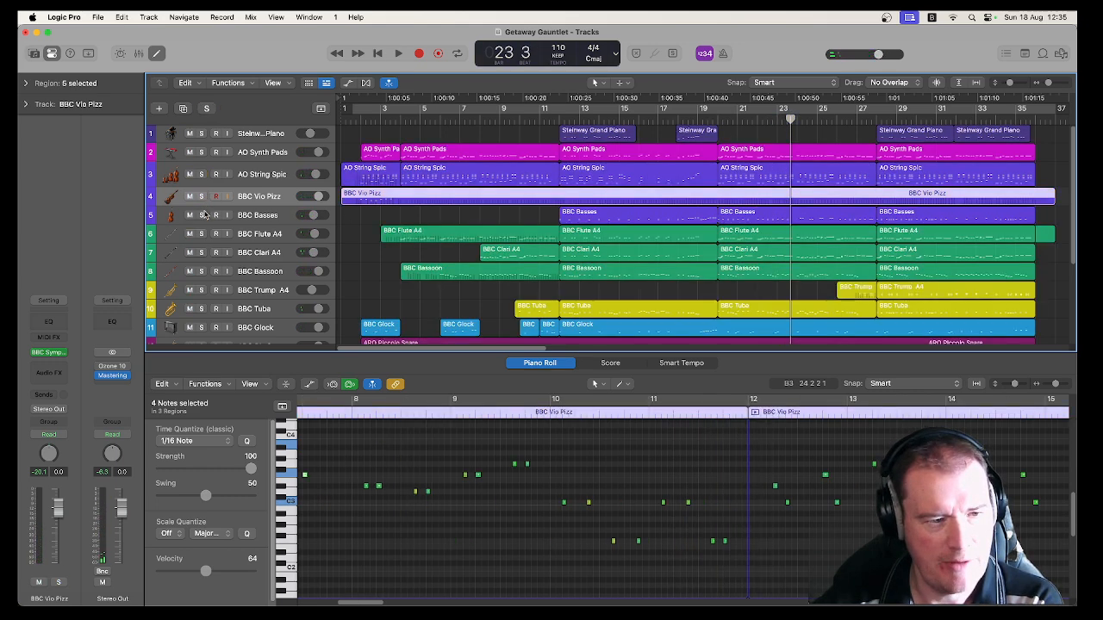
Solo the BBC Flute A4 track with its notes shown in the Piano Roll, and play it from about bar 3
{"action": "left_click", "coordinate": [261, 235]}
{"action": "left_click", "coordinate": [201, 233]}
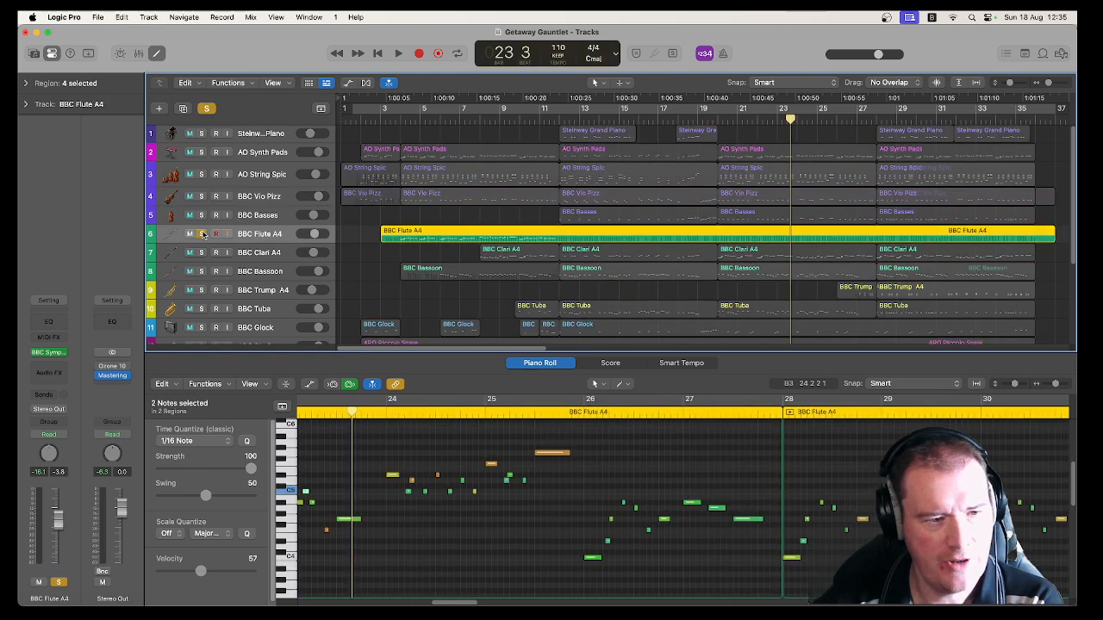
{"action": "left_click", "coordinate": [390, 122]}
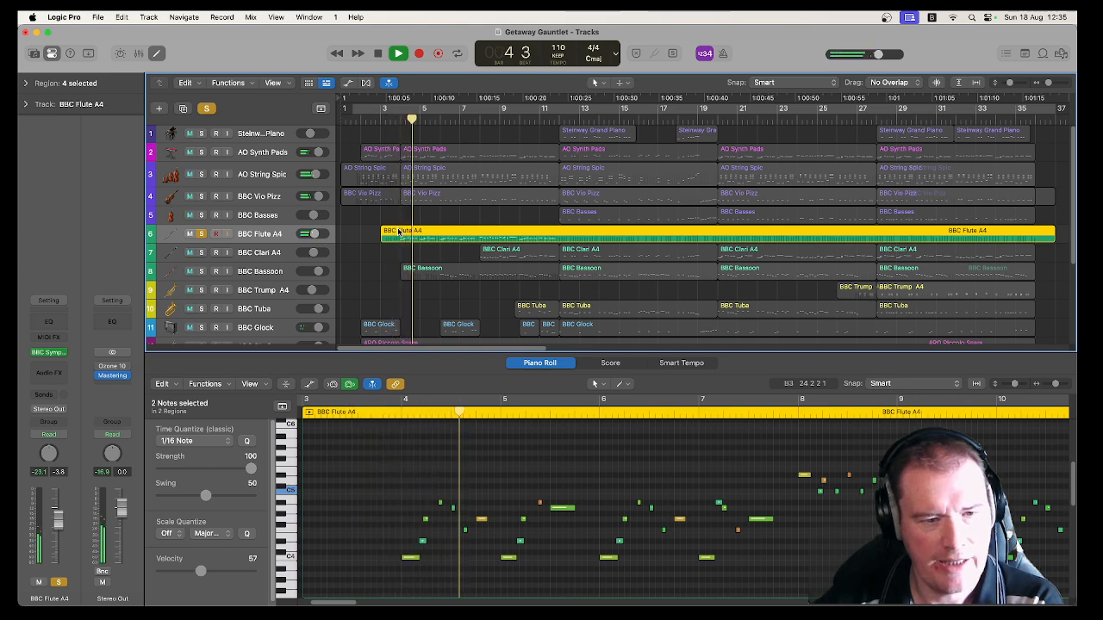
Briefly play AO Synth Pads together with the soloed BBC Flute A4, and clear both solos with playback stopped
{"action": "left_click", "coordinate": [202, 153]}
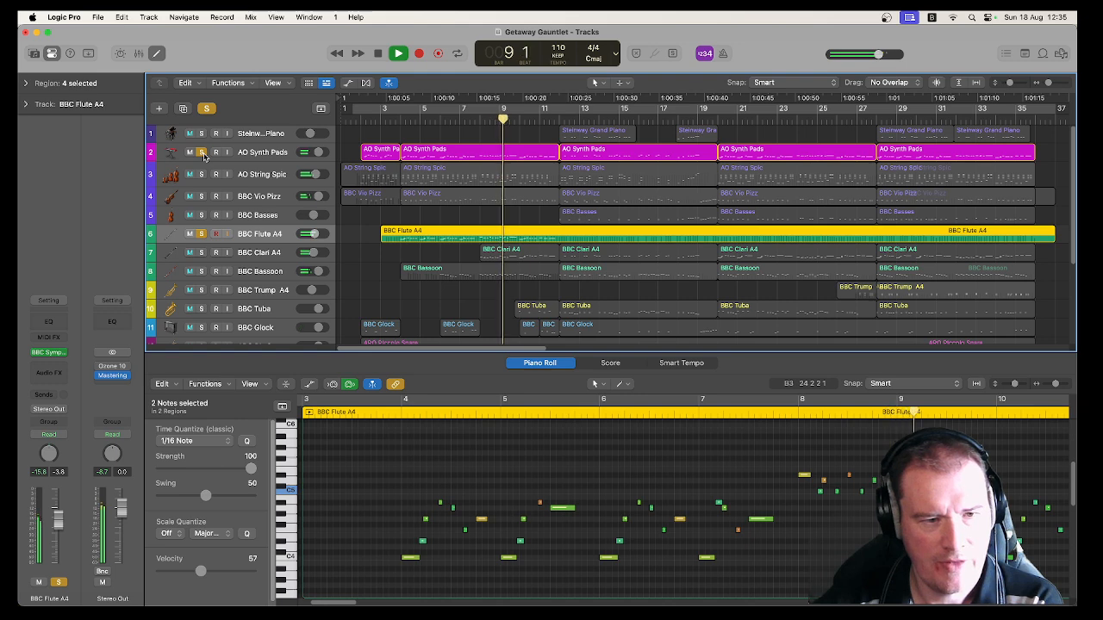
{"action": "left_click", "coordinate": [202, 153]}
{"action": "key", "text": "space"}
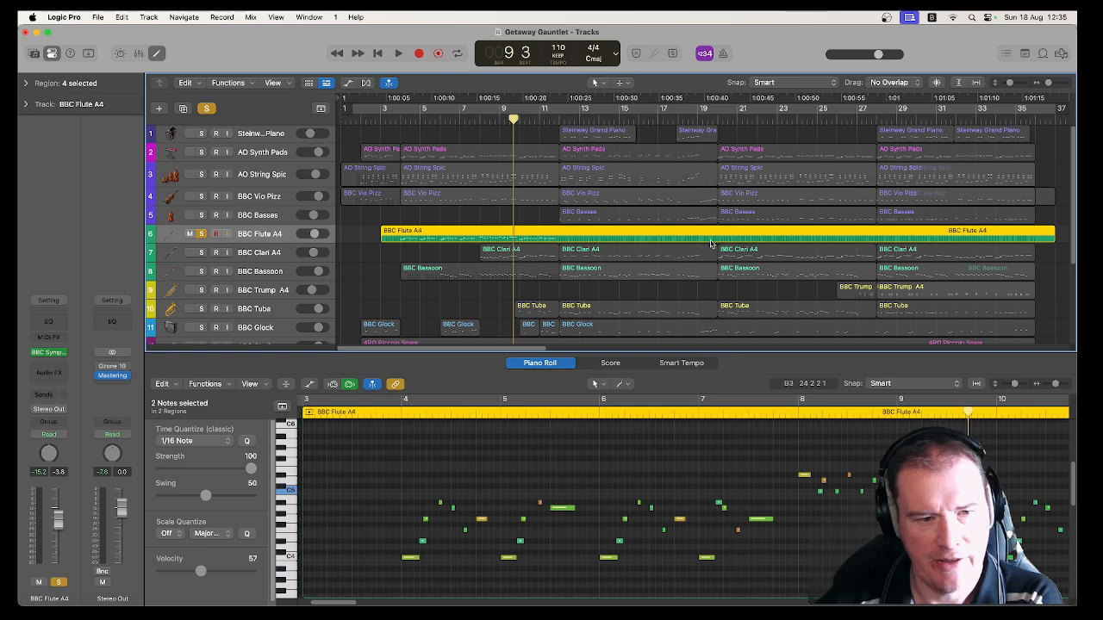
{"action": "left_click", "coordinate": [202, 235]}
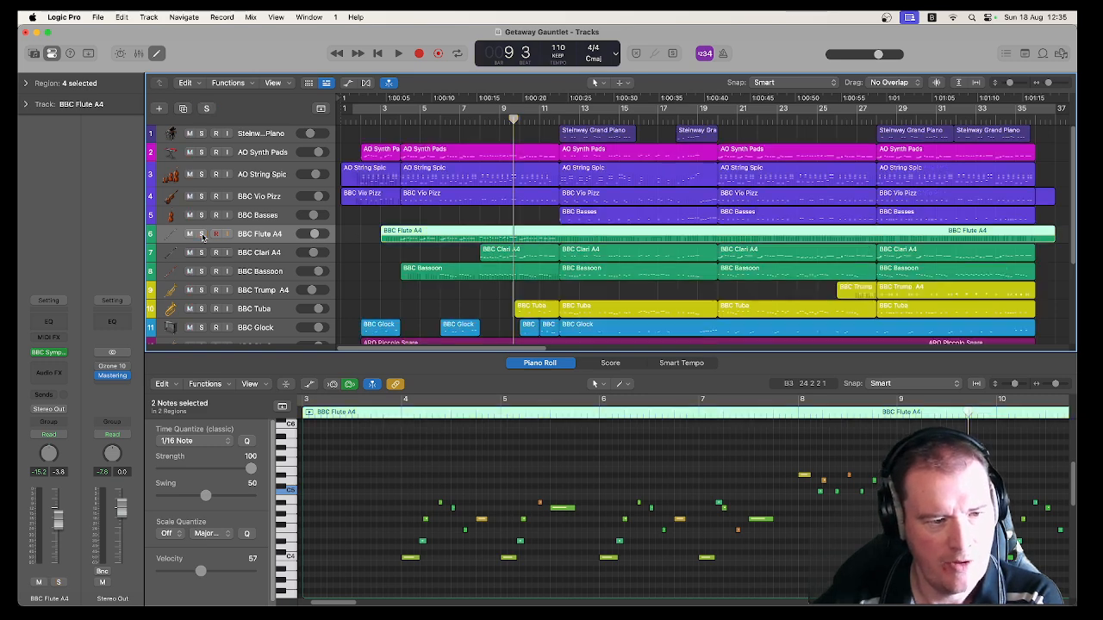
Show the BBC Clari A4 notes in the Piano Roll, solo the track and play it from just before bar 8
{"action": "left_click", "coordinate": [270, 256]}
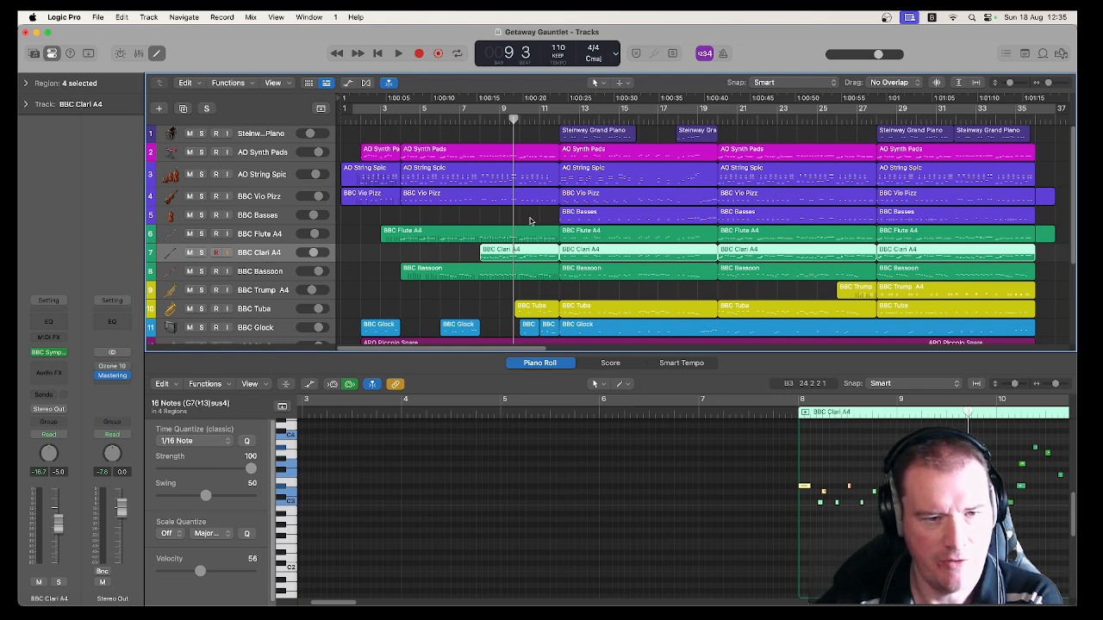
{"action": "left_click", "coordinate": [201, 252]}
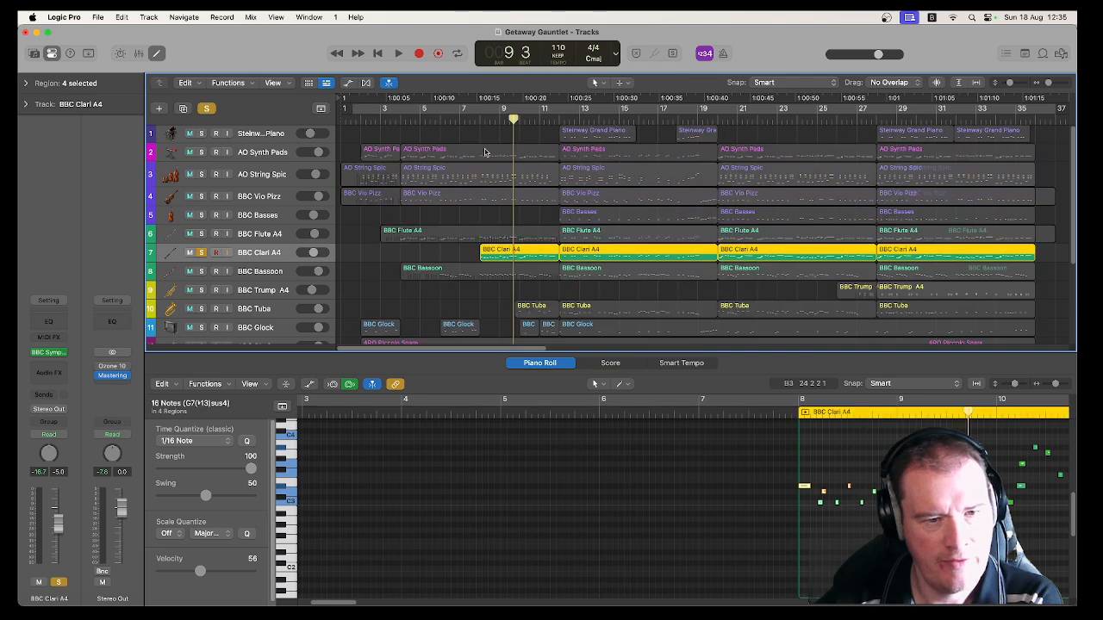
{"action": "double_click", "coordinate": [470, 121]}
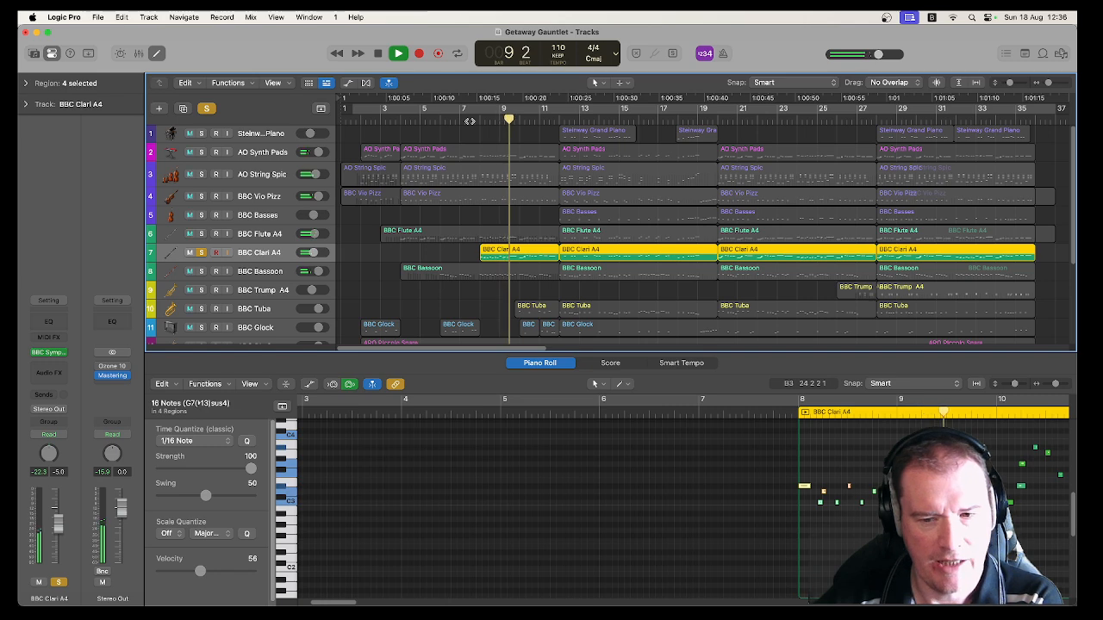
Add BBC Flute A4 to the BBC Clari A4 solo and set the playhead to bar 6
{"action": "left_click", "coordinate": [202, 236]}
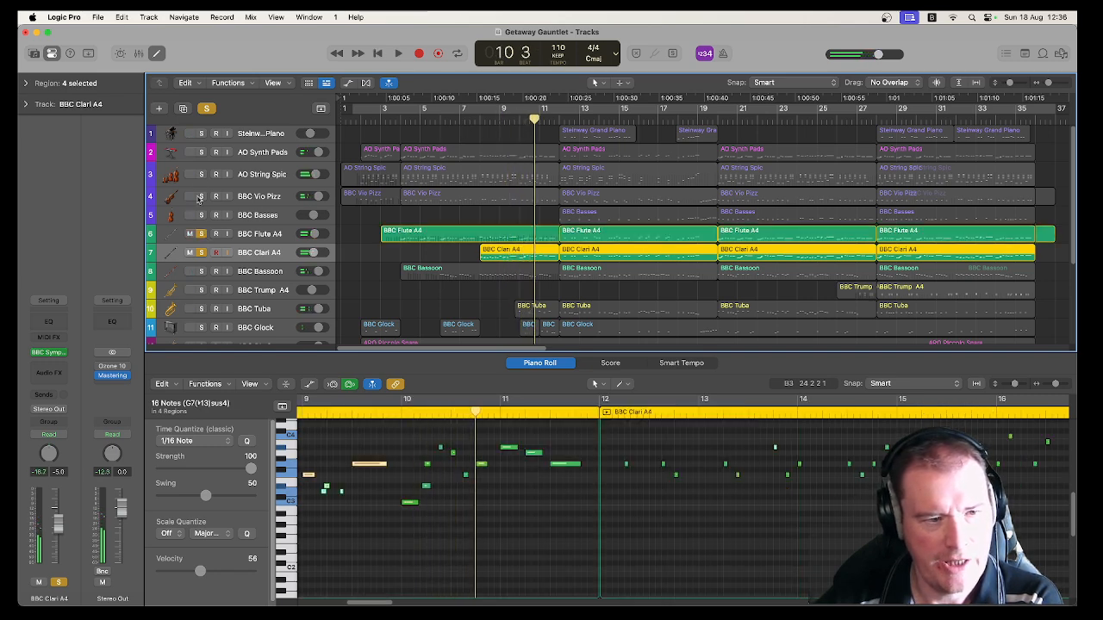
{"action": "key", "text": "space"}
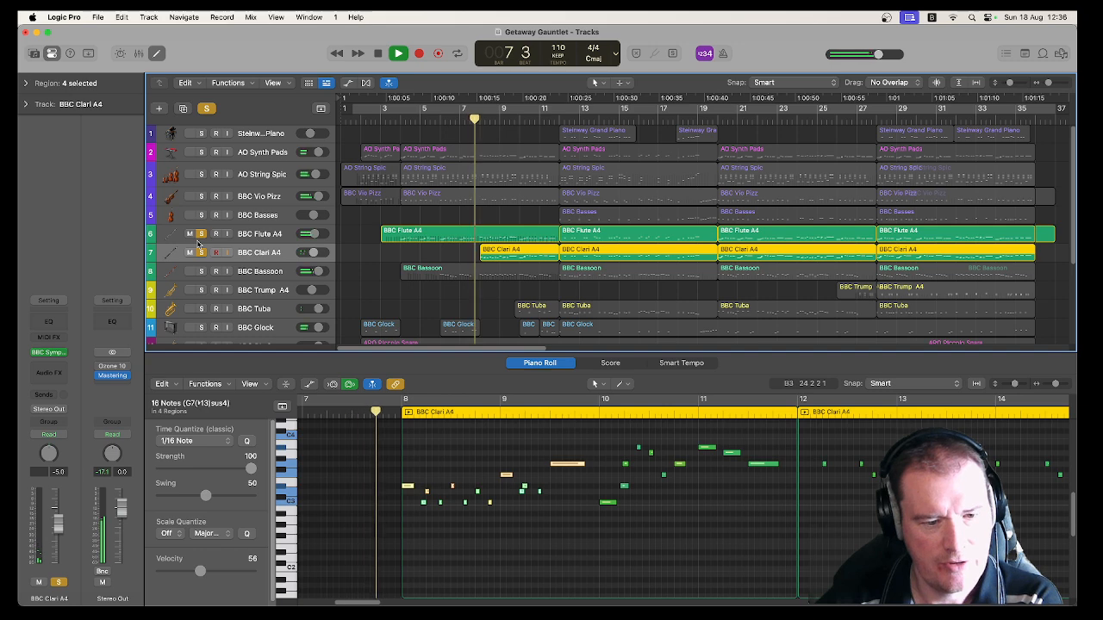
{"action": "key", "text": "space"}
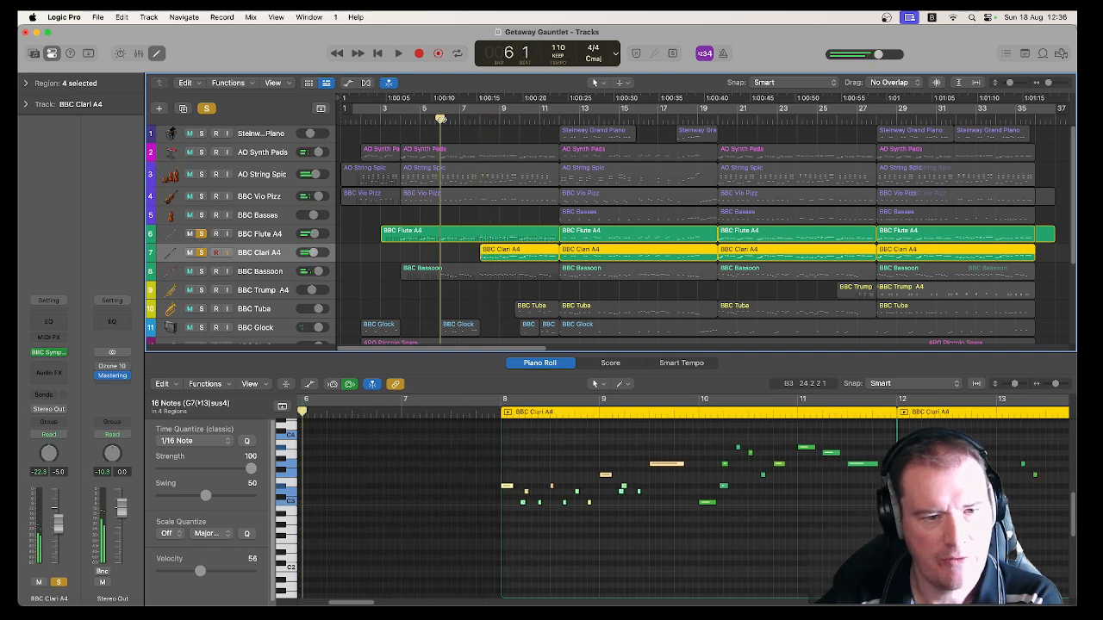
Play the soloed flute and clarinet from bar 6, with both tracks' first regions shown together in the Piano Roll
{"action": "key", "text": "space"}
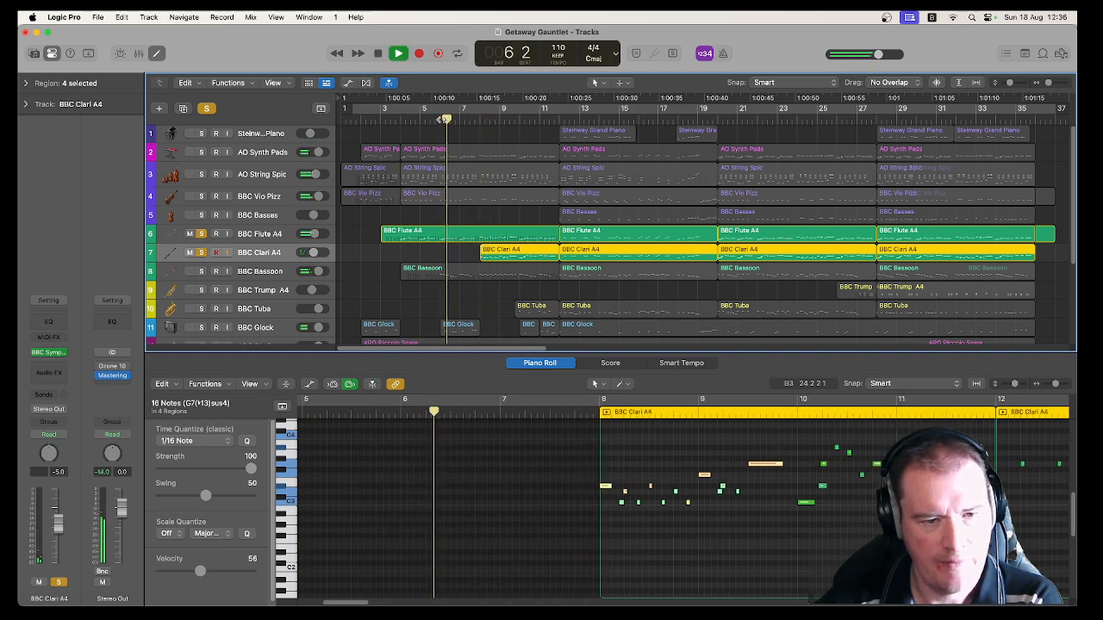
{"action": "left_click_drag", "start_coordinate": [480, 221], "coordinate": [489, 251]}
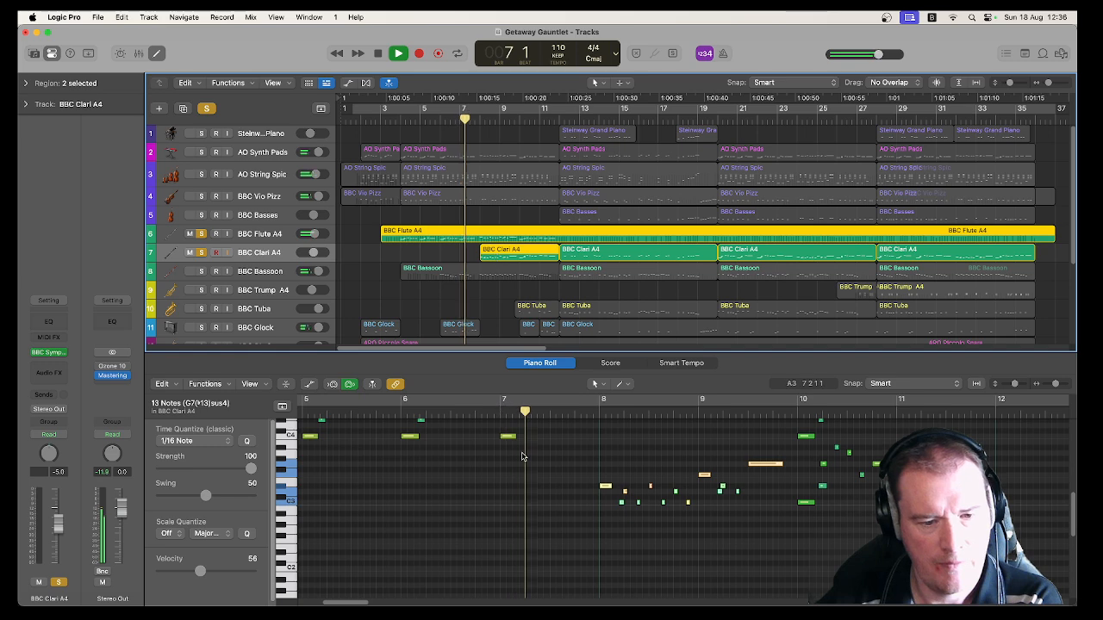
{"action": "scroll", "coordinate": [566, 495], "scroll_direction": "up", "scroll_amount": 3}
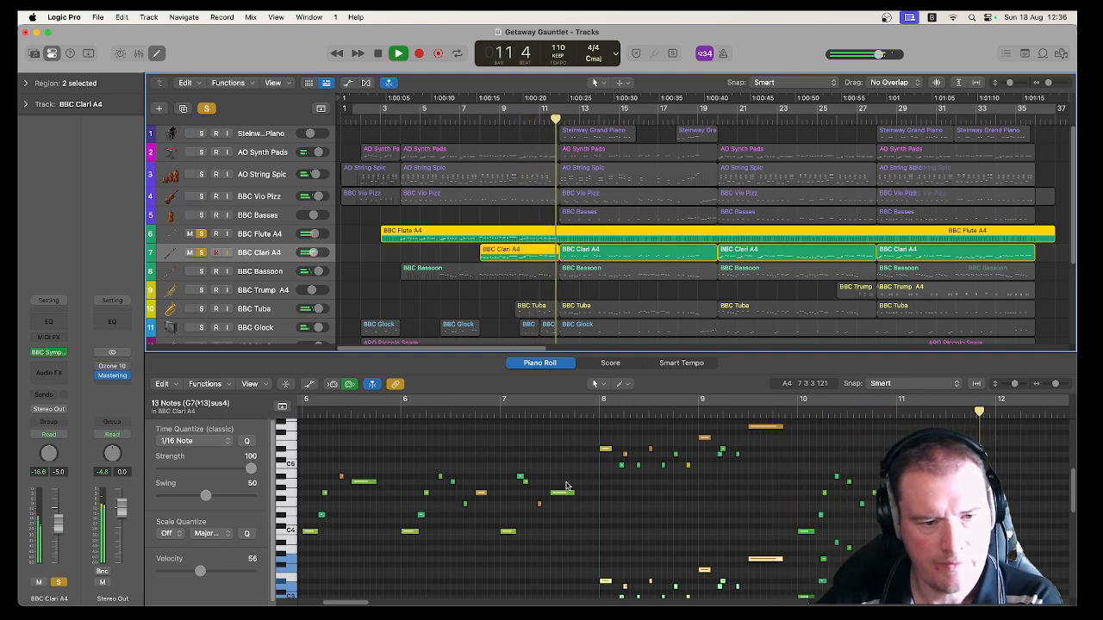
Add BBC Bassoon to the solo and show the first flute, clarinet and bassoon regions together, fitted in the Piano Roll
{"action": "left_click", "coordinate": [202, 272]}
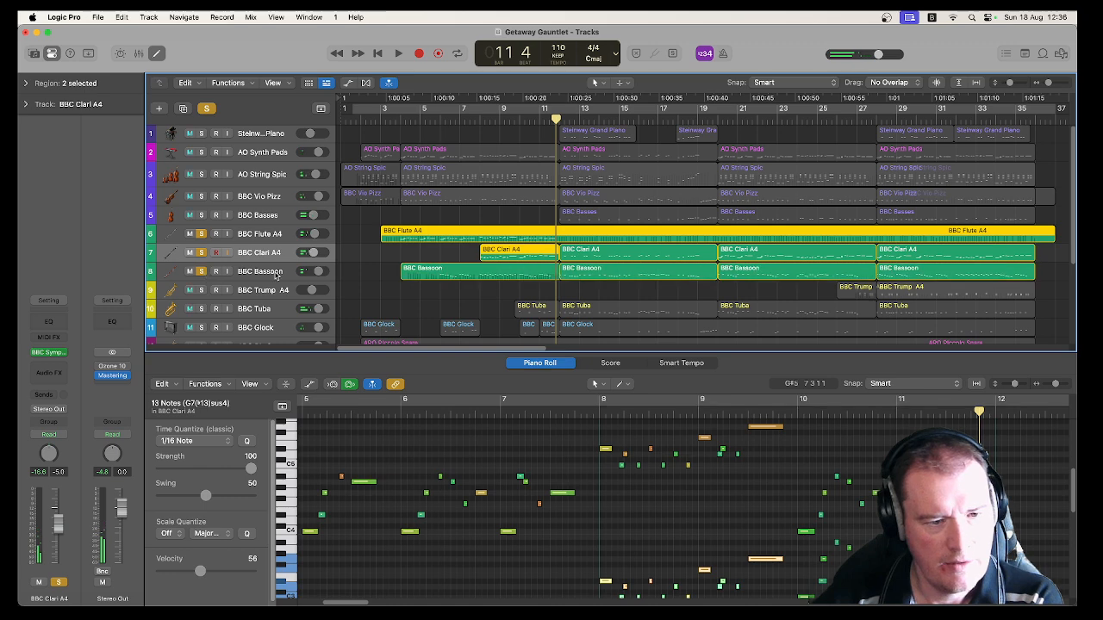
{"action": "left_click", "coordinate": [276, 275]}
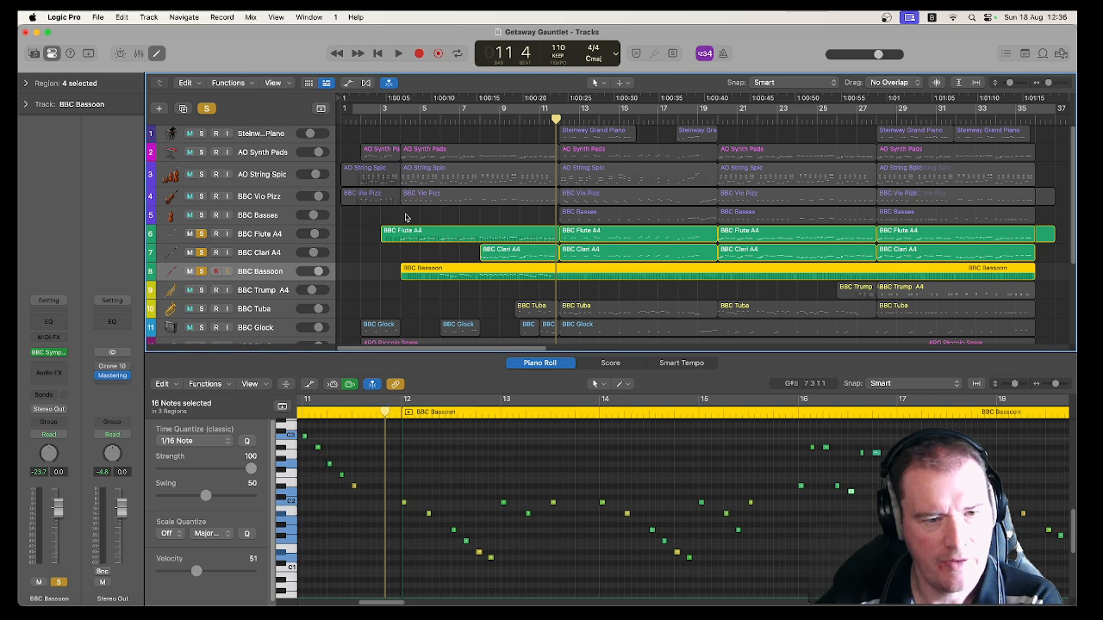
{"action": "left_click_drag", "start_coordinate": [405, 217], "coordinate": [499, 270]}
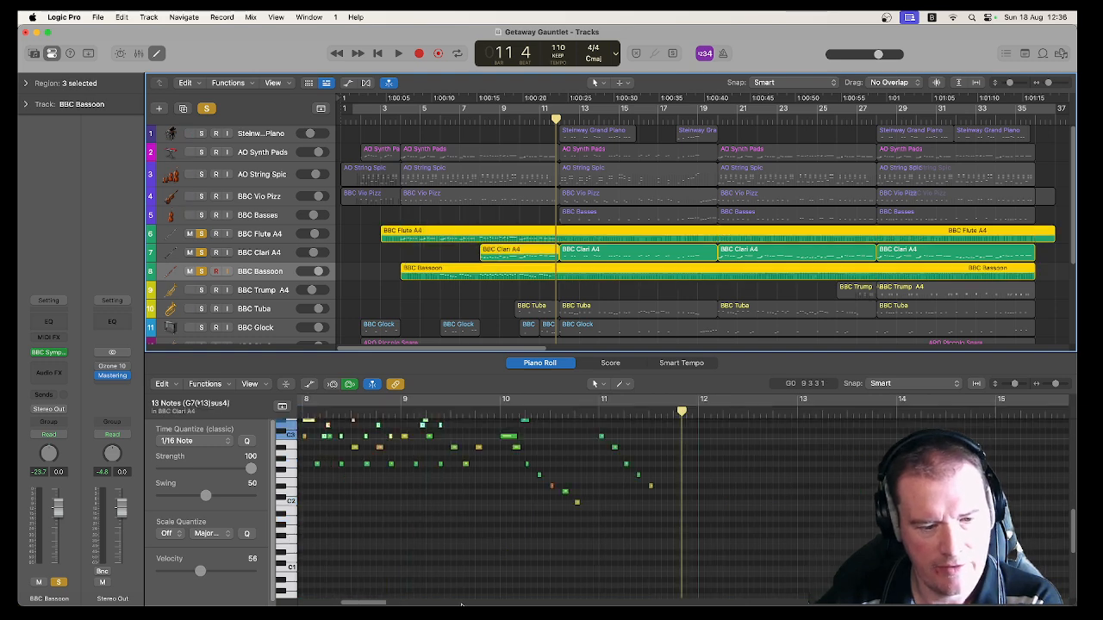
{"action": "left_click", "coordinate": [395, 549]}
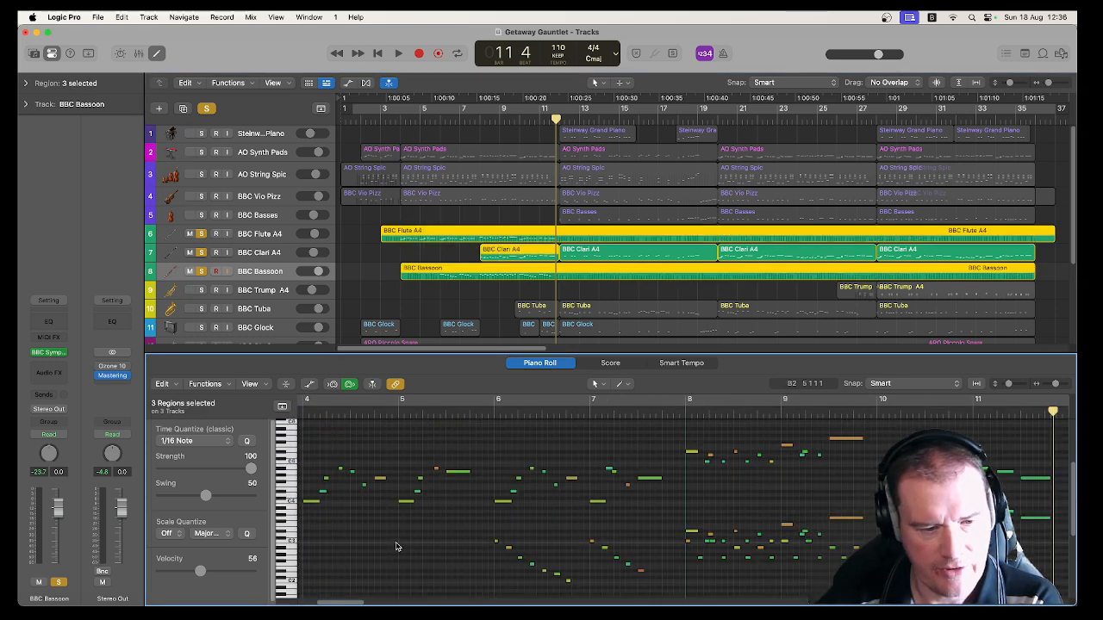
Play the soloed flute, clarinet and bassoon from bar 4 to about bar 11, following their notes in the Piano Roll
{"action": "double_click", "coordinate": [493, 411]}
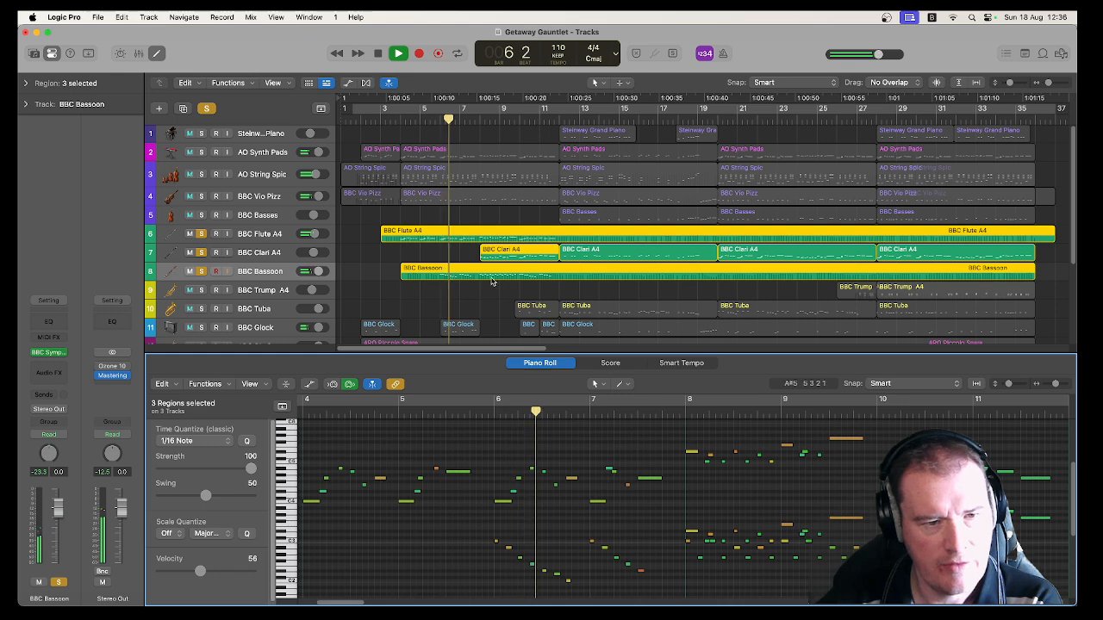
{"action": "key", "text": "space"}
{"action": "left_click", "coordinate": [399, 120]}
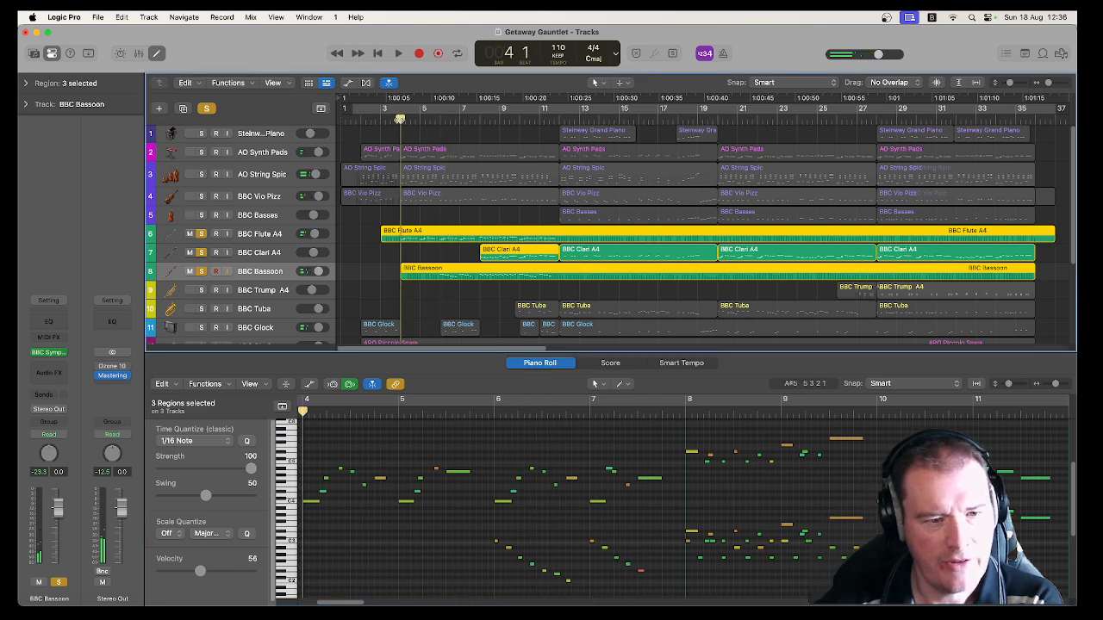
{"action": "key", "text": "space"}
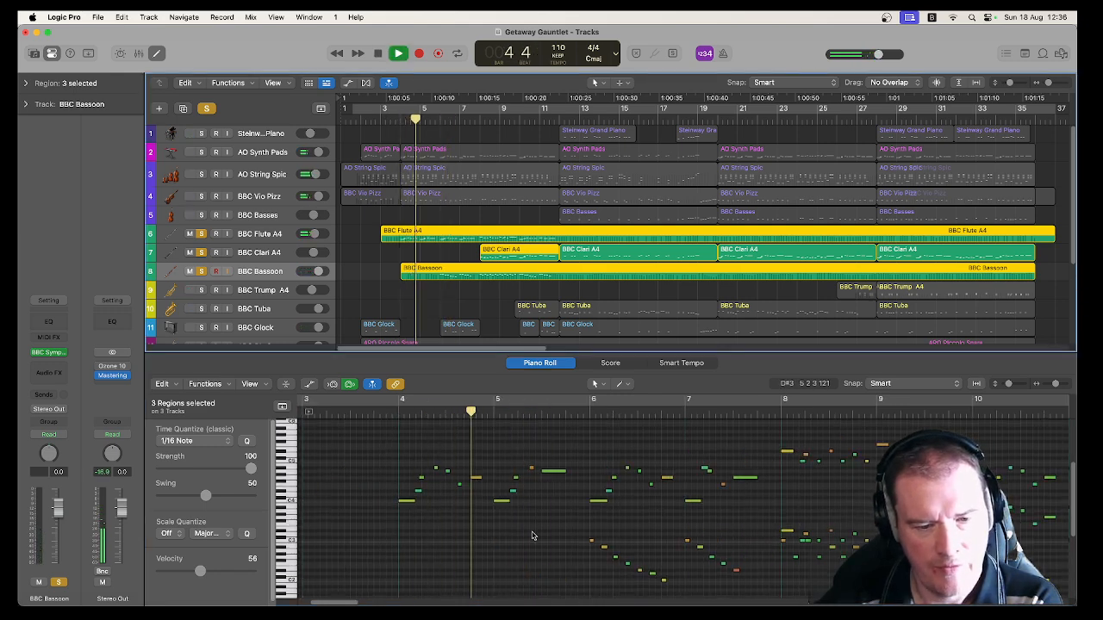
{"action": "scroll", "coordinate": [560, 536], "scroll_direction": "down", "scroll_amount": 1}
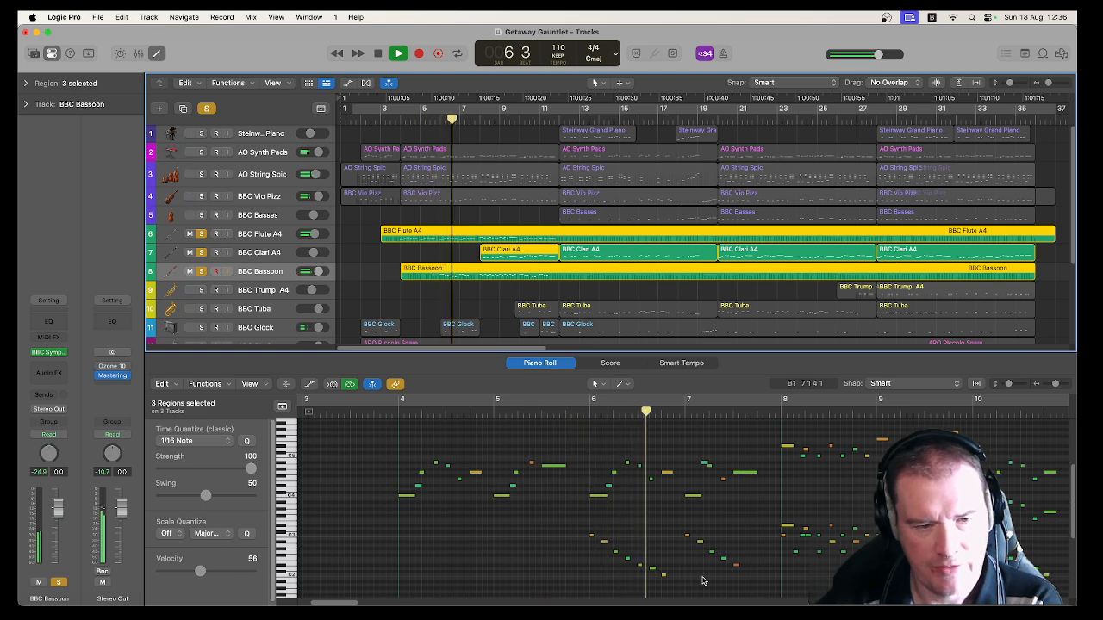
{"action": "scroll", "coordinate": [702, 582], "scroll_direction": "down", "scroll_amount": 2}
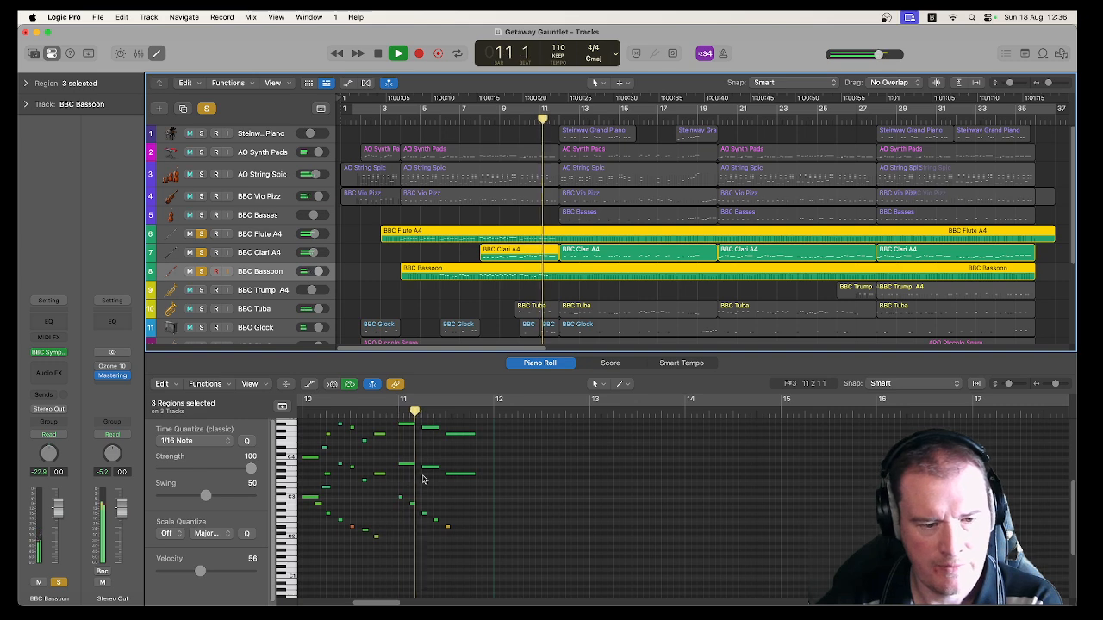
{"action": "key", "text": "space"}
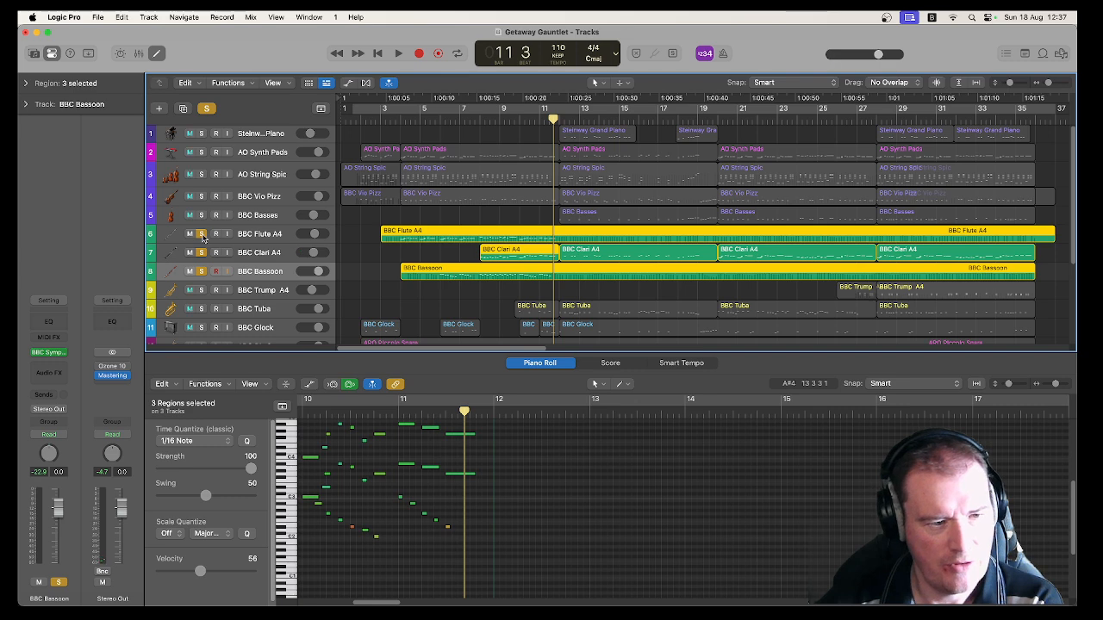
Clear the solos from the BBC Flute A4, BBC Clari A4 and BBC Bassoon tracks
{"action": "left_click", "coordinate": [200, 234]}
{"action": "left_click", "coordinate": [202, 253]}
{"action": "left_click", "coordinate": [201, 271]}
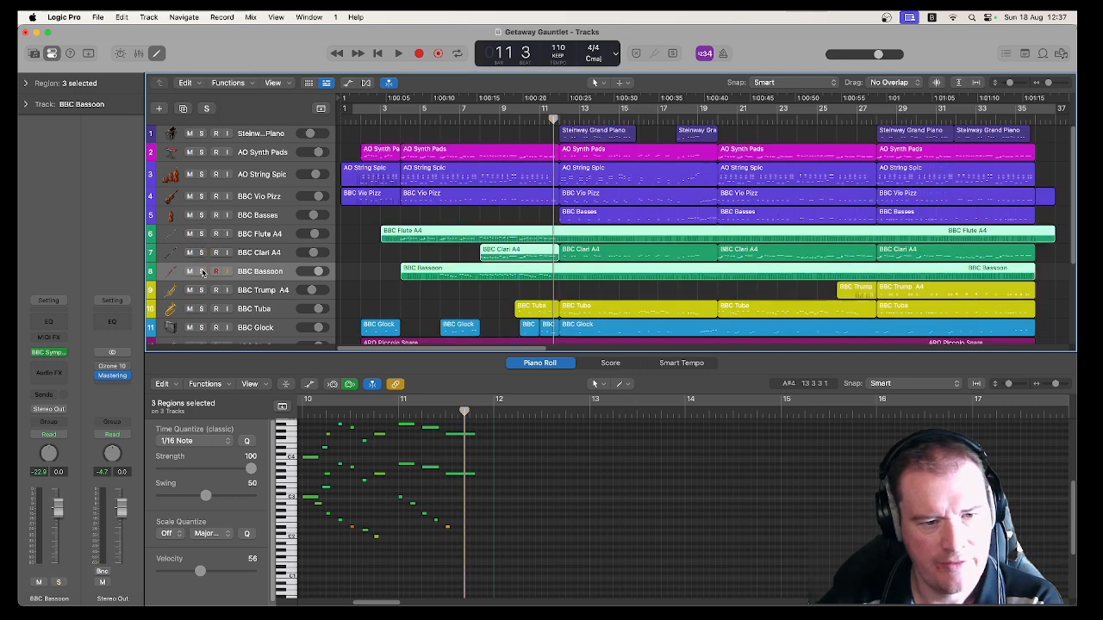
{"action": "scroll", "coordinate": [202, 273], "scroll_direction": "down", "scroll_amount": 3}
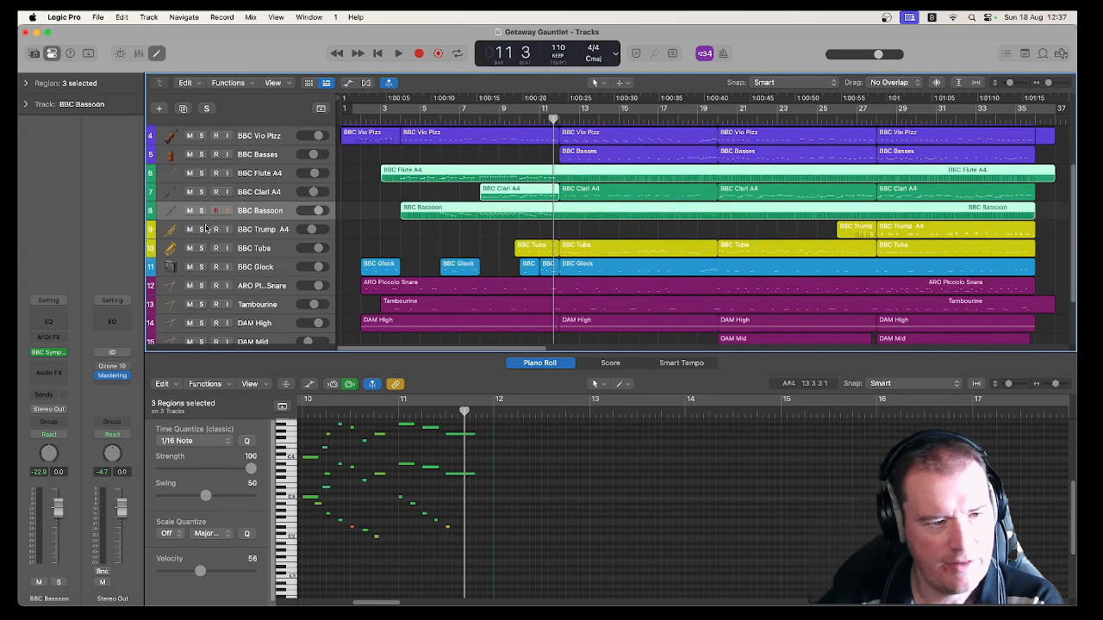
{"action": "left_click", "coordinate": [200, 229]}
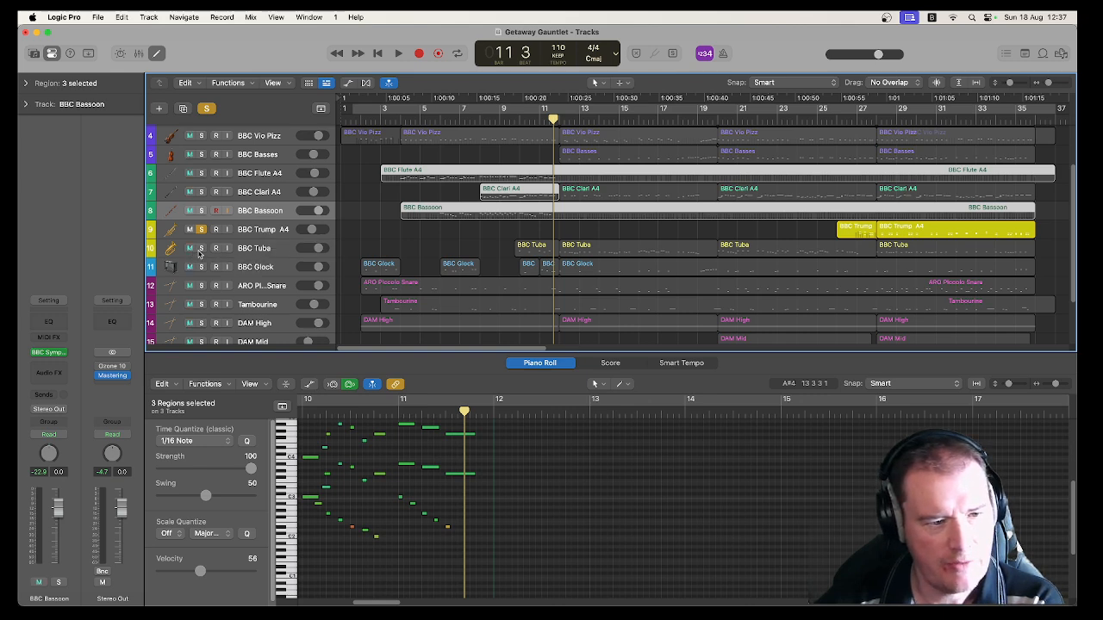
{"action": "left_click", "coordinate": [201, 248]}
{"action": "left_click", "coordinate": [201, 229]}
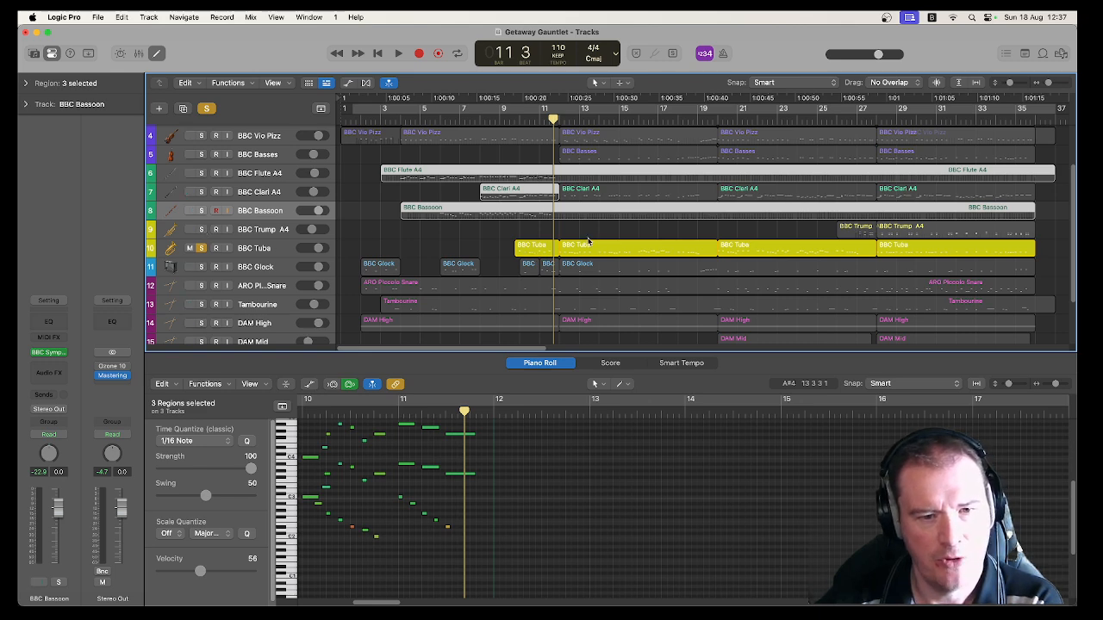
{"action": "left_click_drag", "start_coordinate": [557, 119], "coordinate": [558, 130]}
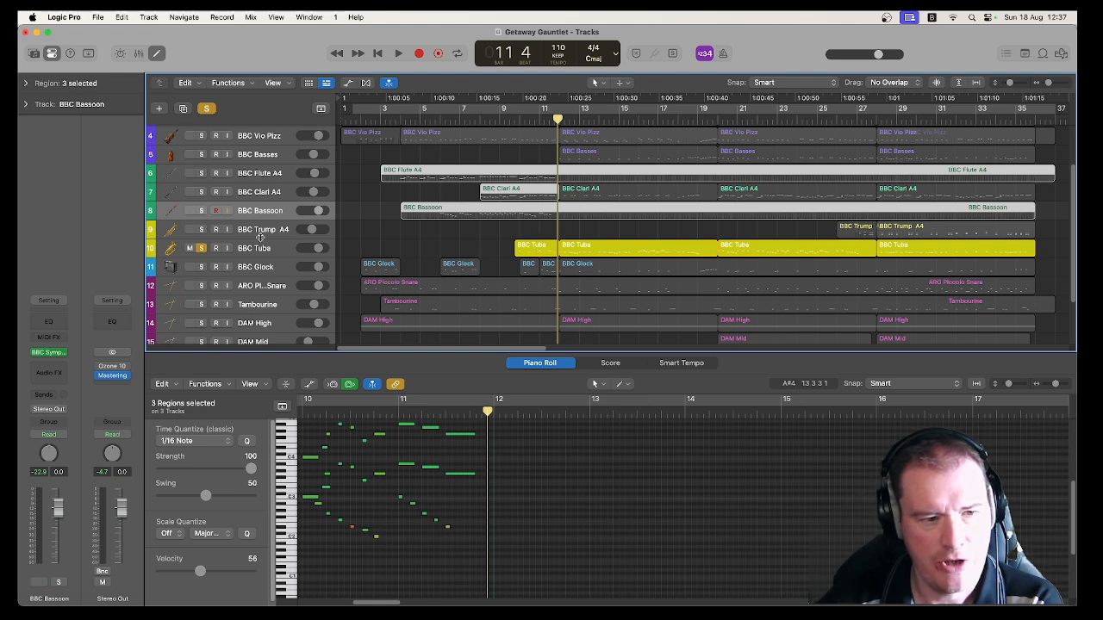
{"action": "left_click", "coordinate": [202, 248]}
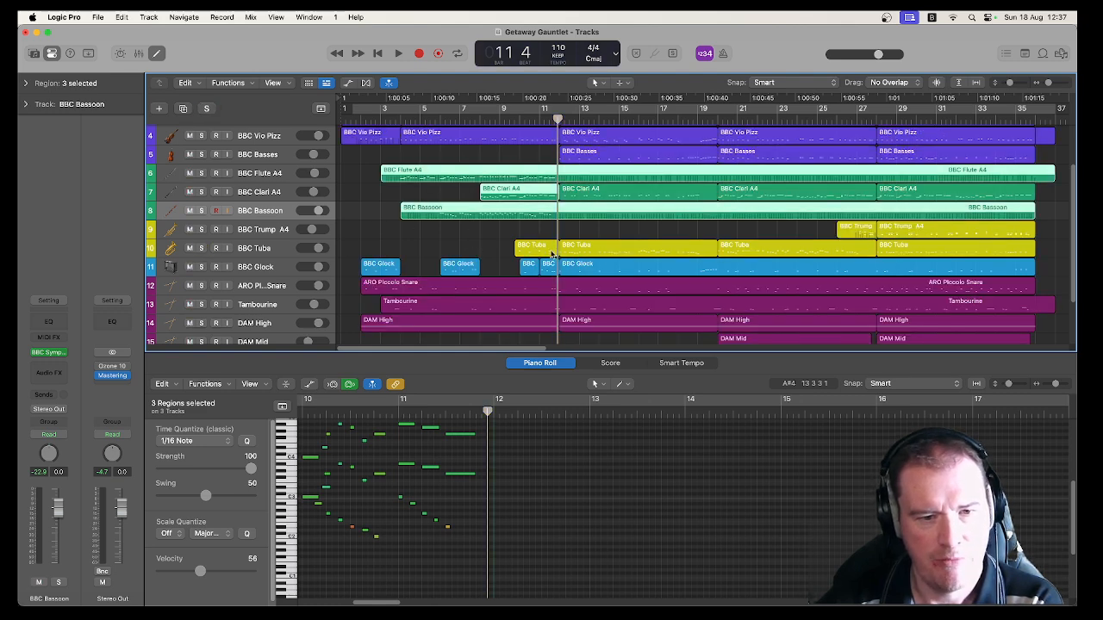
Play the full arrangement from about bar 8 and show the BBC Tuba notes in the Piano Roll
{"action": "left_click", "coordinate": [482, 122]}
{"action": "key", "text": "space"}
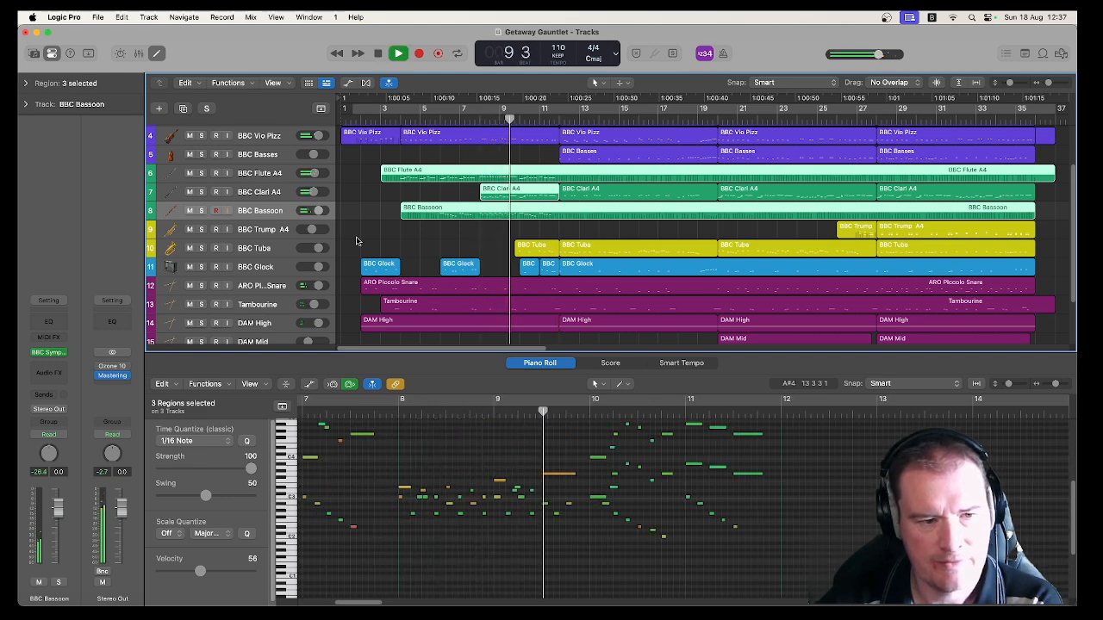
{"action": "left_click", "coordinate": [274, 248]}
{"action": "scroll", "coordinate": [722, 539], "scroll_direction": "down", "scroll_amount": 2}
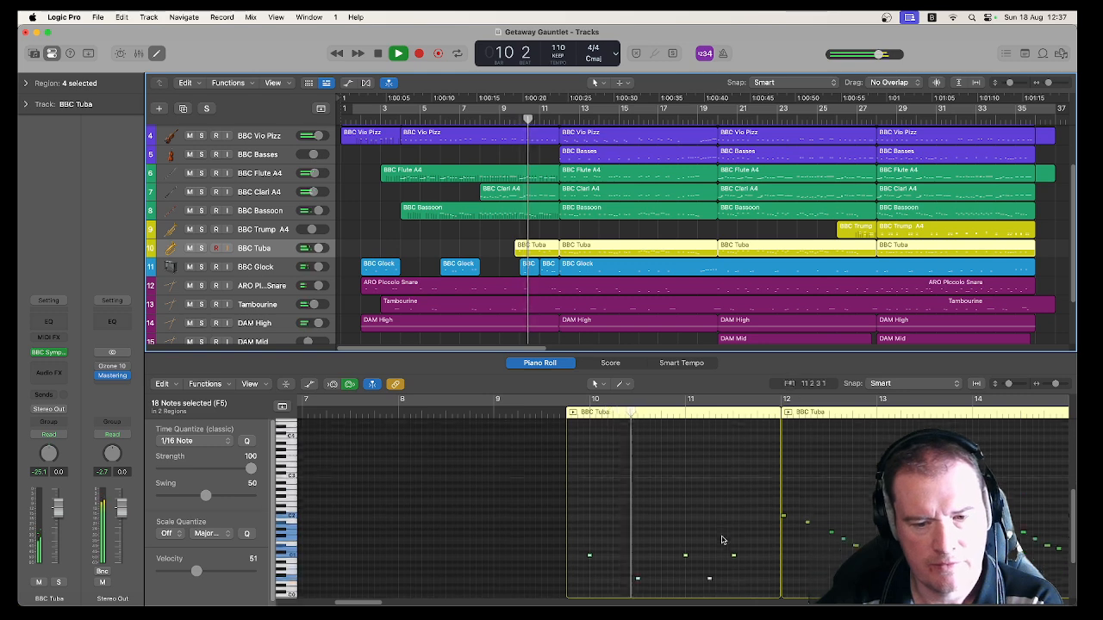
Solo BBC Tuba and play it, following its notes in the Piano Roll, continuing from about bar 20
{"action": "scroll", "coordinate": [722, 540], "scroll_direction": "down", "scroll_amount": 1}
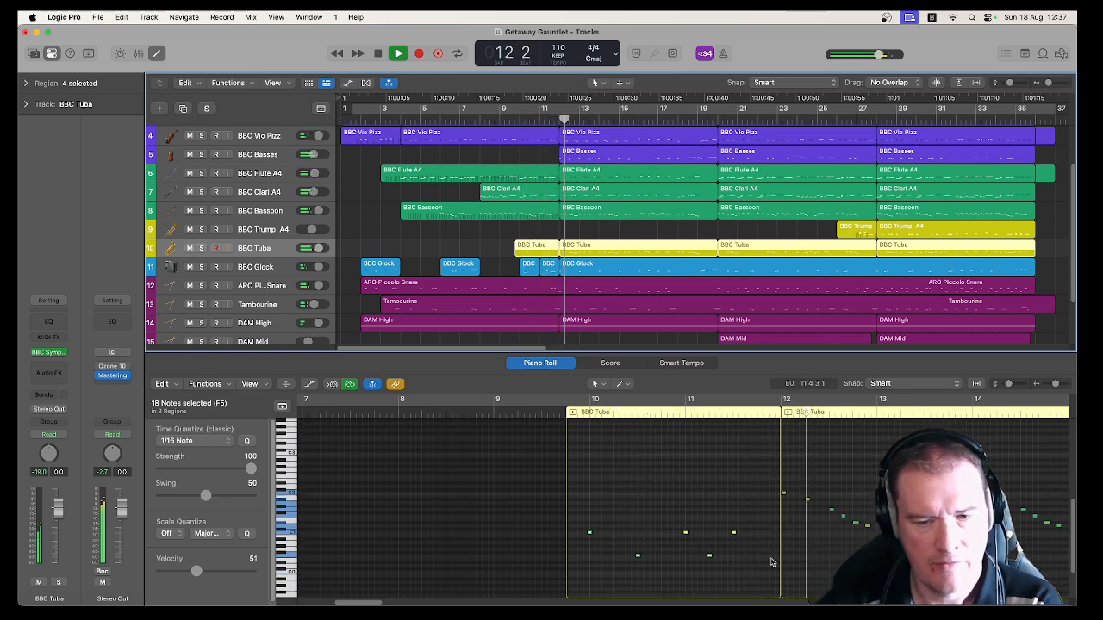
{"action": "left_click", "coordinate": [202, 248]}
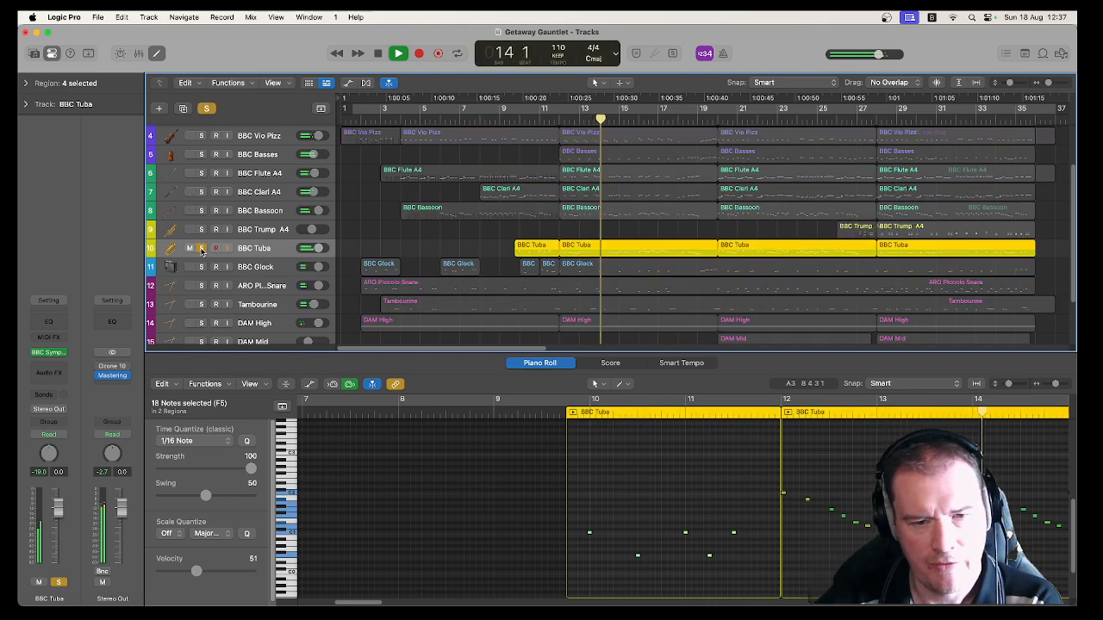
{"action": "left_click", "coordinate": [420, 603]}
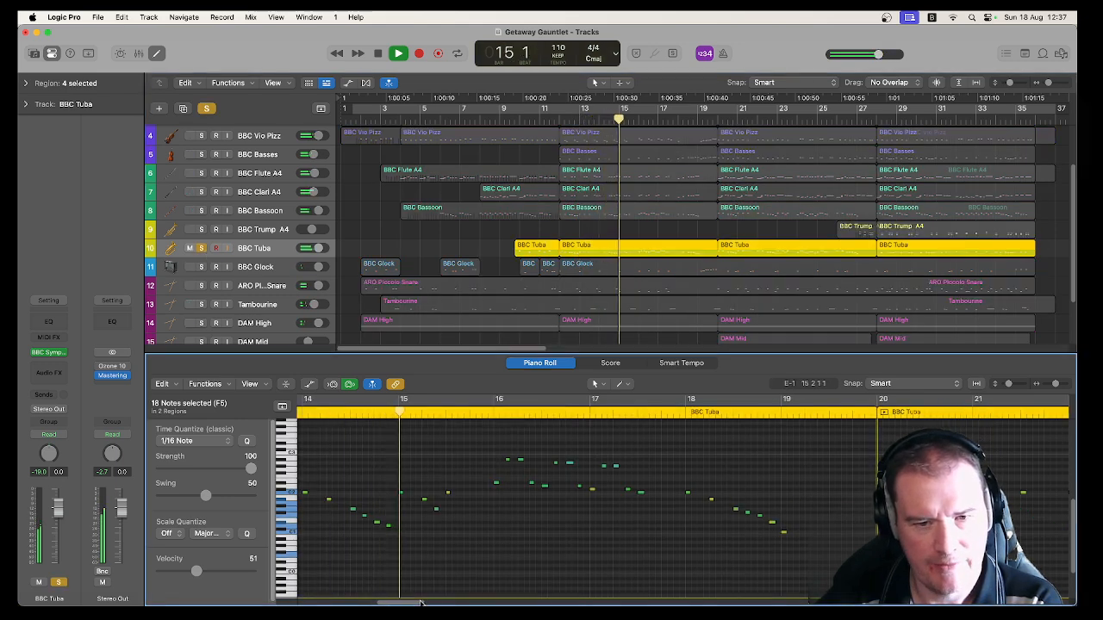
{"action": "left_click_drag", "start_coordinate": [421, 603], "coordinate": [423, 603]}
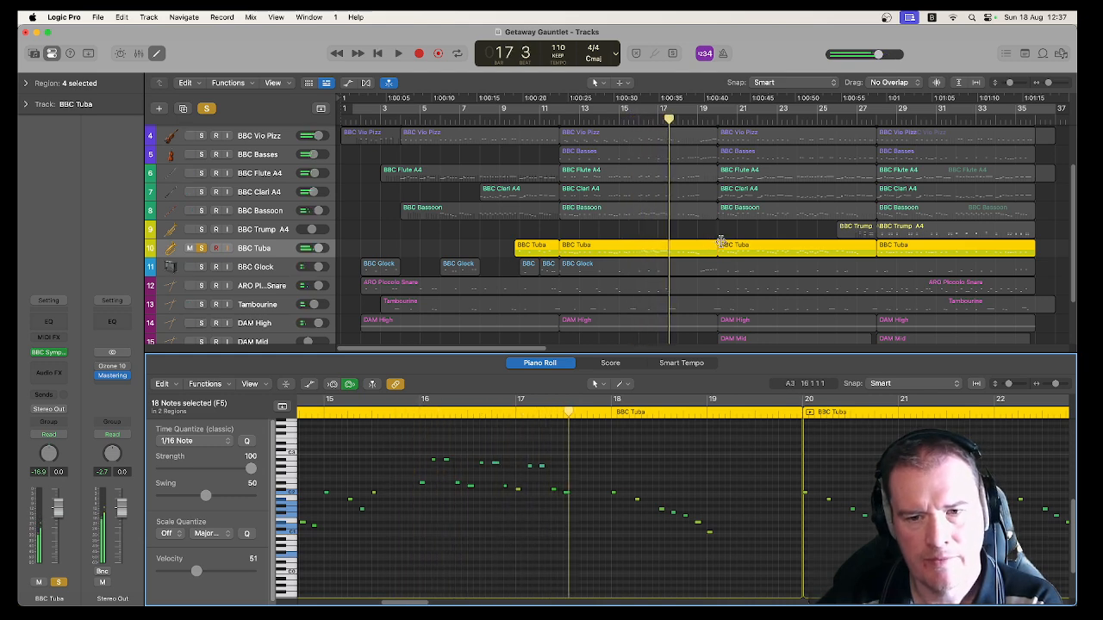
{"action": "left_click", "coordinate": [717, 123]}
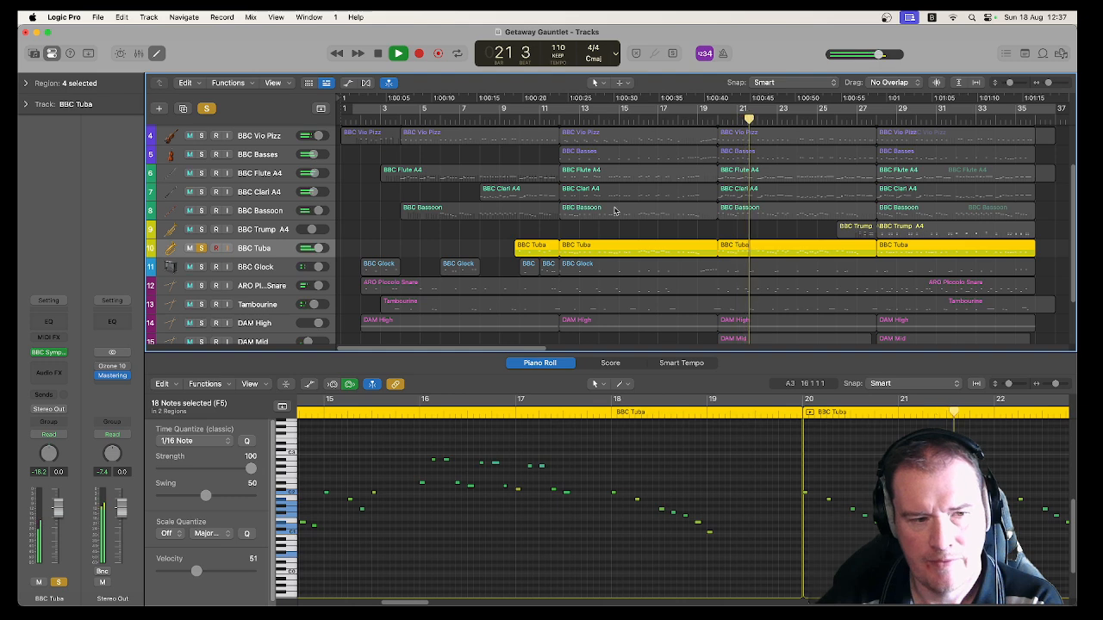
Briefly add BBC Bassoon to the tuba solo during playback, then stop at bar 25 and clear both solos
{"action": "left_click", "coordinate": [201, 210]}
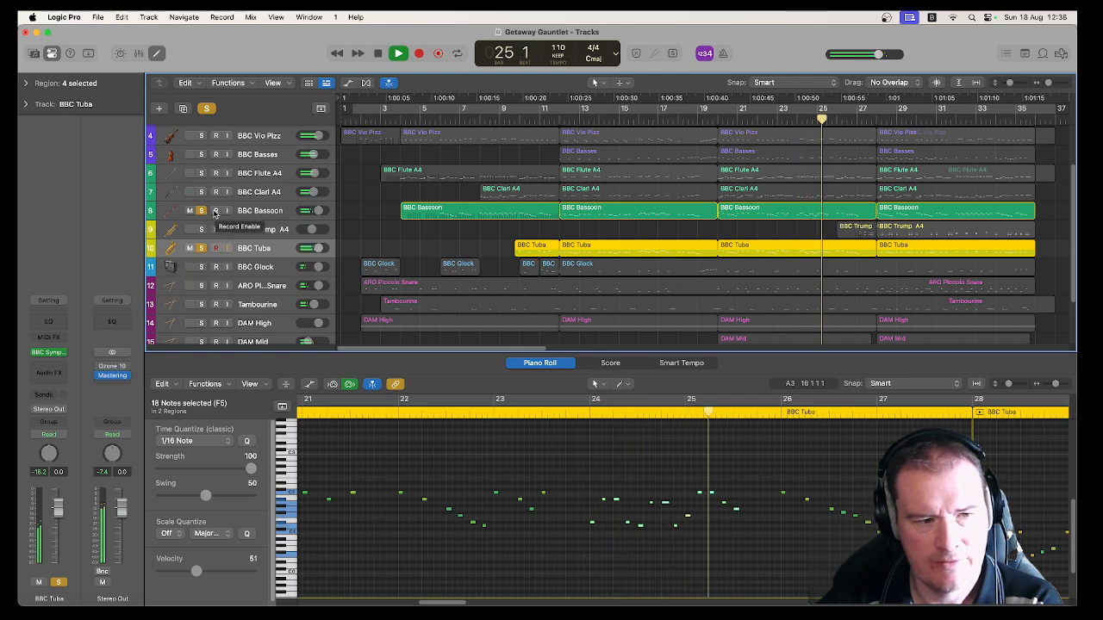
{"action": "left_click", "coordinate": [202, 211]}
{"action": "key", "text": "space"}
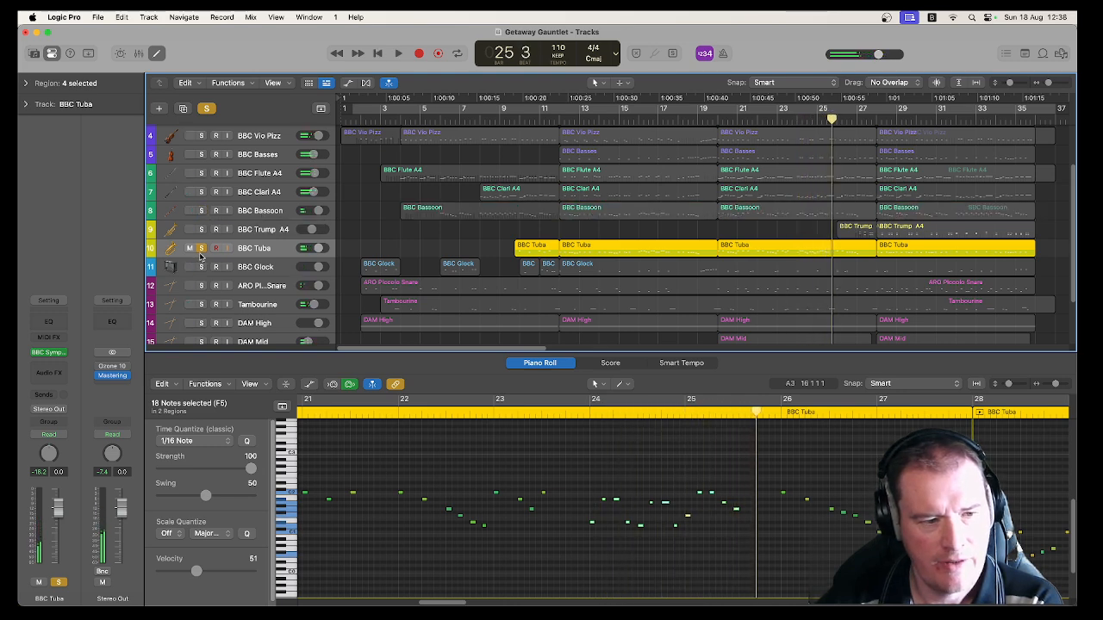
{"action": "left_click", "coordinate": [201, 248]}
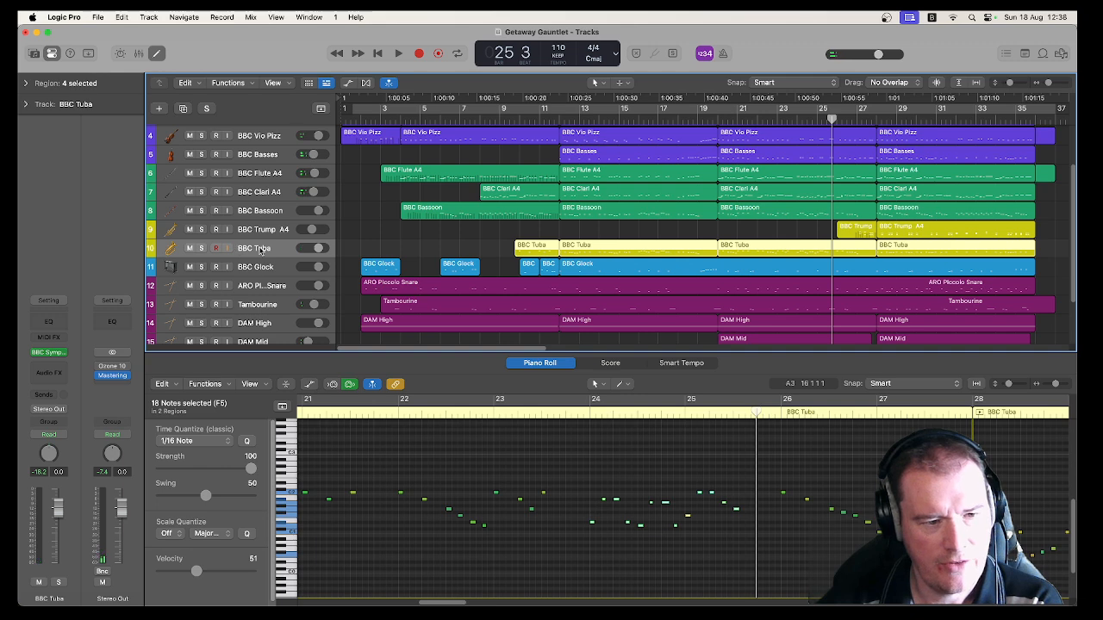
Solo BBC Trump A4 and fit the notes of its regions in the Piano Roll
{"action": "left_click", "coordinate": [265, 230]}
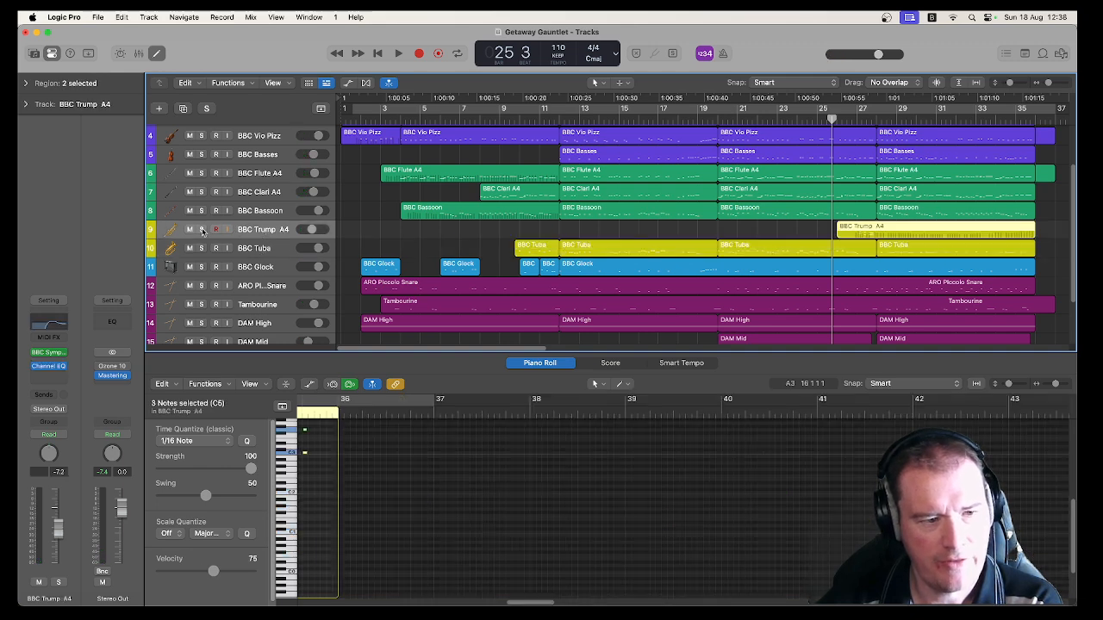
{"action": "left_click", "coordinate": [202, 230]}
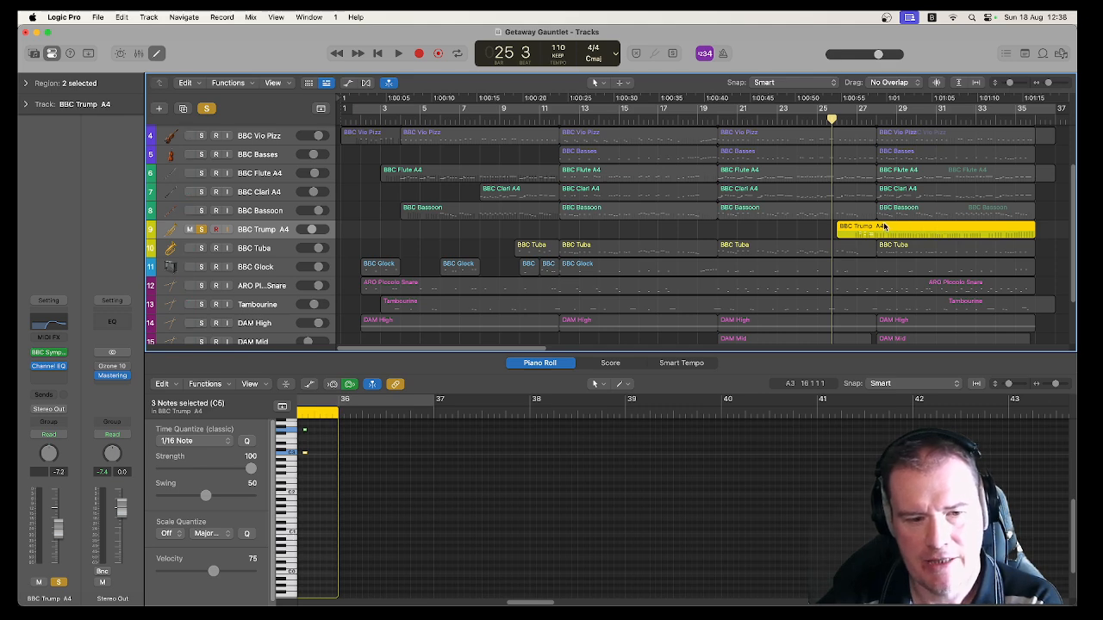
{"action": "left_click", "coordinate": [605, 502]}
{"action": "key", "text": "z"}
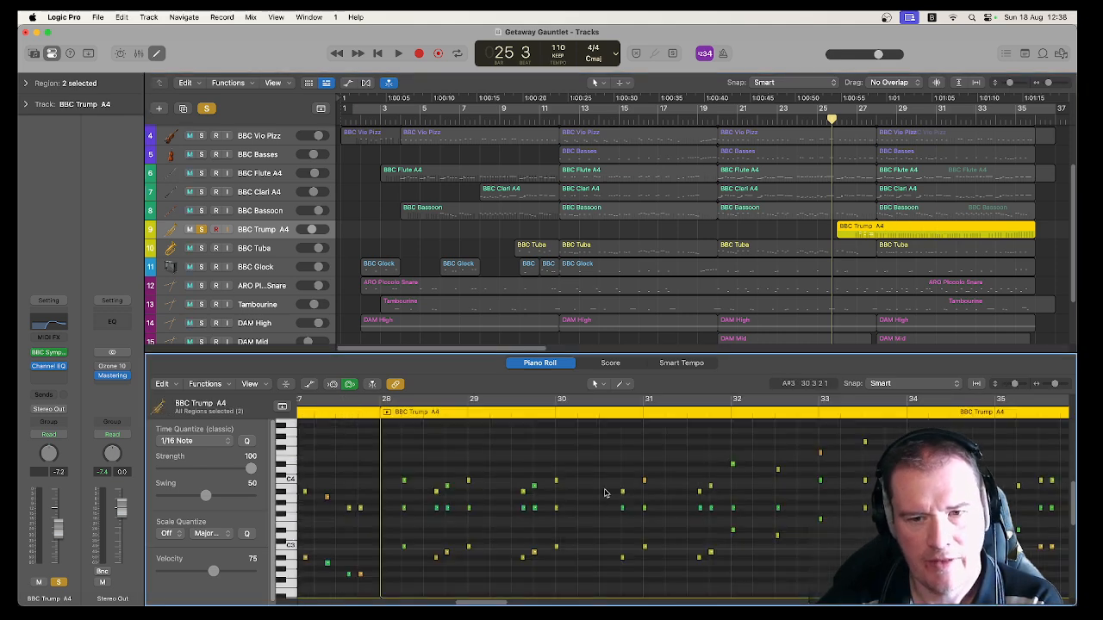
Clear the BBC Trump A4 solo and play the full arrangement from about bar 24 to hear the trumpet entry
{"action": "left_click", "coordinate": [200, 229]}
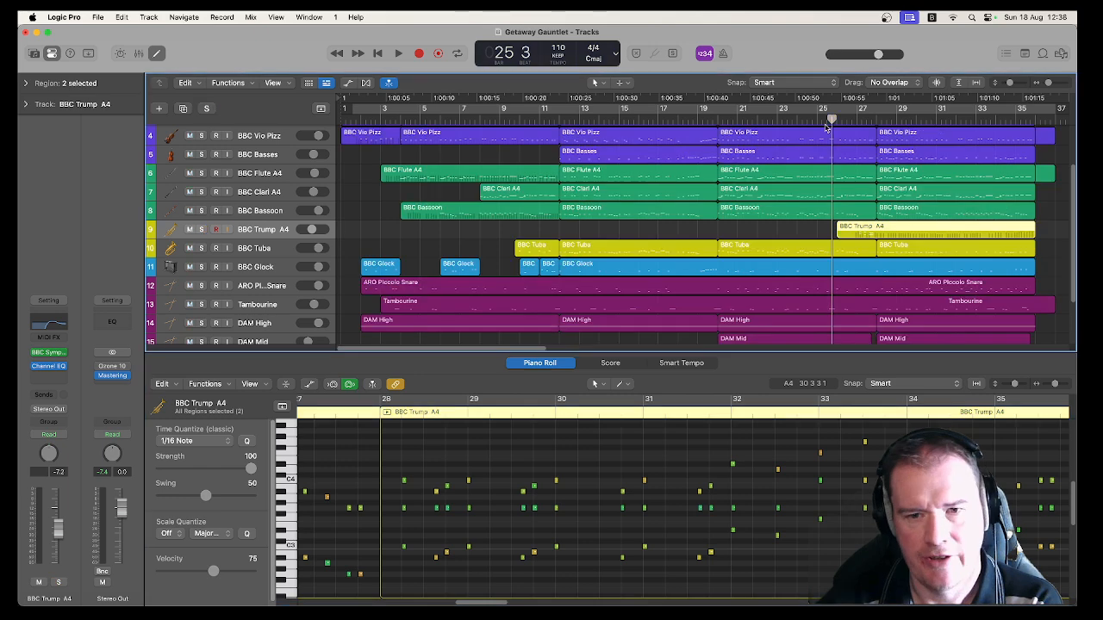
{"action": "left_click", "coordinate": [809, 117]}
{"action": "key", "text": "space"}
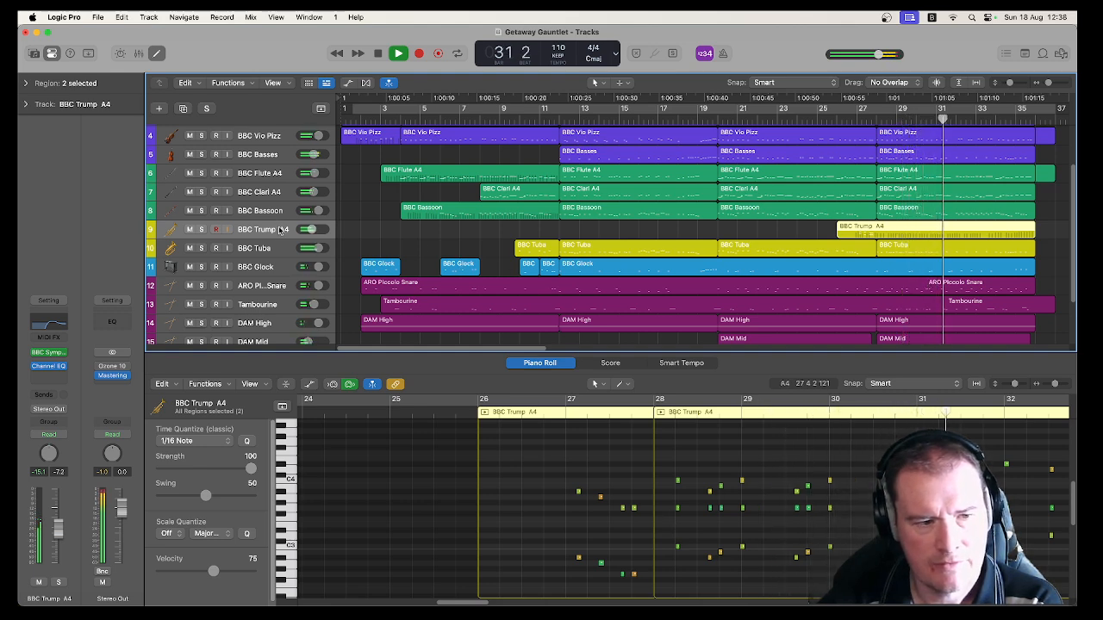
Solo BBC Trump A4 and play it from about bar 28 to bar 31, then clear the solo
{"action": "left_click", "coordinate": [202, 229]}
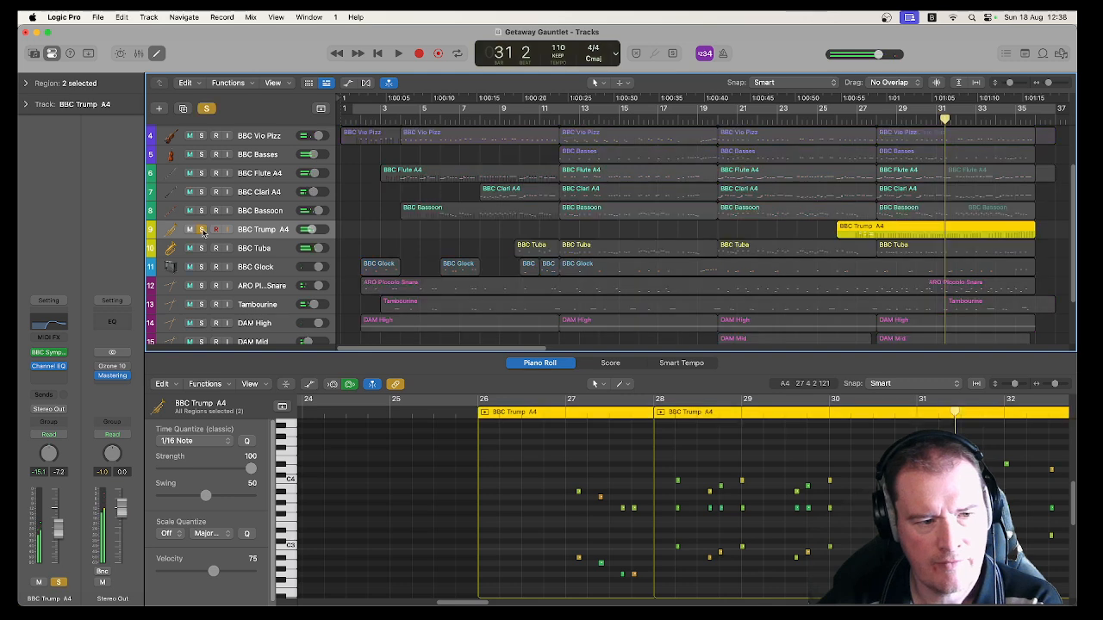
{"action": "left_click", "coordinate": [881, 121]}
{"action": "key", "text": "space"}
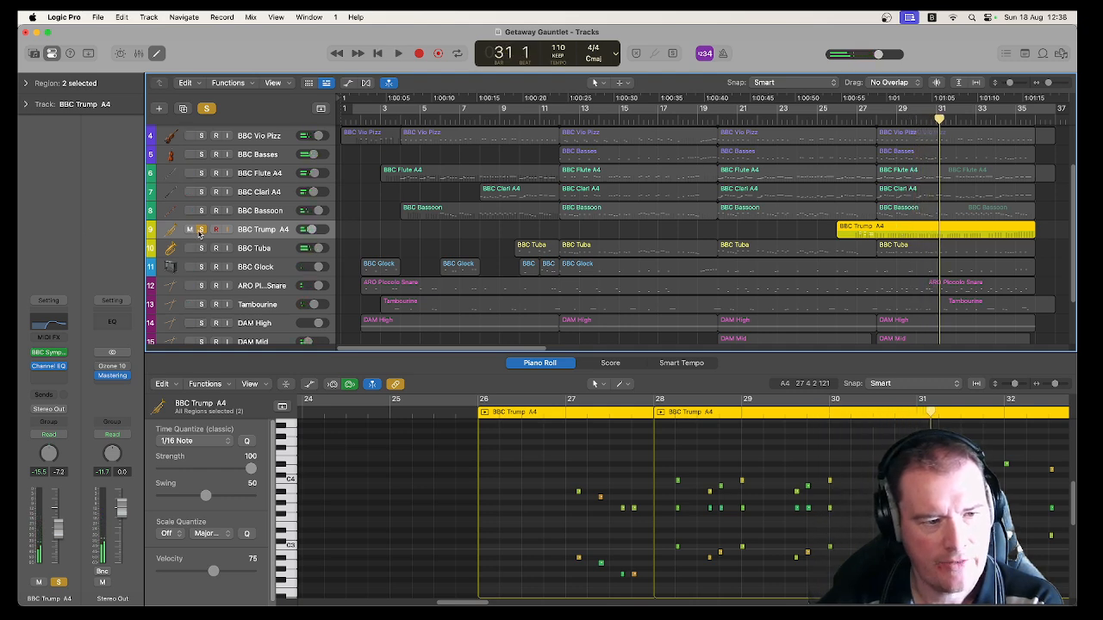
{"action": "left_click", "coordinate": [201, 229]}
Show the BBC Glock notes in the Piano Roll and play the track soloed from bar 2
{"action": "scroll", "coordinate": [271, 229], "scroll_direction": "down", "scroll_amount": 3}
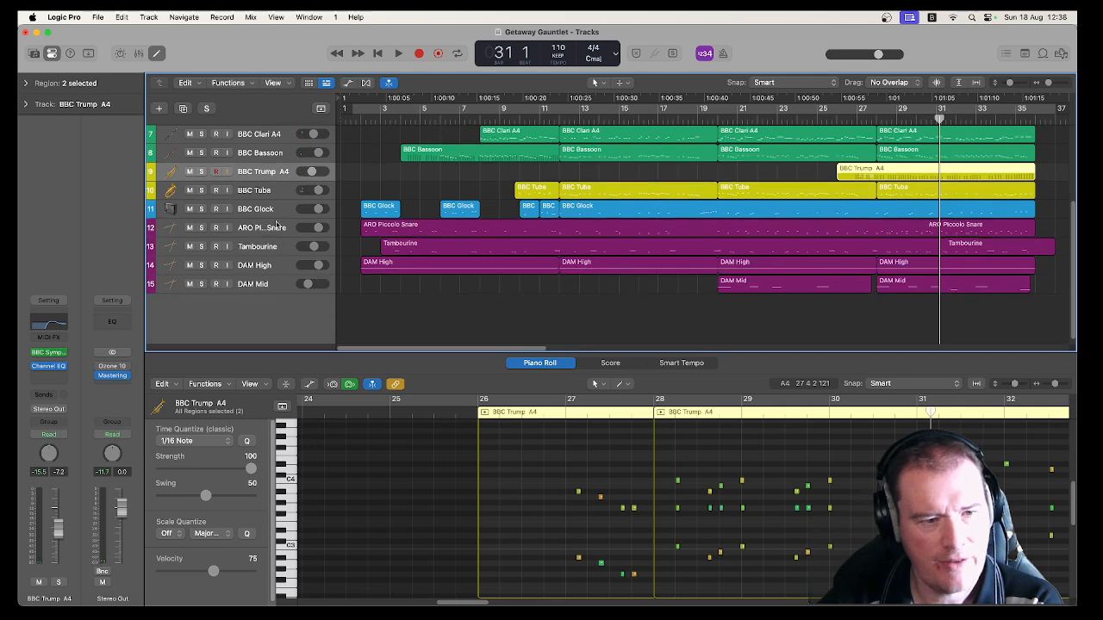
{"action": "left_click", "coordinate": [274, 210]}
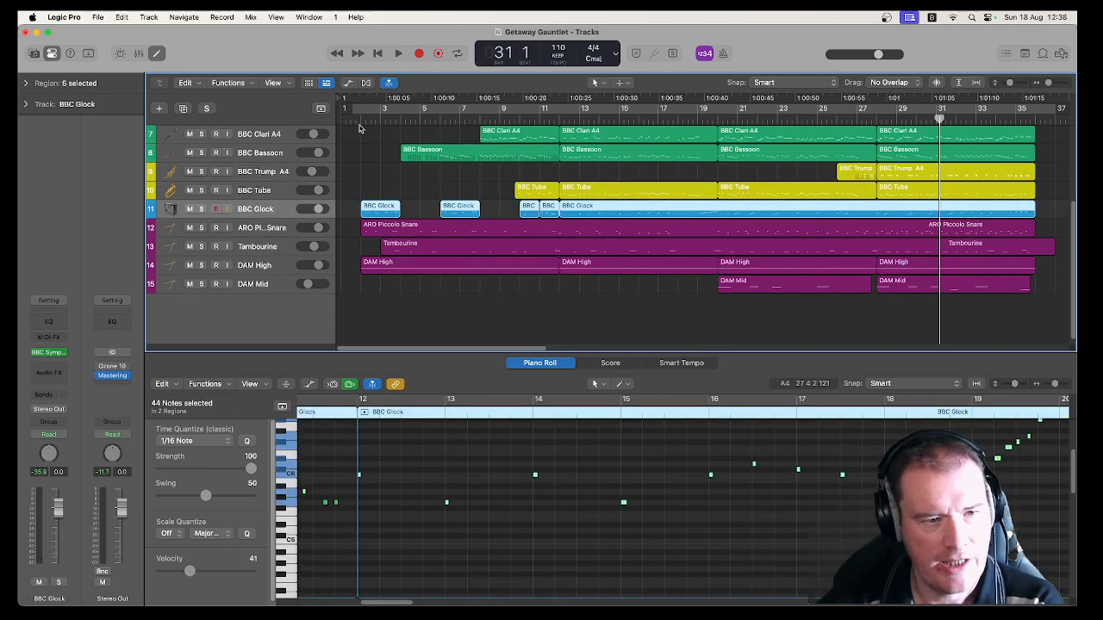
{"action": "left_click", "coordinate": [359, 122]}
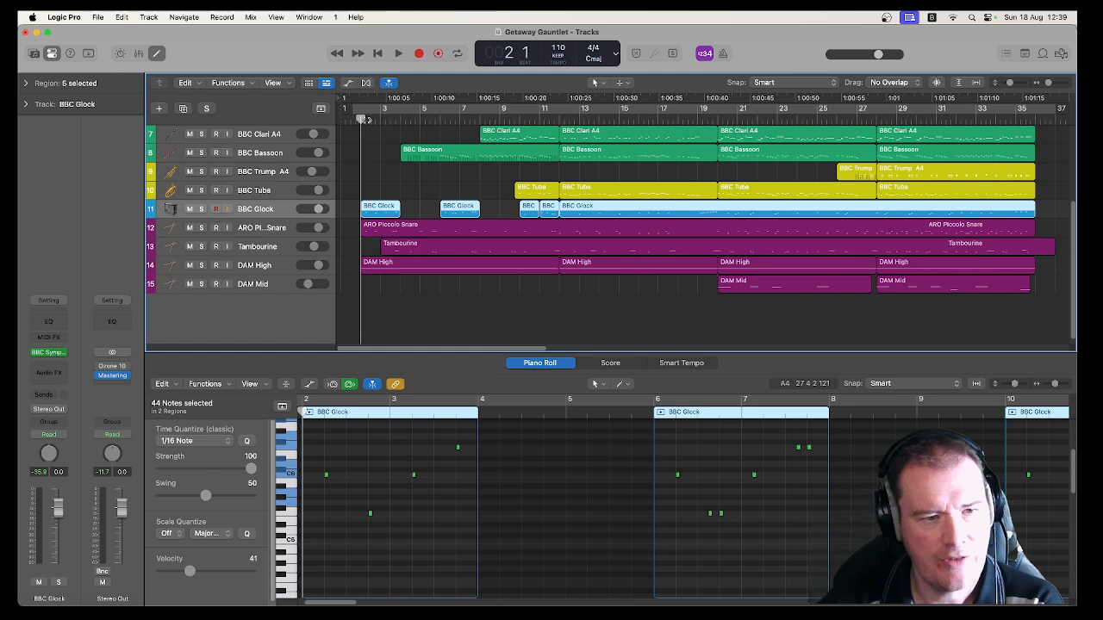
{"action": "left_click", "coordinate": [201, 209]}
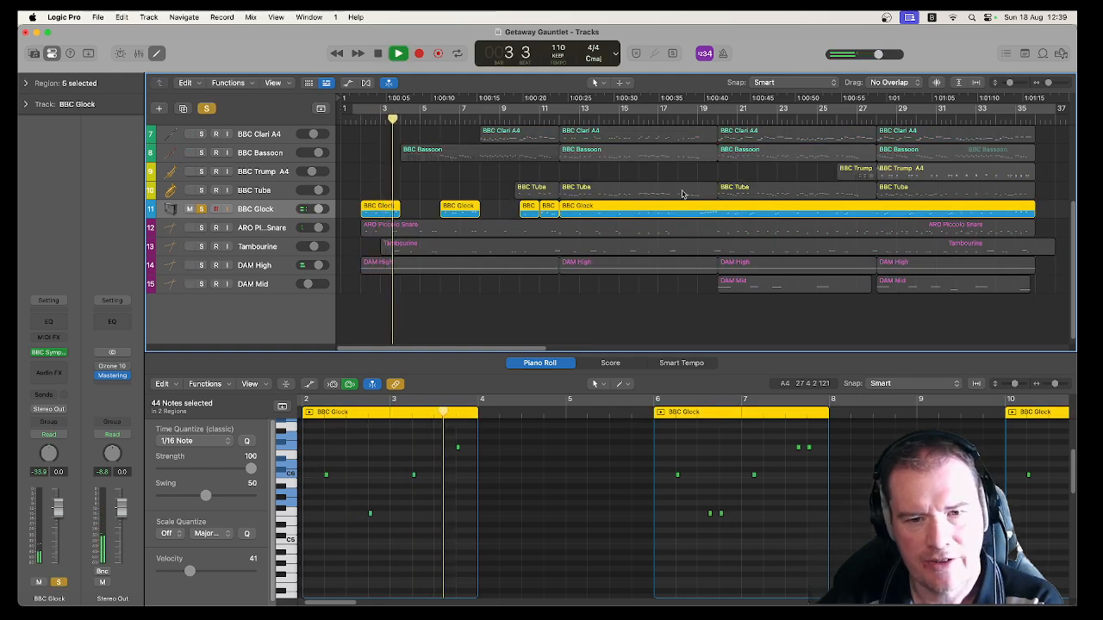
Play the soloed BBC Glock from about bar 18 to bar 20, showing its rising run, then clear the solo
{"action": "left_click", "coordinate": [676, 121]}
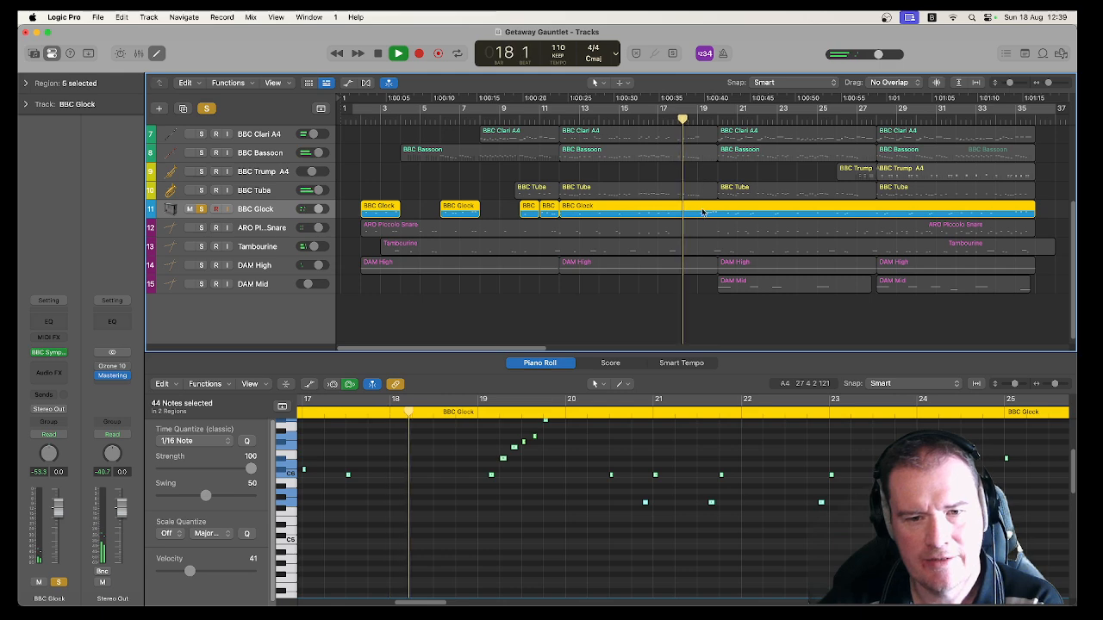
{"action": "scroll", "coordinate": [595, 457], "scroll_direction": "up", "scroll_amount": 5}
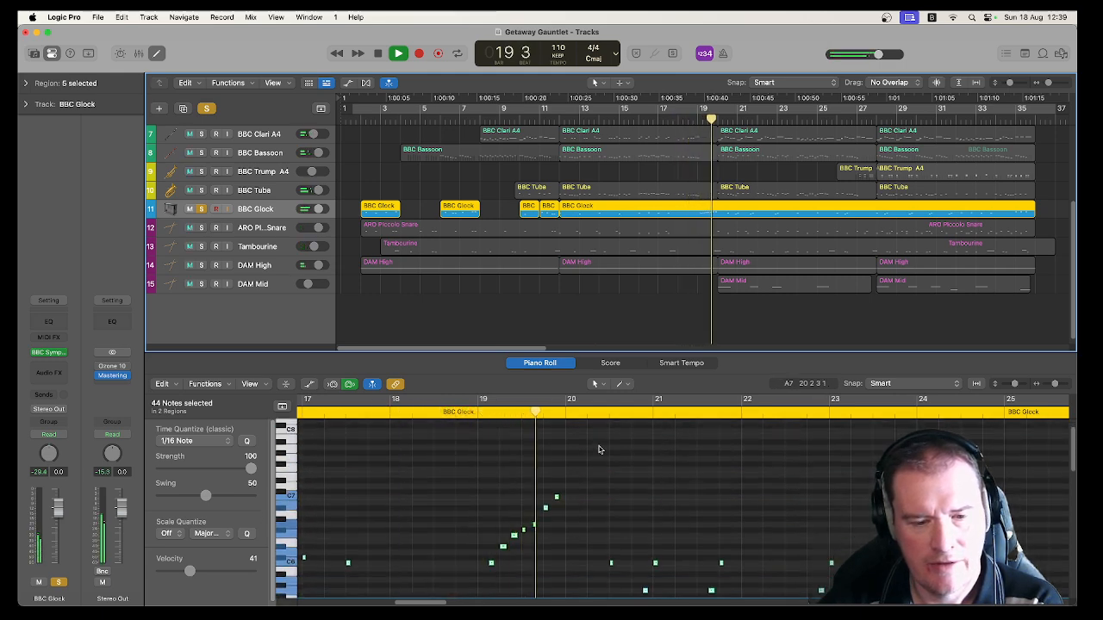
{"action": "key", "text": "space"}
{"action": "left_click", "coordinate": [201, 209]}
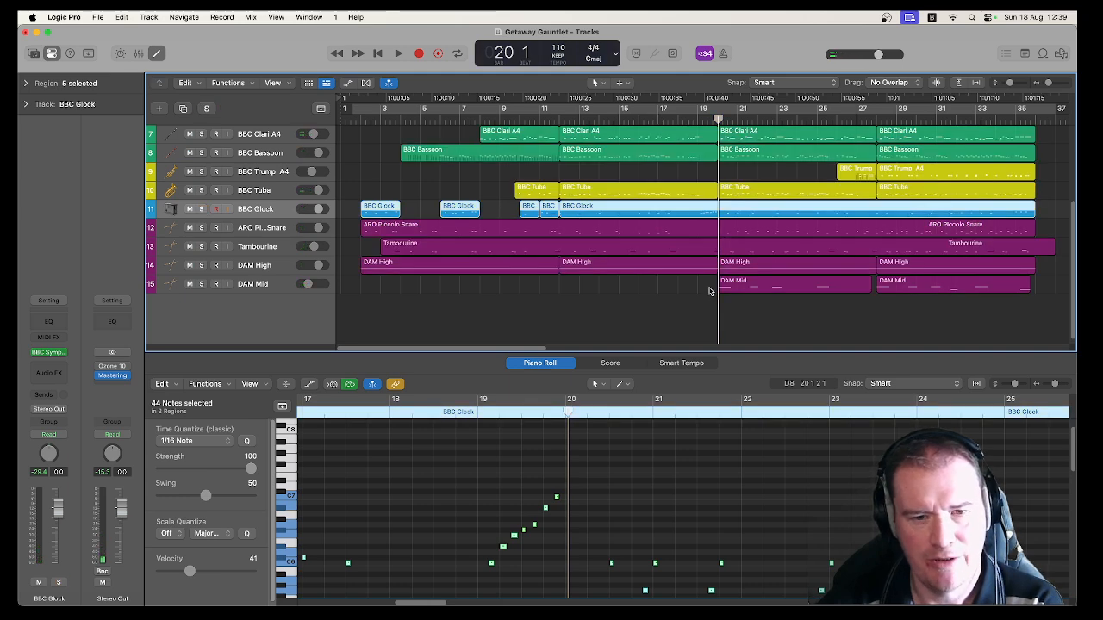
Play the full arrangement through bar 19 to hear the BBC Glock run in context, leaving the track unsoloed
{"action": "key", "text": "space"}
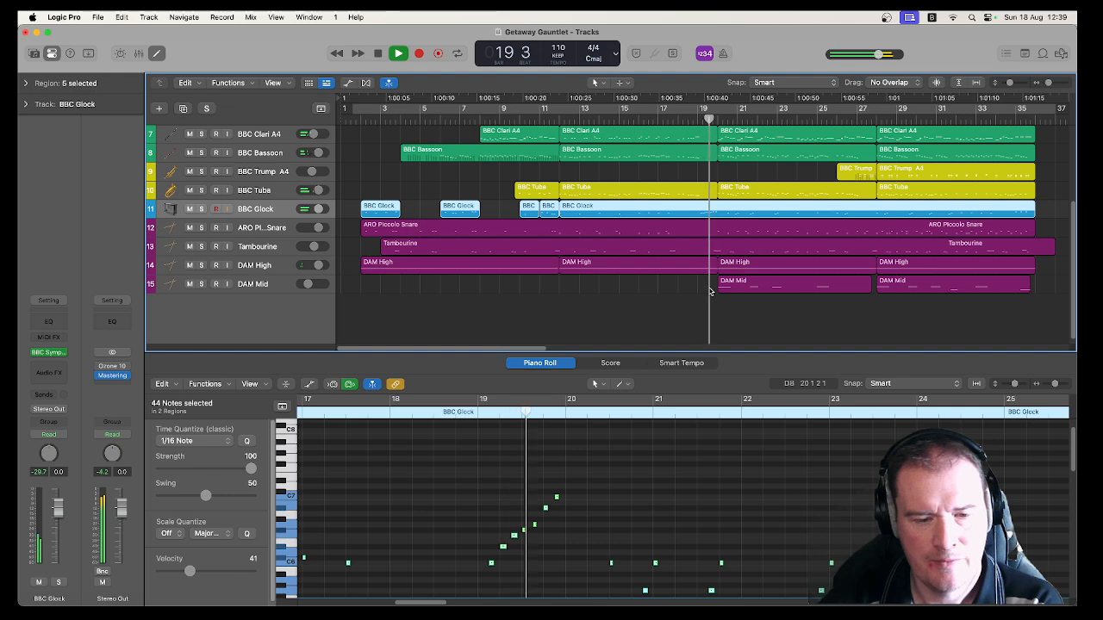
{"action": "key", "text": "space"}
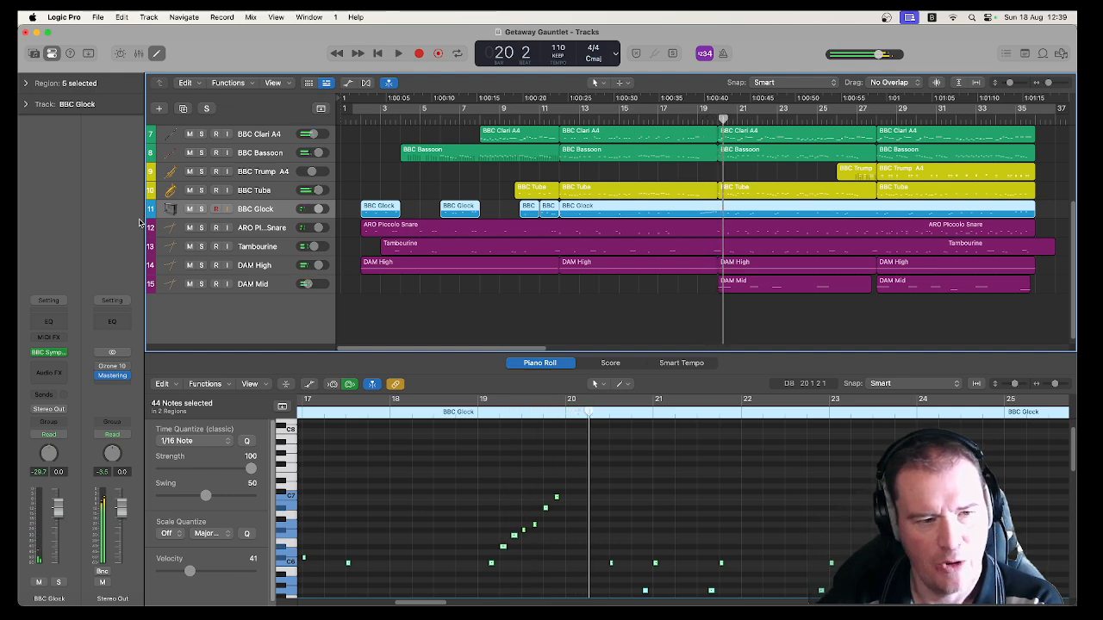
{"action": "left_click", "coordinate": [201, 209]}
{"action": "left_click", "coordinate": [201, 209]}
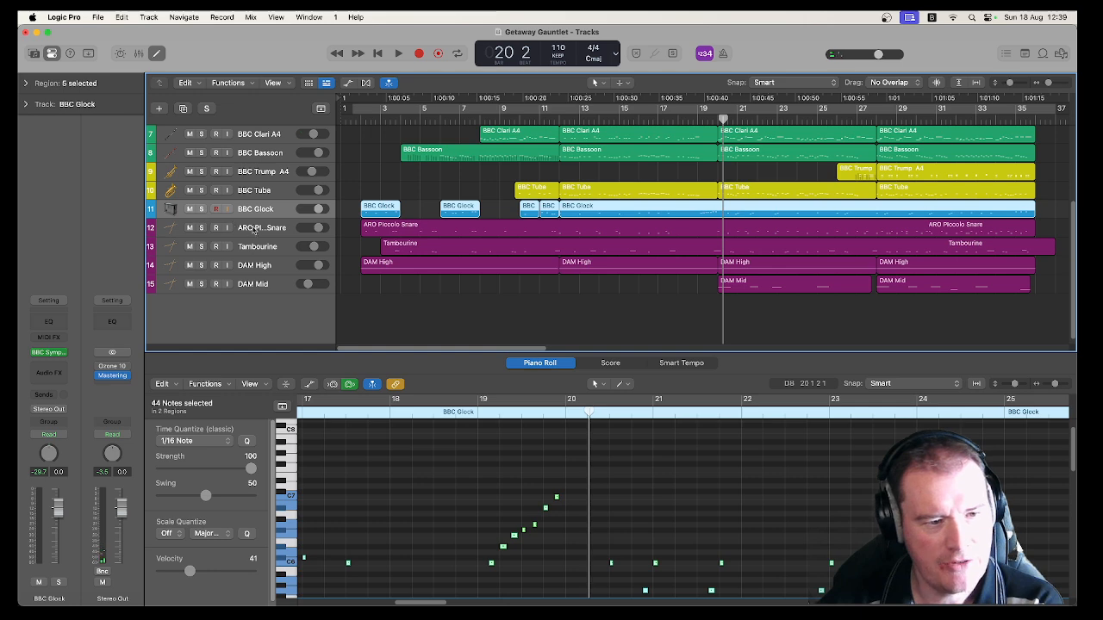
Solo ARO Piccolo Snare, play its opening bars and the passage around bar 31, then clear the solo
{"action": "left_click", "coordinate": [255, 228]}
{"action": "left_click", "coordinate": [201, 227]}
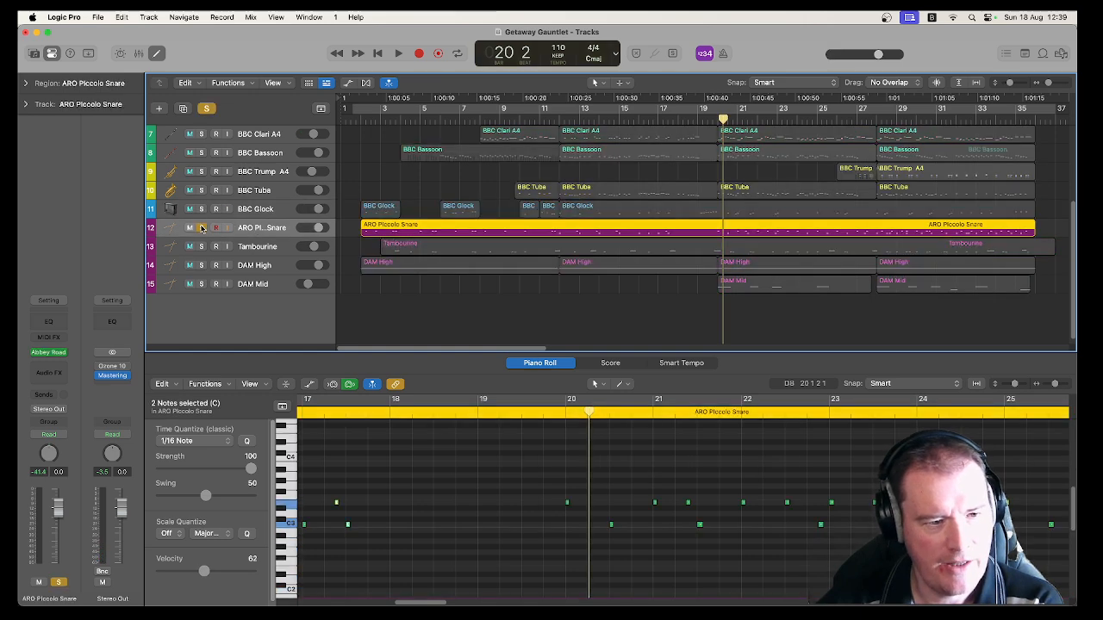
{"action": "key", "text": "Return"}
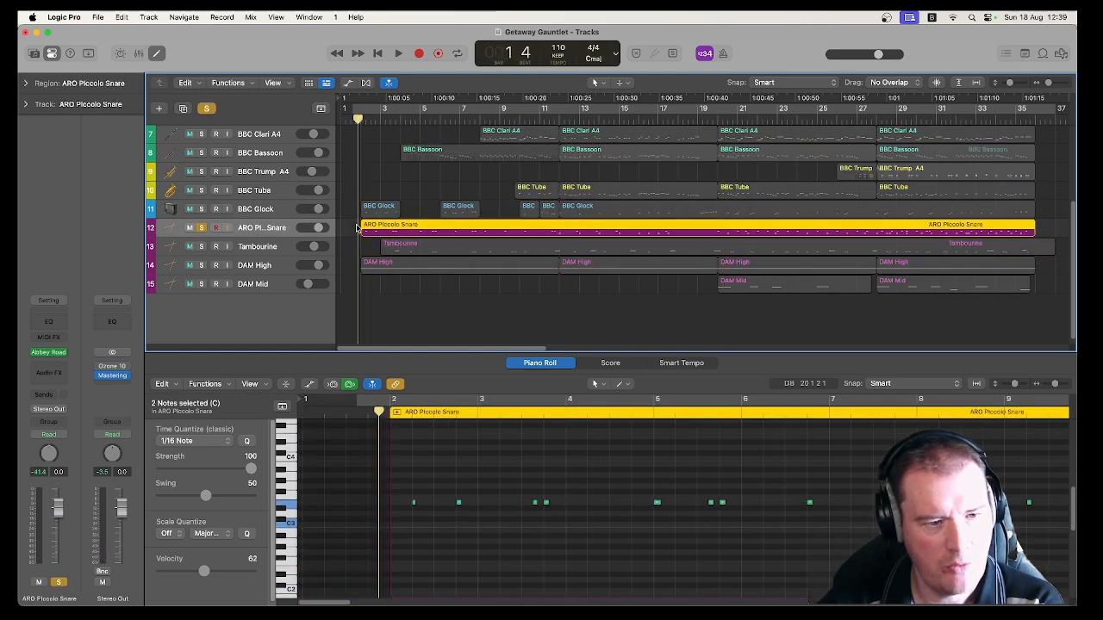
{"action": "key", "text": "space"}
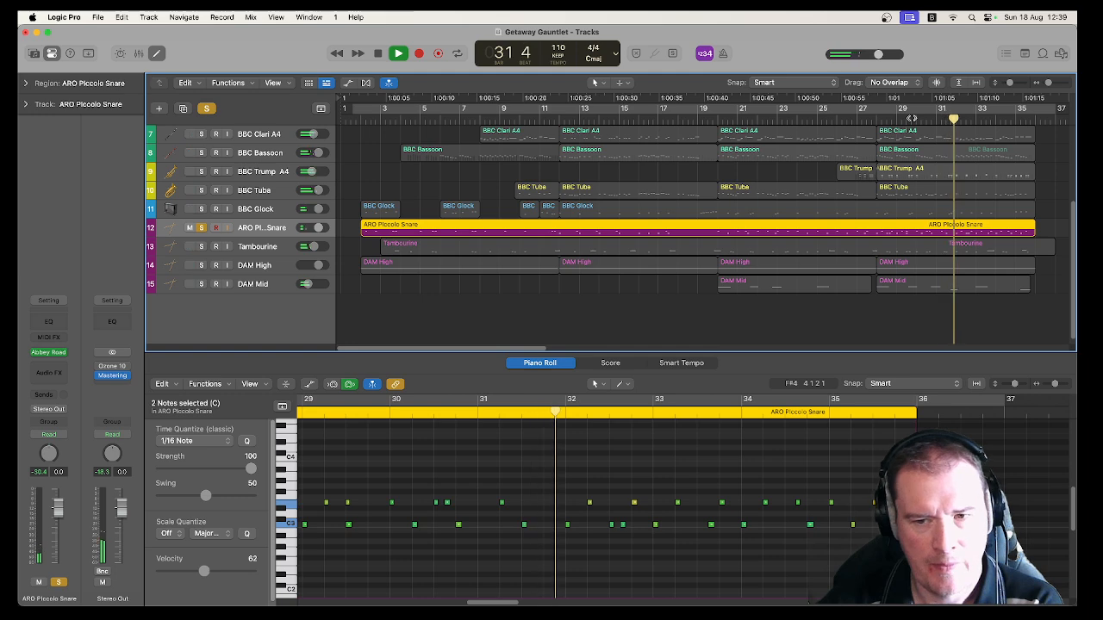
{"action": "left_click", "coordinate": [202, 228]}
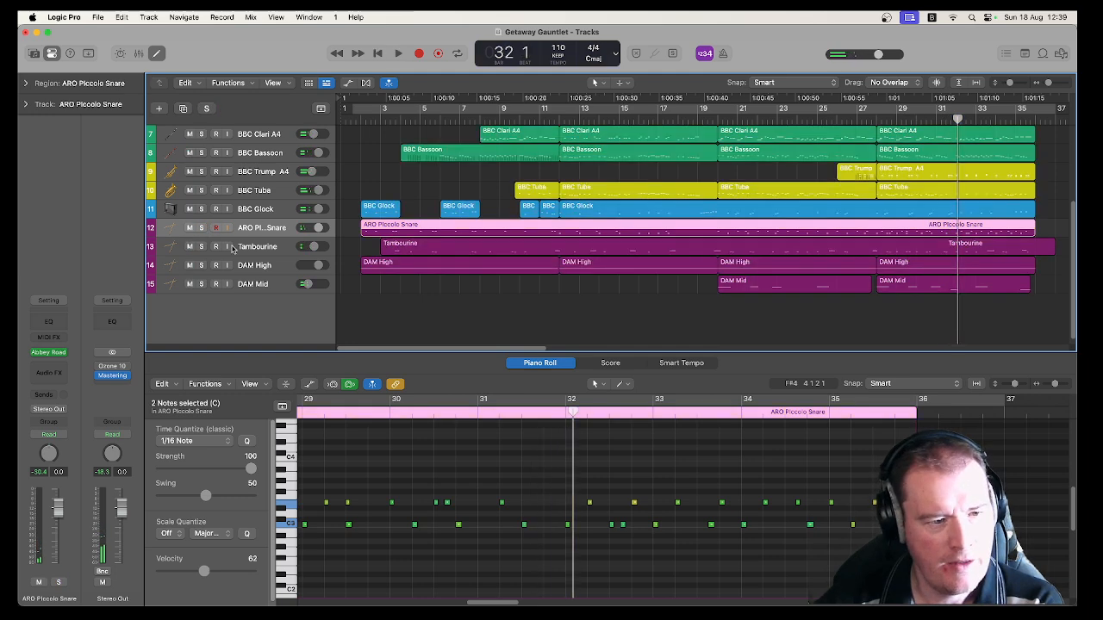
Solo Tambourine and play its opening notes up to bar 6, then clear the solo
{"action": "left_click", "coordinate": [255, 250]}
{"action": "left_click", "coordinate": [202, 248]}
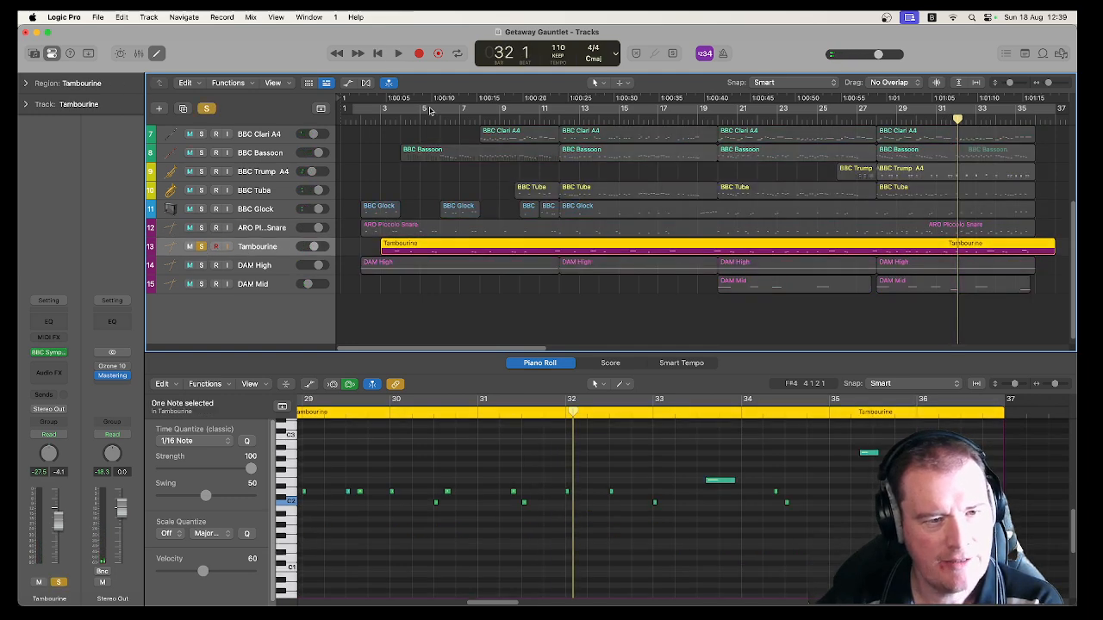
{"action": "key", "text": "Return"}
{"action": "key", "text": "space"}
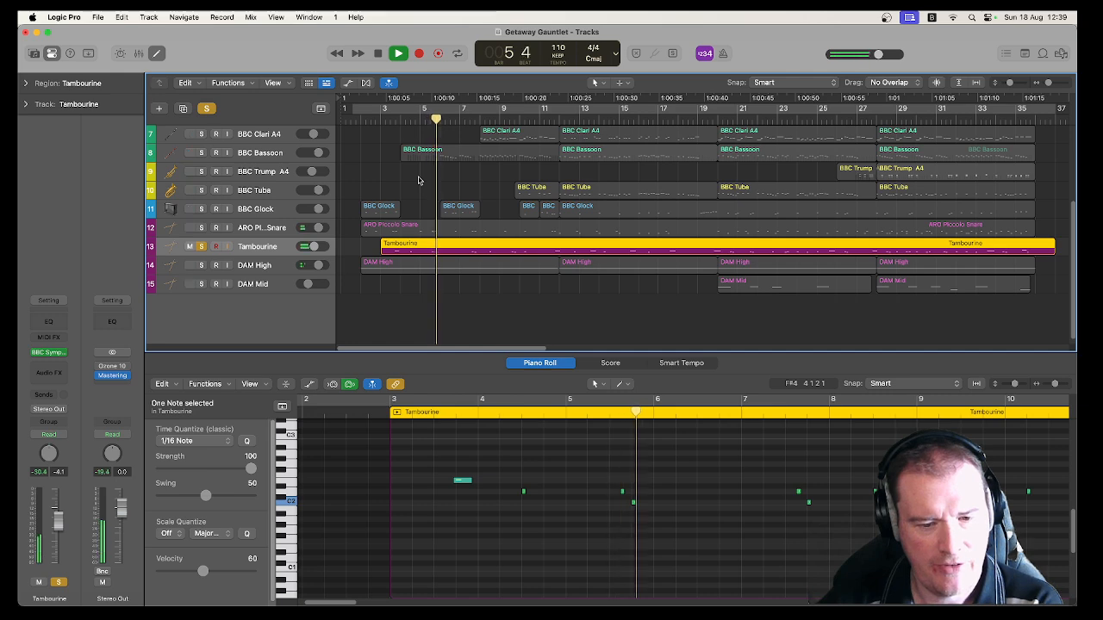
{"action": "key", "text": "space"}
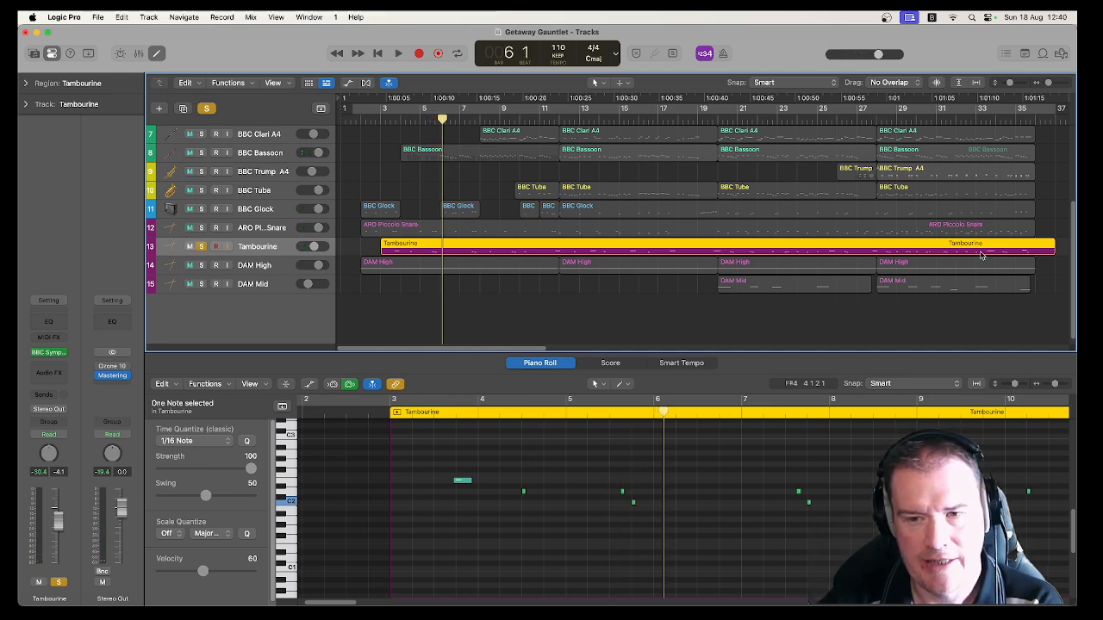
{"action": "left_click", "coordinate": [202, 247]}
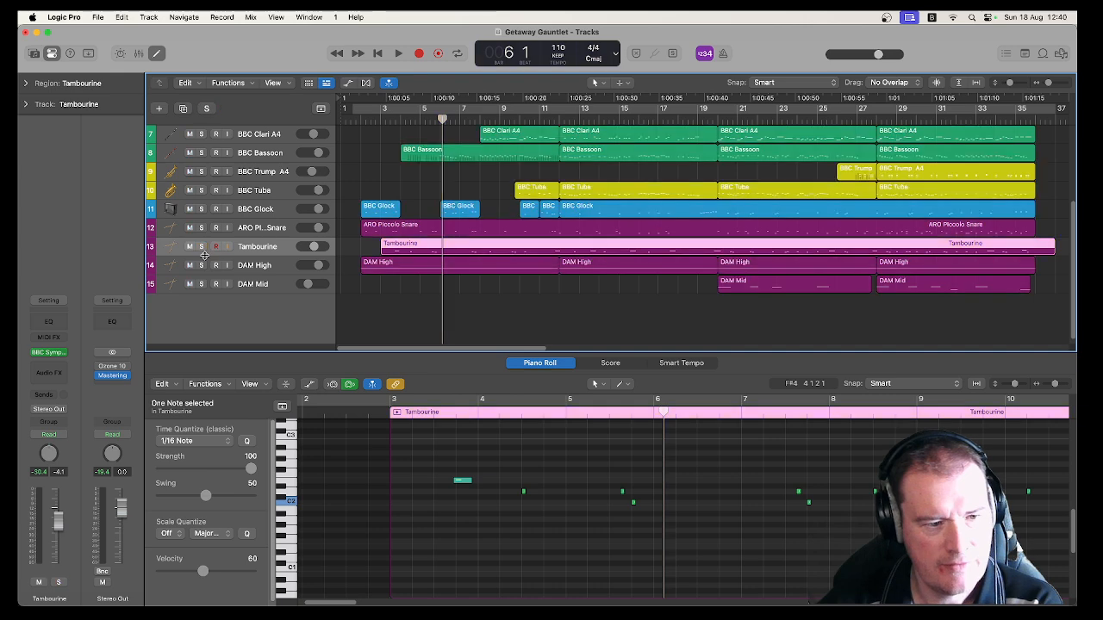
Solo DAM High, show its notes in the Piano Roll and play it from just before bar 2
{"action": "left_click", "coordinate": [201, 266]}
{"action": "left_click", "coordinate": [253, 273]}
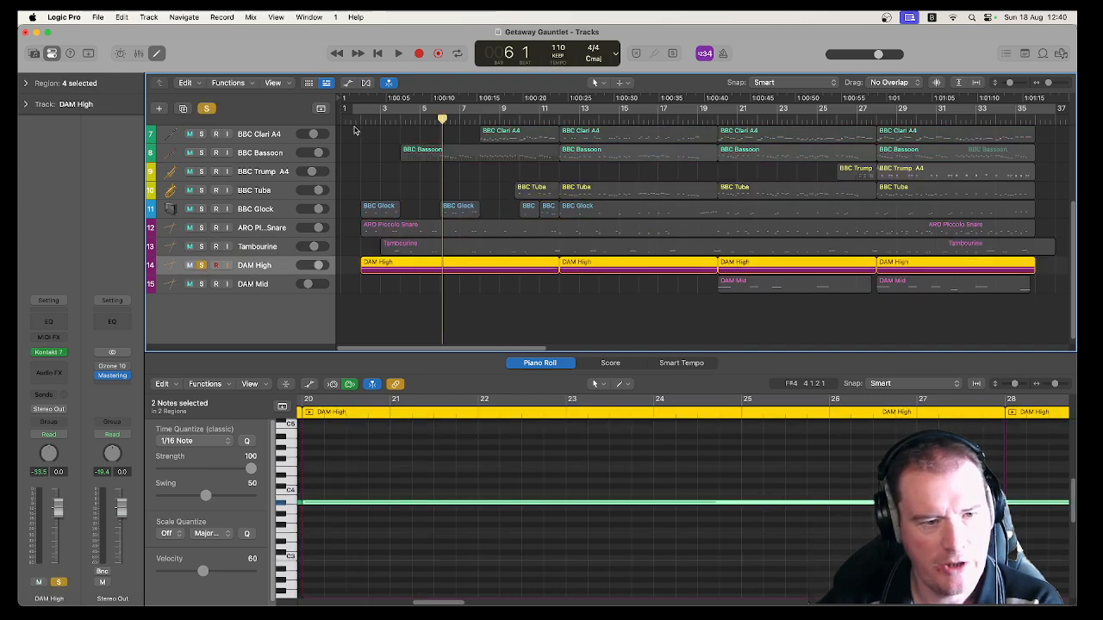
{"action": "left_click", "coordinate": [355, 121]}
{"action": "key", "text": "space"}
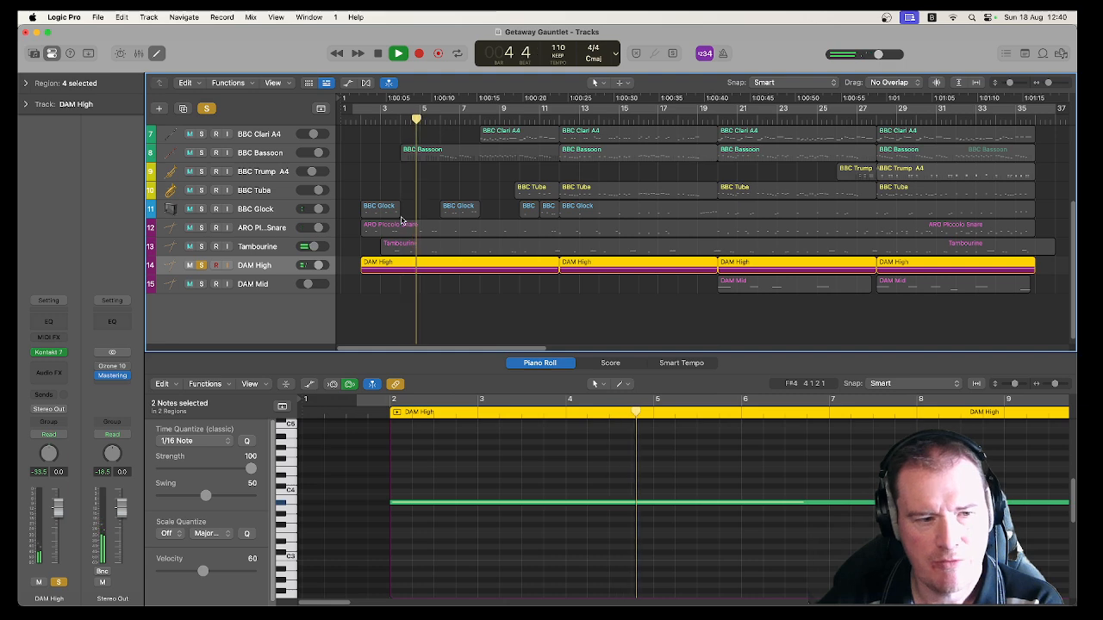
Clear the DAM High solo to hear the track in context up to bar 9, then solo it again and stop playback
{"action": "left_click", "coordinate": [201, 265]}
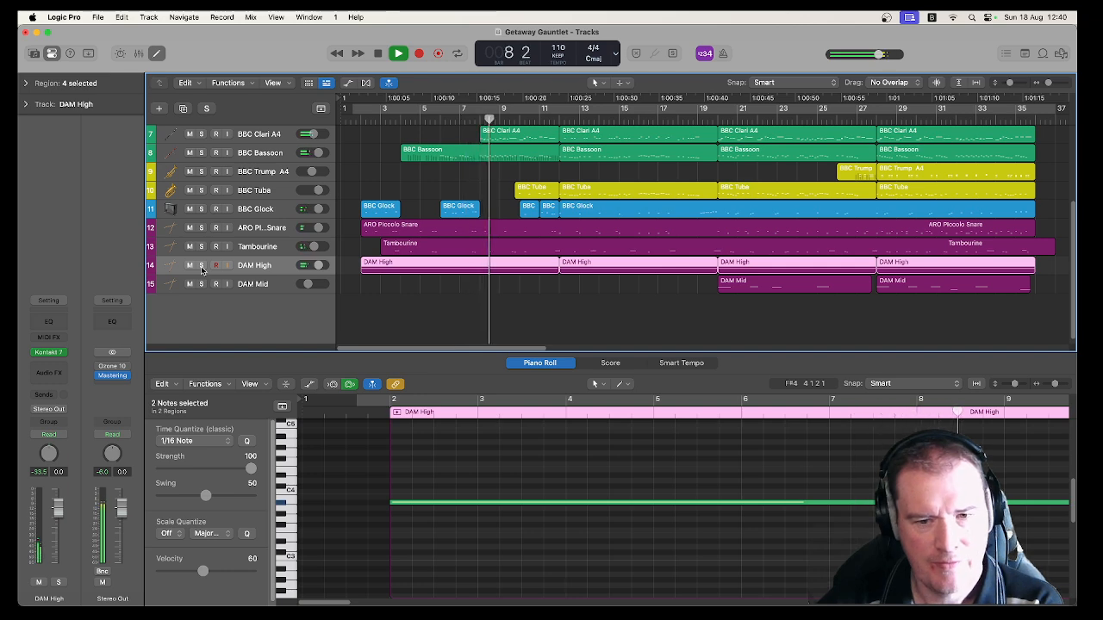
{"action": "left_click", "coordinate": [201, 266]}
{"action": "key", "text": "space"}
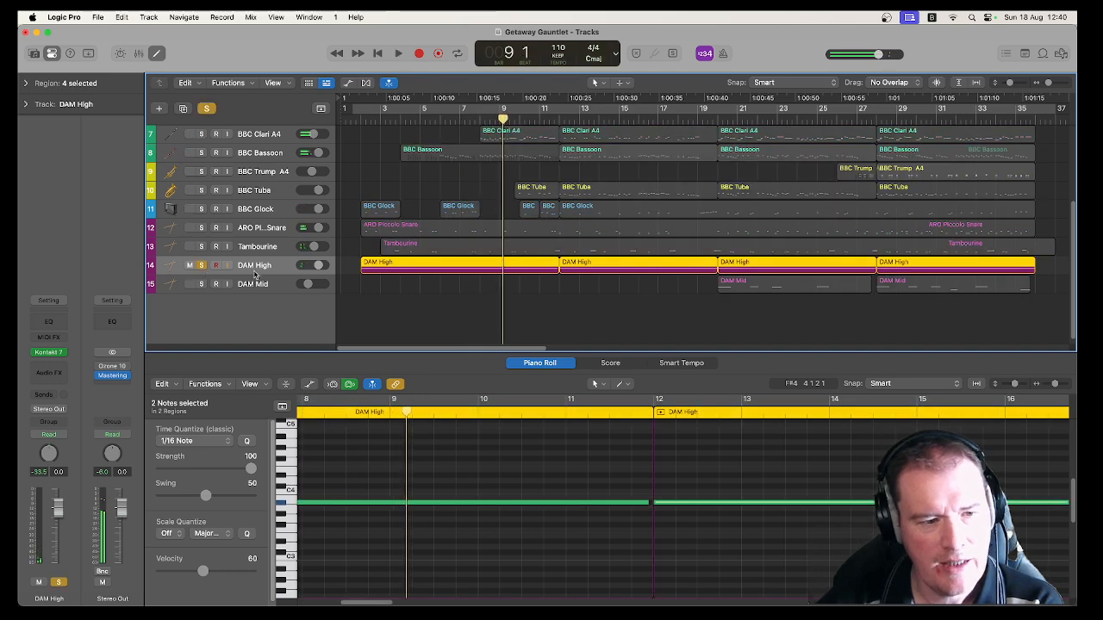
Solo DAM Mid instead of DAM High, show its first region in the Piano Roll and play it from bar 20
{"action": "left_click", "coordinate": [200, 284]}
{"action": "left_click", "coordinate": [201, 266]}
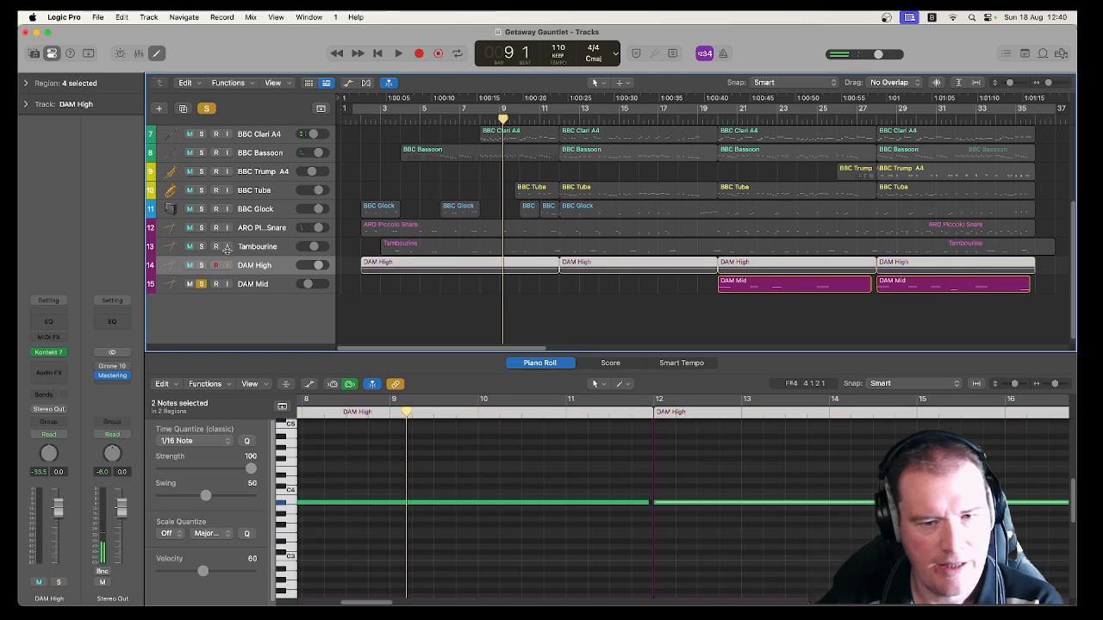
{"action": "left_click", "coordinate": [743, 287]}
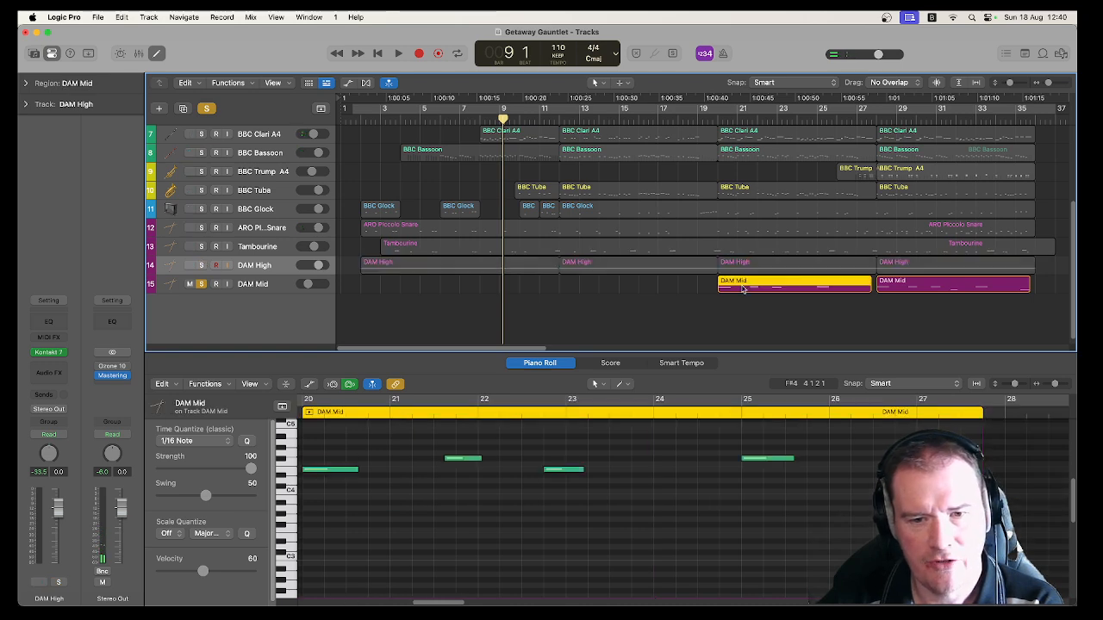
{"action": "left_click", "coordinate": [718, 122]}
{"action": "key", "text": "space"}
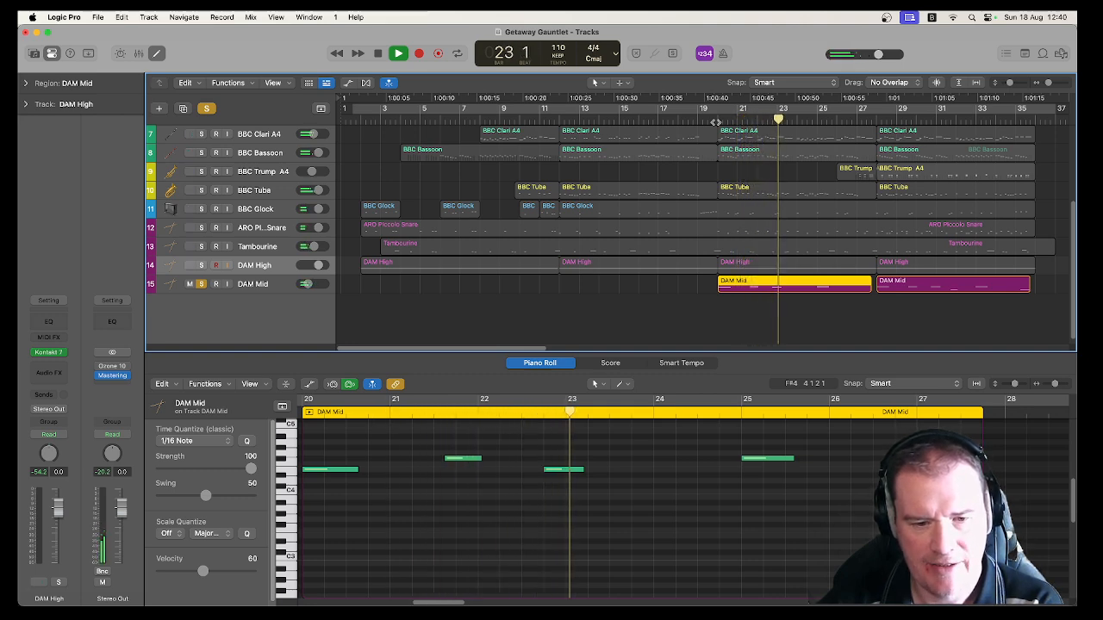
Clear the DAM Mid solo to hear it in context, and show the notes of its second region up to bar 36
{"action": "left_click", "coordinate": [202, 285]}
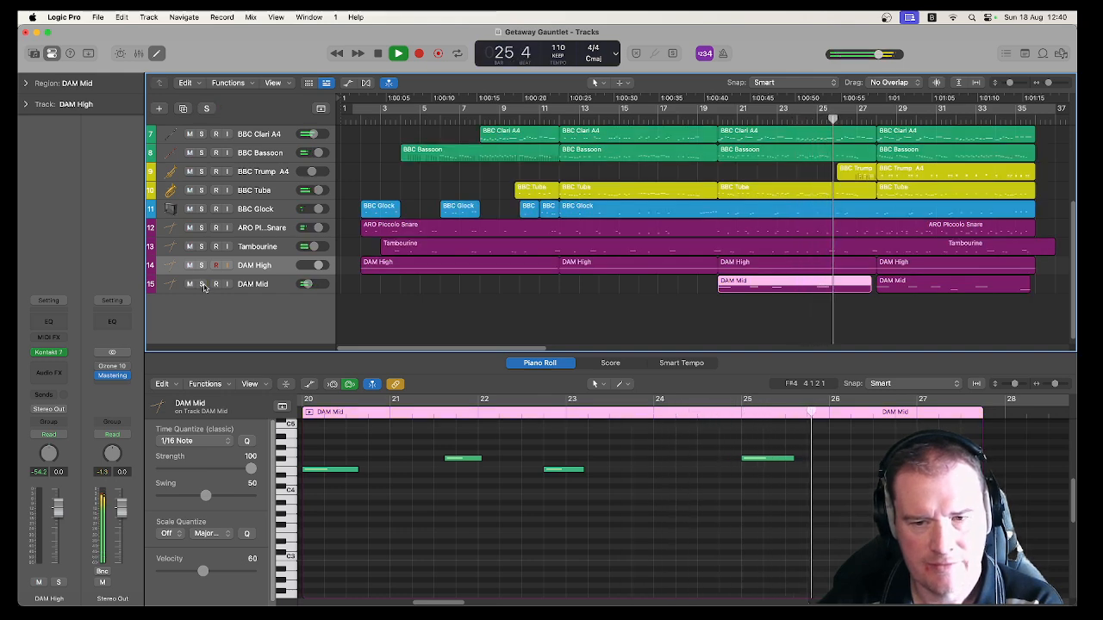
{"action": "left_click", "coordinate": [884, 284]}
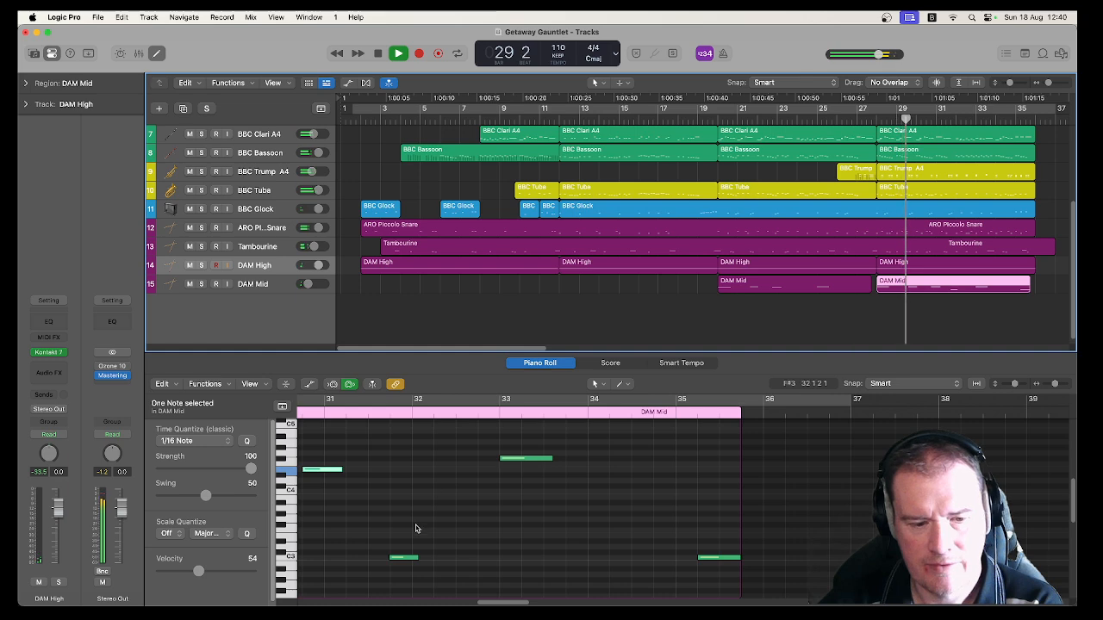
{"action": "left_click_drag", "start_coordinate": [501, 602], "coordinate": [492, 602]}
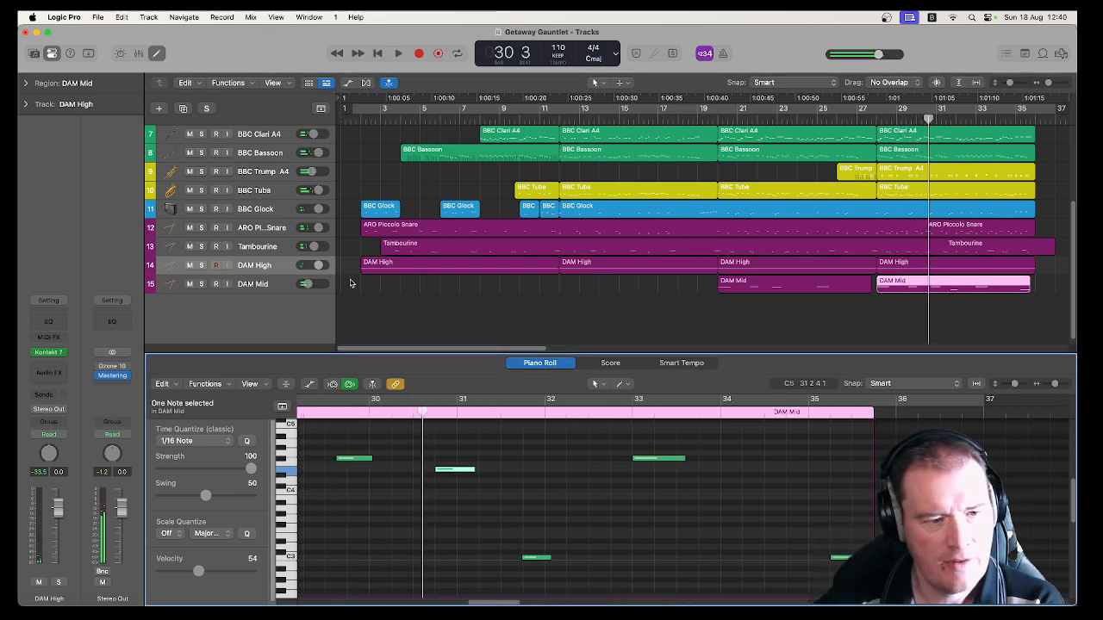
Examine the channel strips of DAM Mid, Steinway Grand Piano, AO Synth Pads, AO String Spic, BBC Vio Pizz and BBC Basses one after another
{"action": "left_click", "coordinate": [283, 285]}
{"action": "scroll", "coordinate": [281, 285], "scroll_direction": "up", "scroll_amount": 5}
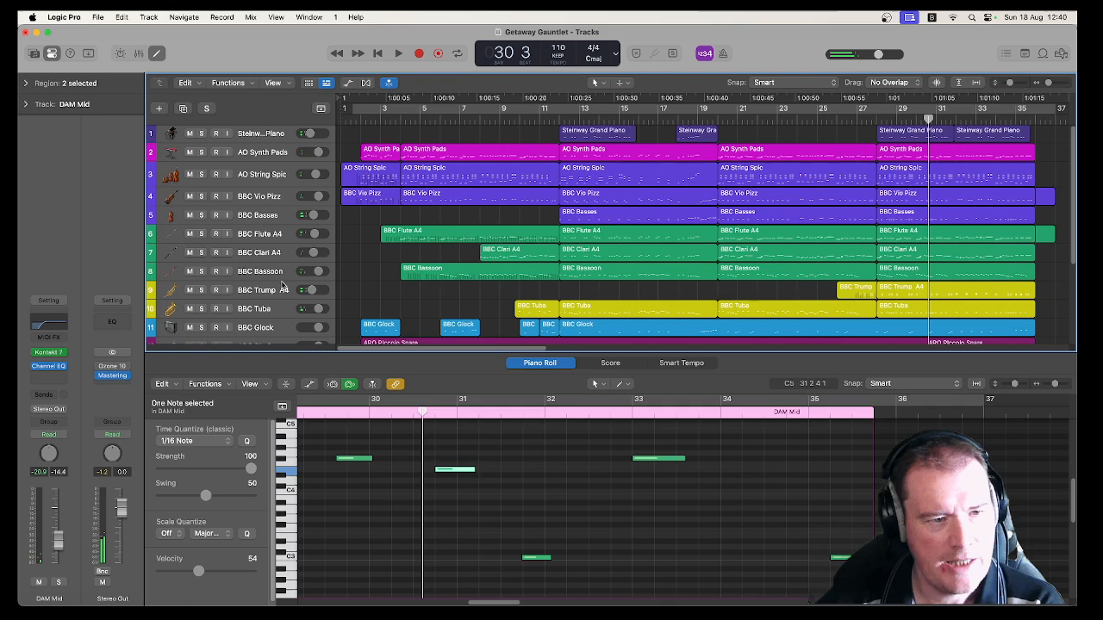
{"action": "left_click", "coordinate": [270, 137]}
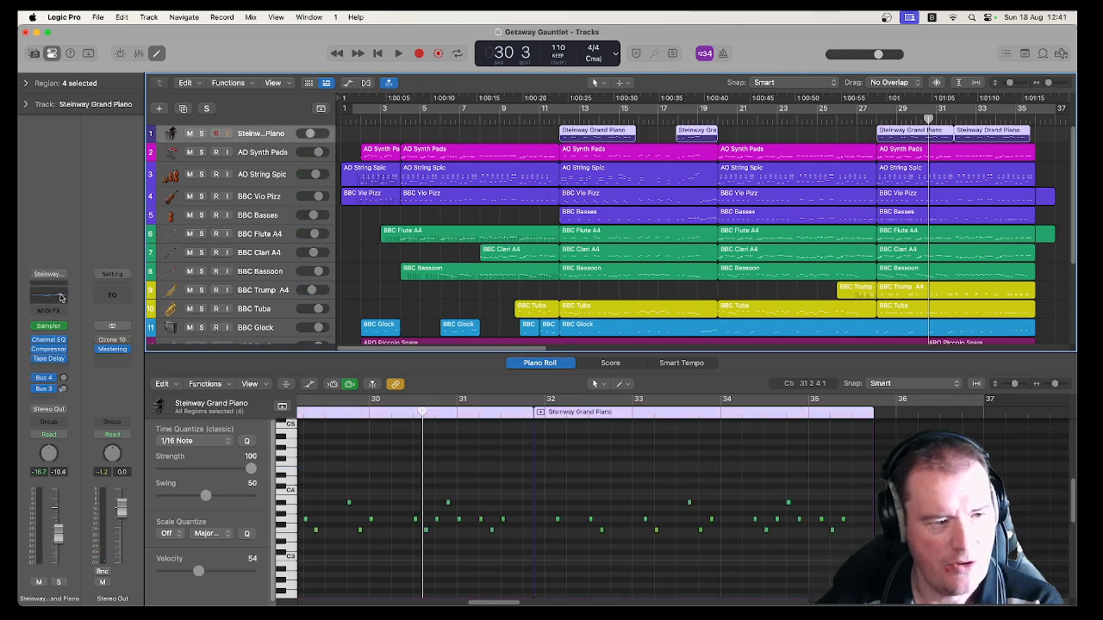
{"action": "left_click", "coordinate": [268, 153]}
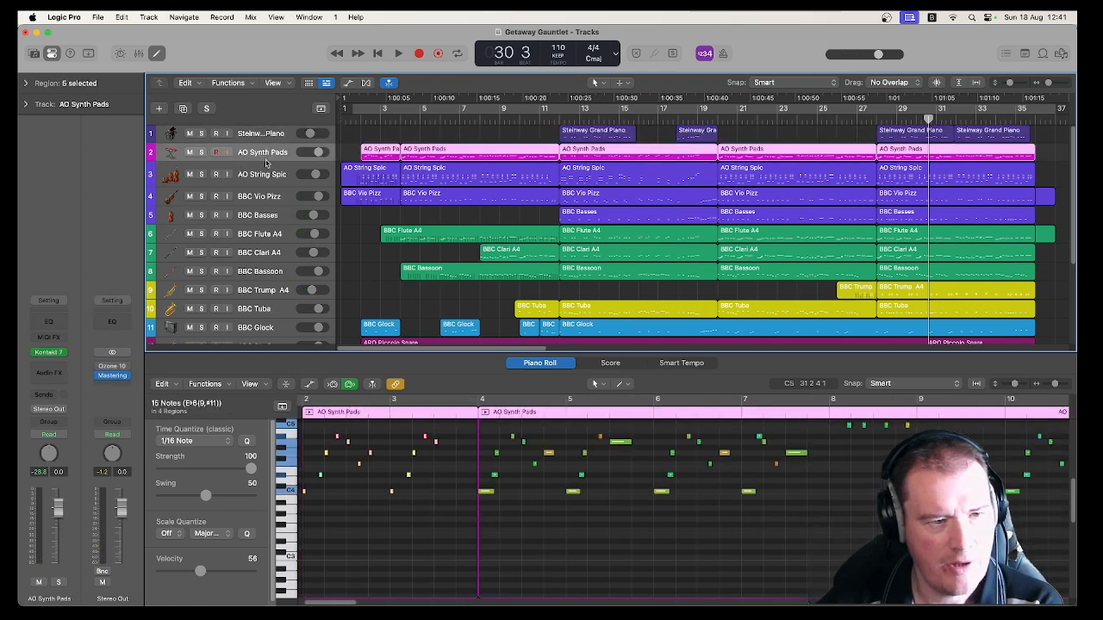
{"action": "left_click", "coordinate": [265, 170]}
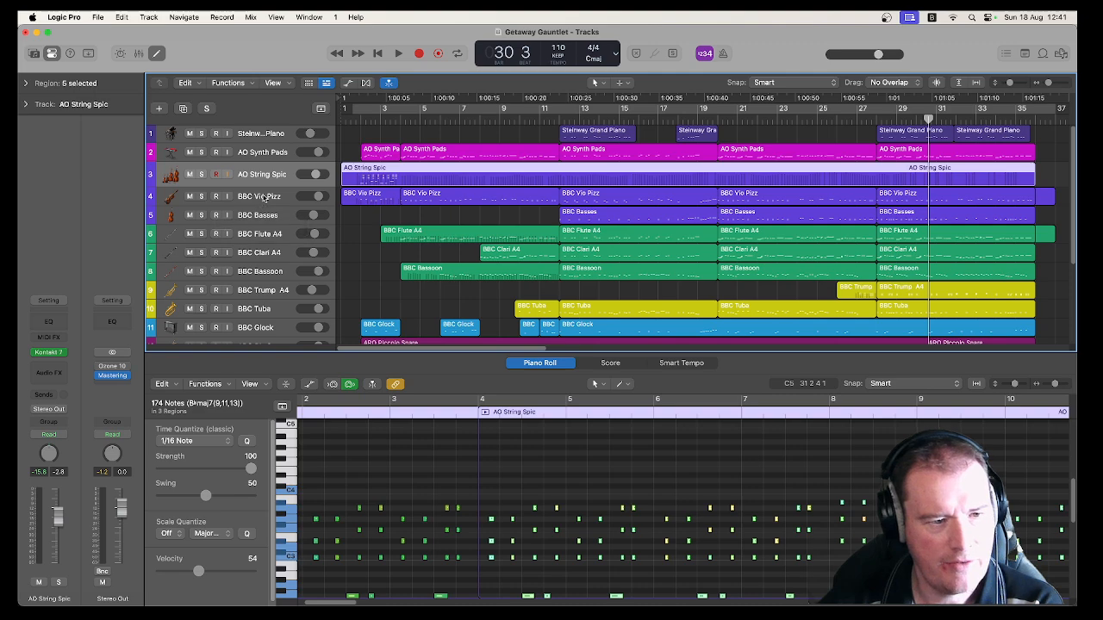
{"action": "left_click", "coordinate": [264, 197]}
{"action": "left_click", "coordinate": [263, 216]}
Examine the channel strips of the woodwind and brass tracks from BBC Flute A4 through BBC Tuba
{"action": "left_click", "coordinate": [260, 235]}
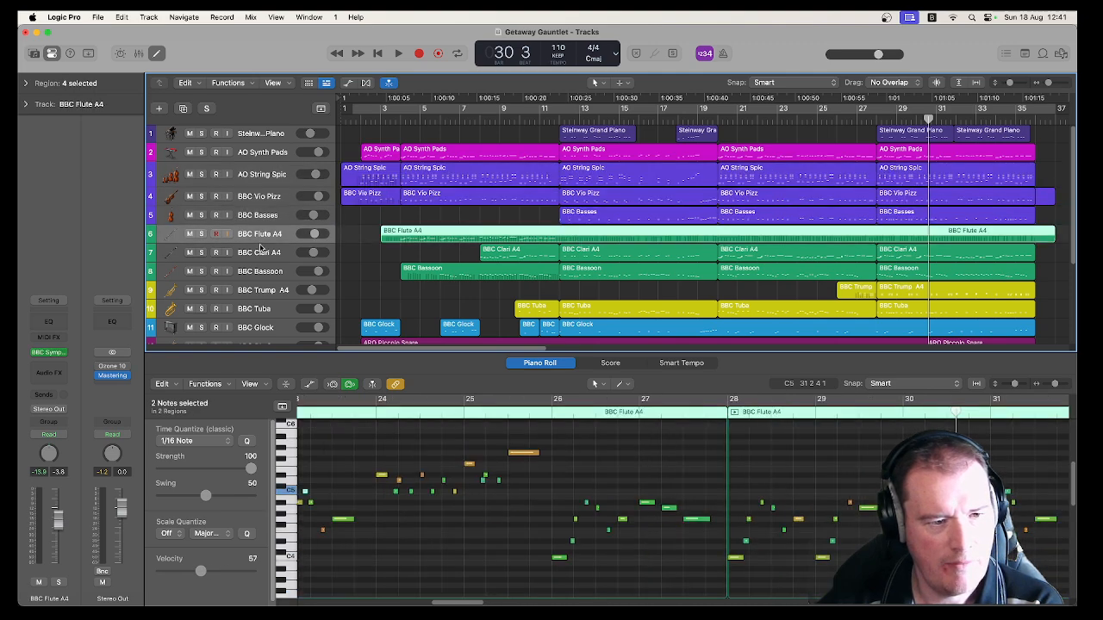
{"action": "left_click", "coordinate": [261, 255]}
{"action": "scroll", "coordinate": [267, 250], "scroll_direction": "down", "scroll_amount": 3}
{"action": "left_click", "coordinate": [274, 208]}
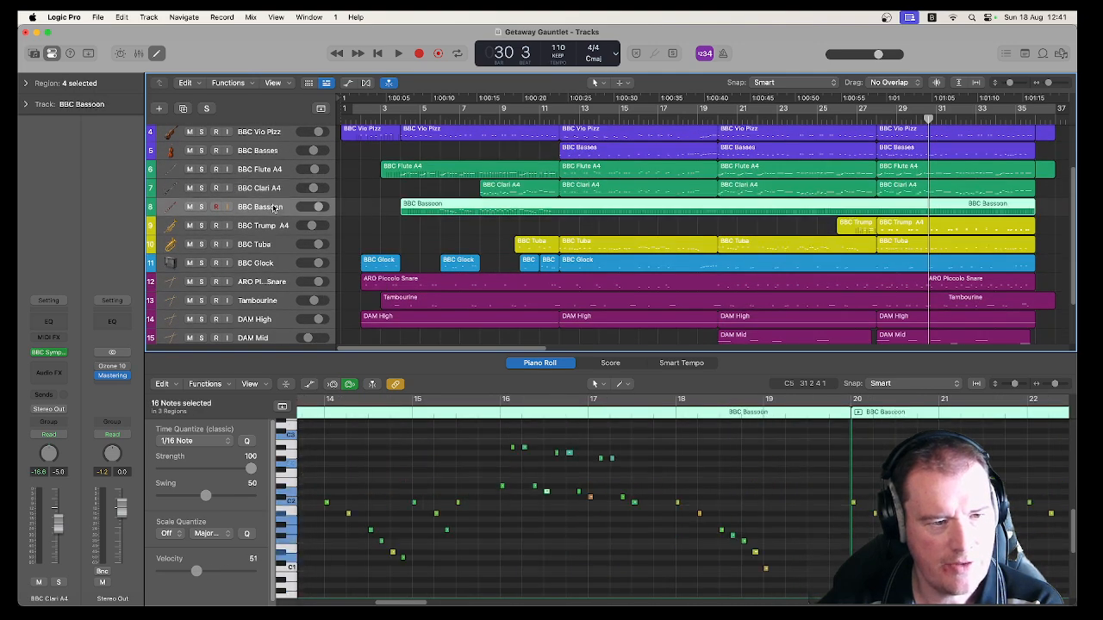
{"action": "left_click", "coordinate": [270, 229]}
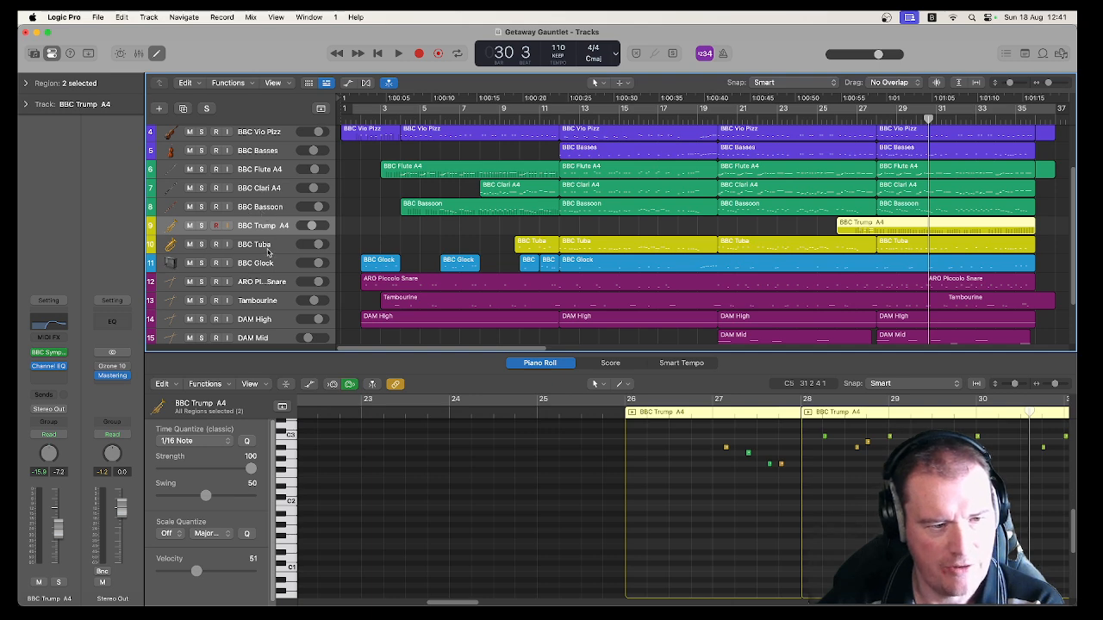
{"action": "left_click", "coordinate": [267, 248]}
{"action": "scroll", "coordinate": [265, 249], "scroll_direction": "down", "scroll_amount": 2}
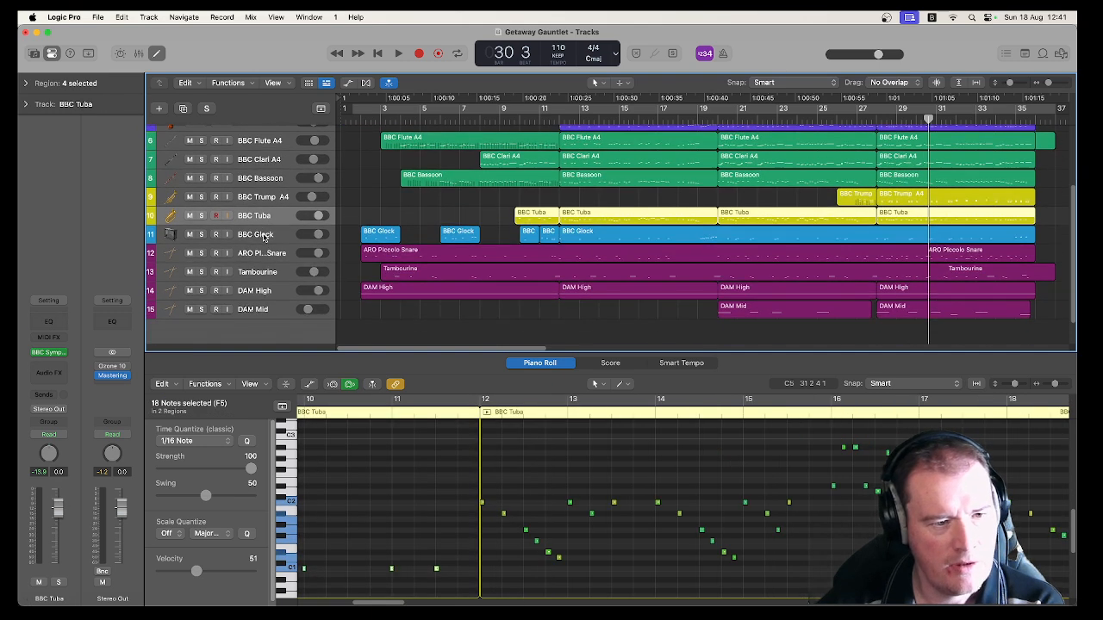
Examine the channel strips of BBC Glock and the percussion tracks down to DAM Mid
{"action": "left_click", "coordinate": [264, 236]}
{"action": "left_click", "coordinate": [264, 254]}
{"action": "left_click", "coordinate": [266, 272]}
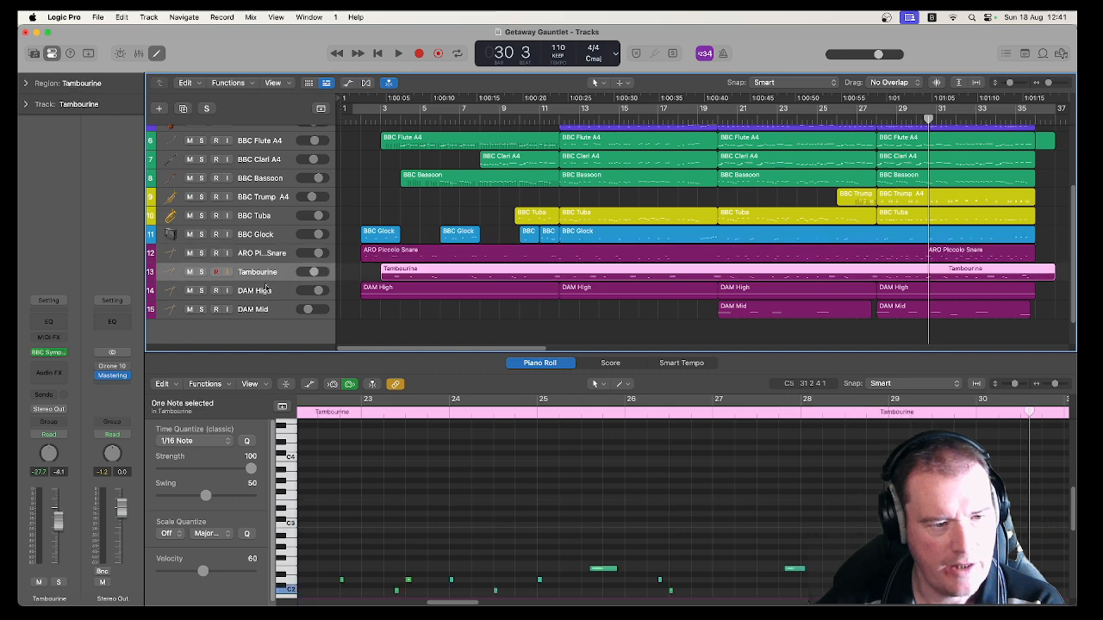
{"action": "left_click", "coordinate": [266, 291]}
{"action": "left_click", "coordinate": [267, 309]}
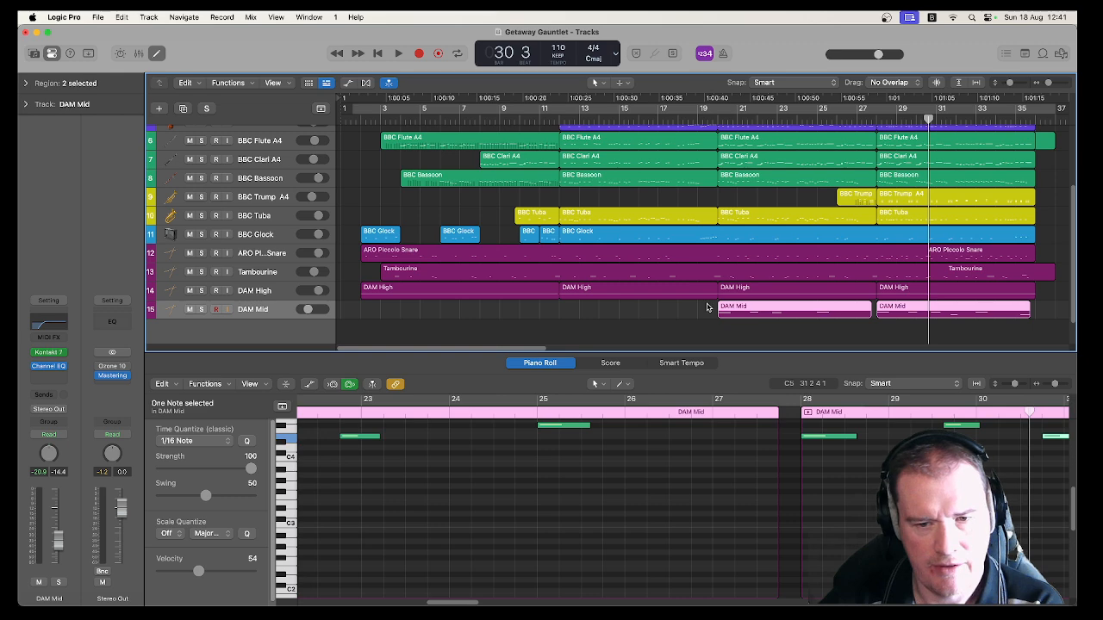
Turn on the cycle range, briefly play the opening of the arrangement, and return the playhead to the cycle start in bar 1
{"action": "scroll", "coordinate": [276, 313], "scroll_direction": "up", "scroll_amount": 5}
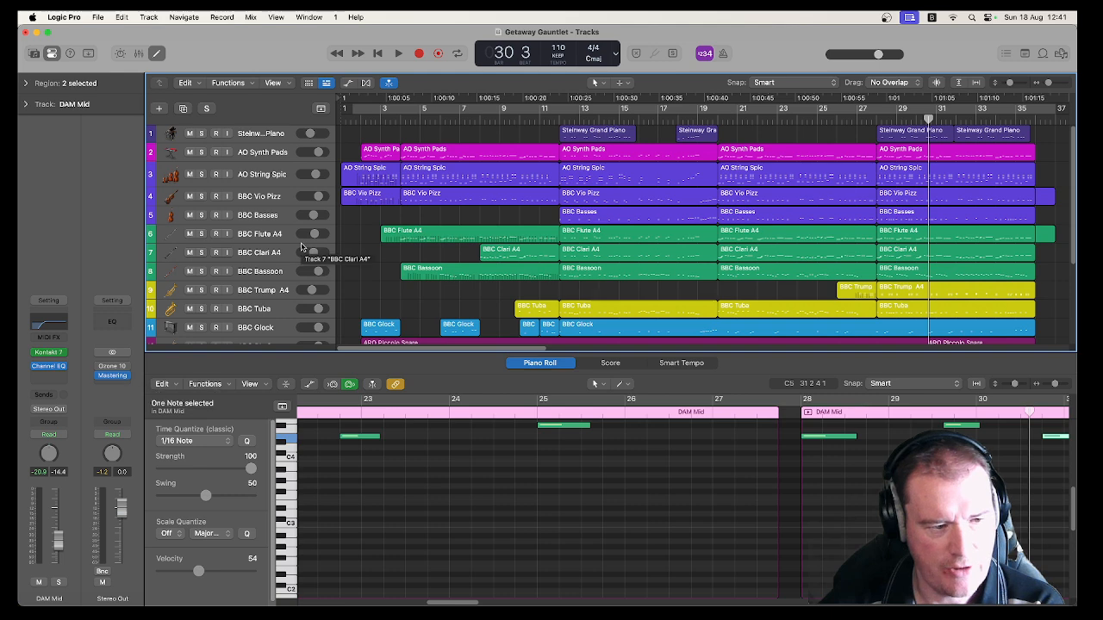
{"action": "scroll", "coordinate": [285, 237], "scroll_direction": "down", "scroll_amount": 5}
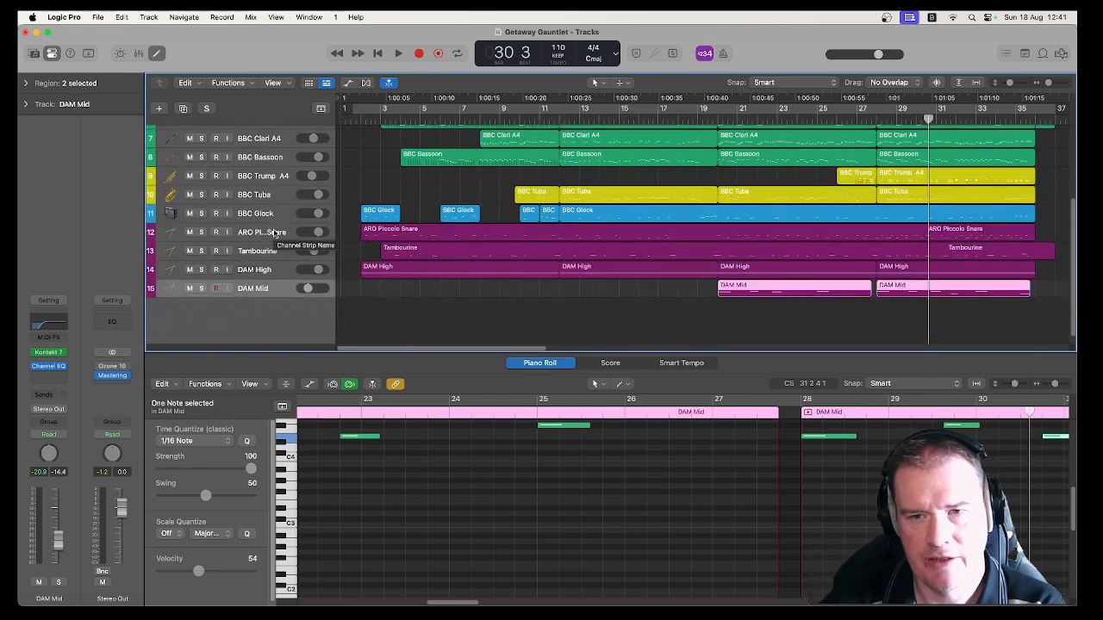
{"action": "scroll", "coordinate": [319, 224], "scroll_direction": "up", "scroll_amount": 5}
{"action": "left_click", "coordinate": [383, 107]}
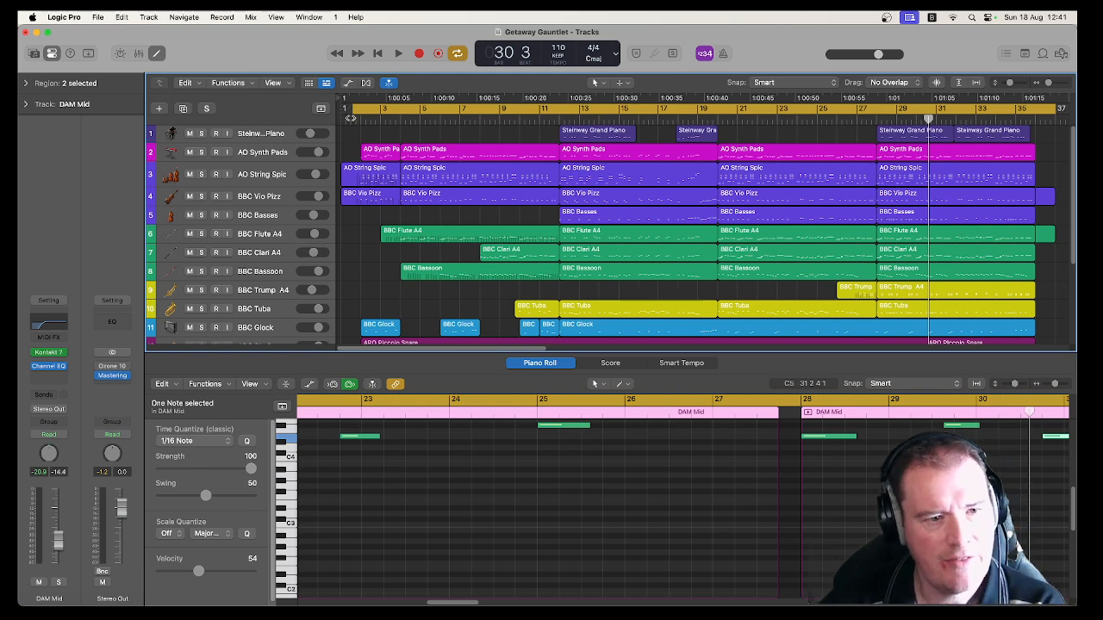
{"action": "key", "text": "space"}
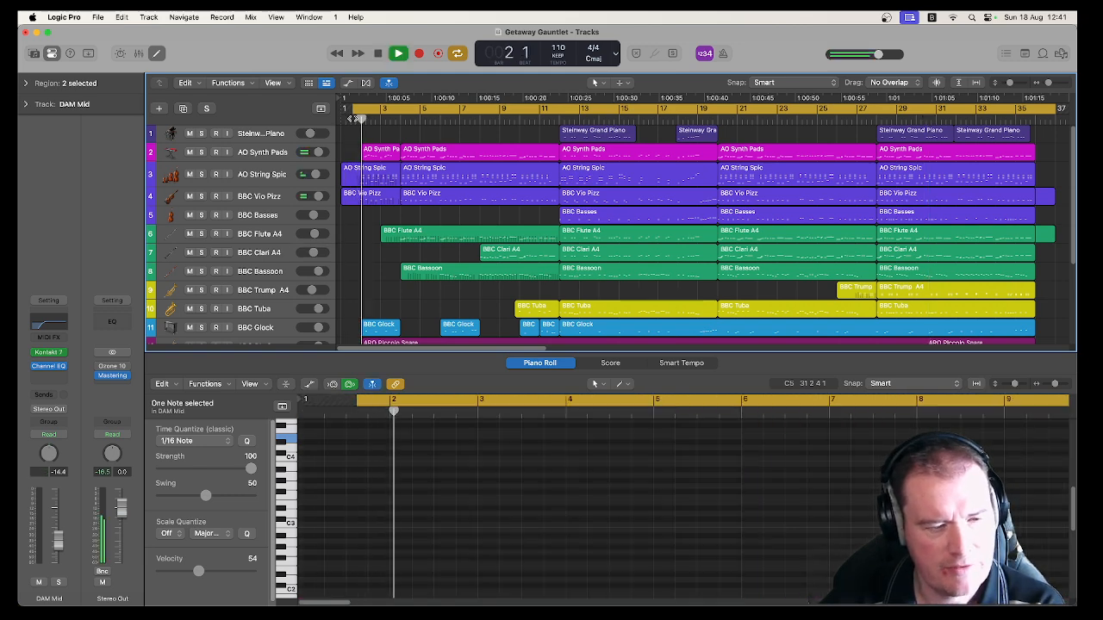
{"action": "key", "text": "space"}
{"action": "left_click", "coordinate": [351, 119]}
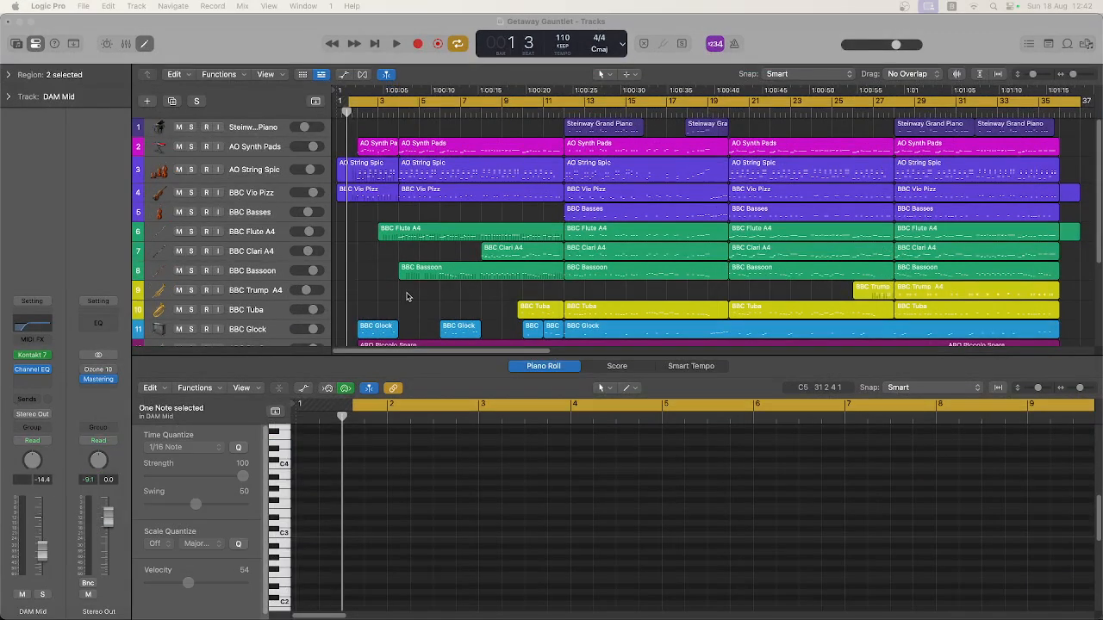
Deselect all regions and play the full arrangement, showing the notes of the BBC Flute A4 and AO String Spic regions from bar 12
{"action": "left_click", "coordinate": [406, 296]}
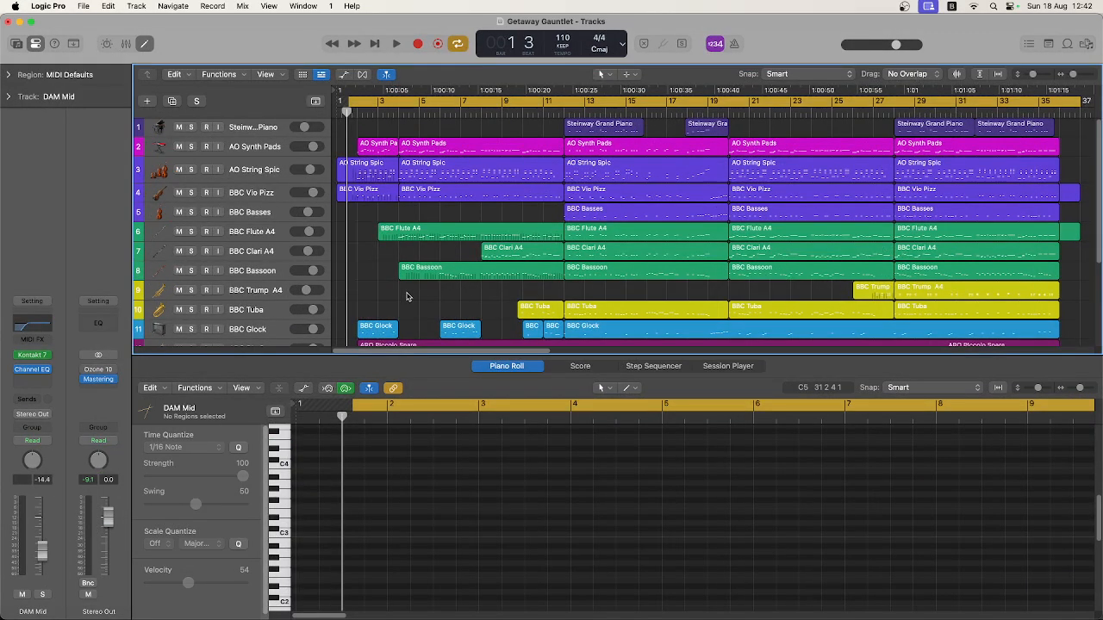
{"action": "key", "text": "space"}
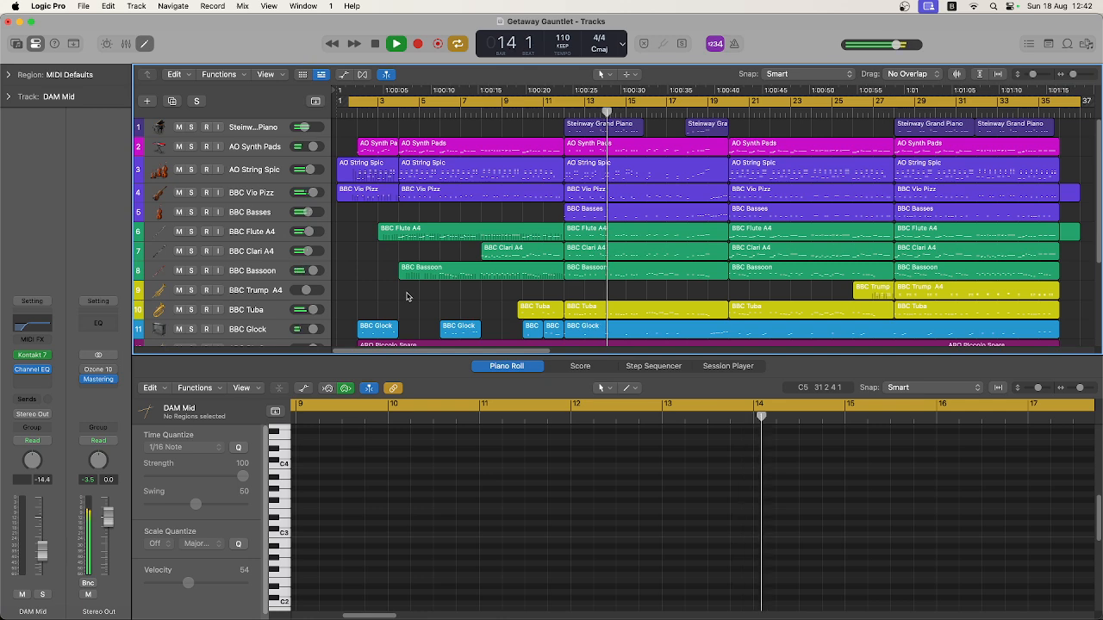
{"action": "left_click", "coordinate": [662, 225]}
{"action": "scroll", "coordinate": [795, 520], "scroll_direction": "up", "scroll_amount": 5}
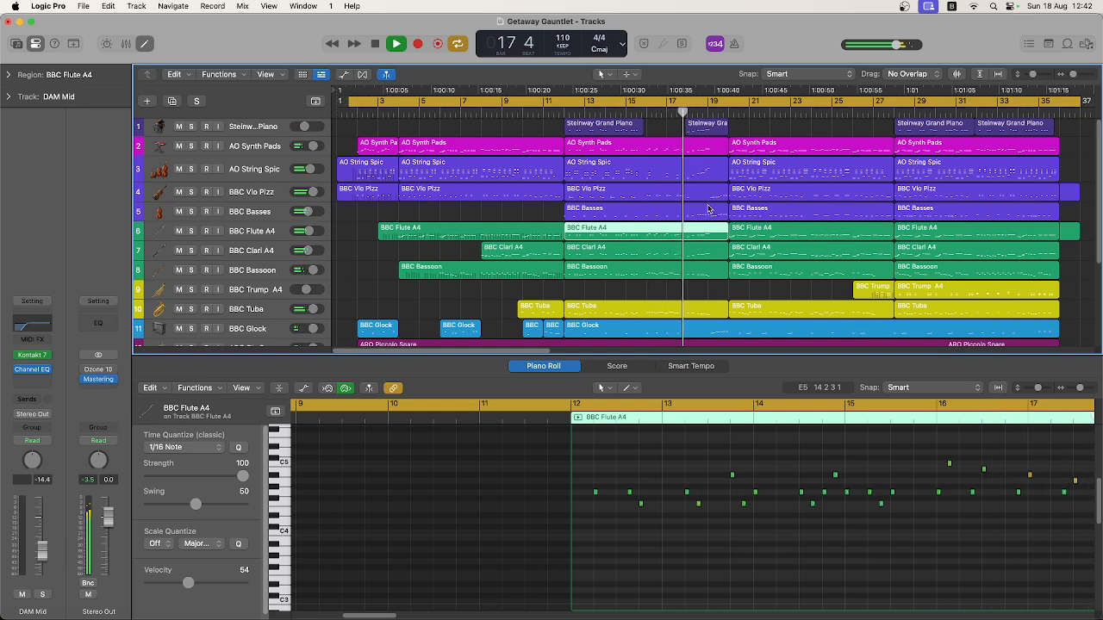
{"action": "left_click", "coordinate": [699, 162]}
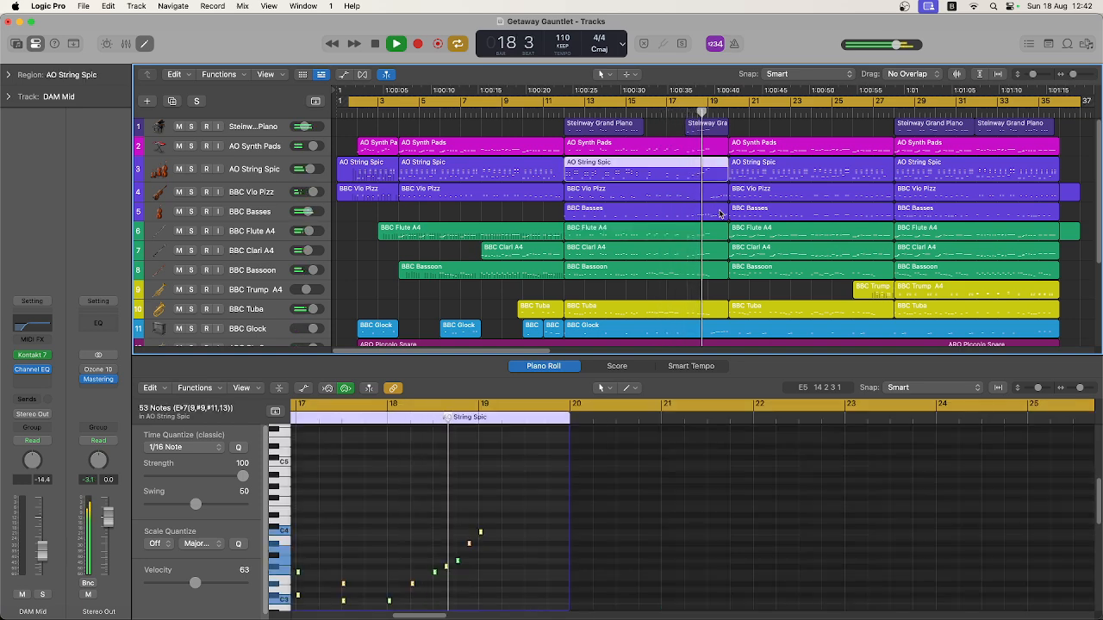
During playback, show the notes of the long BBC Glock region and the ARO Piccolo Snare region
{"action": "scroll", "coordinate": [711, 250], "scroll_direction": "down", "scroll_amount": 3}
{"action": "left_click", "coordinate": [705, 286]}
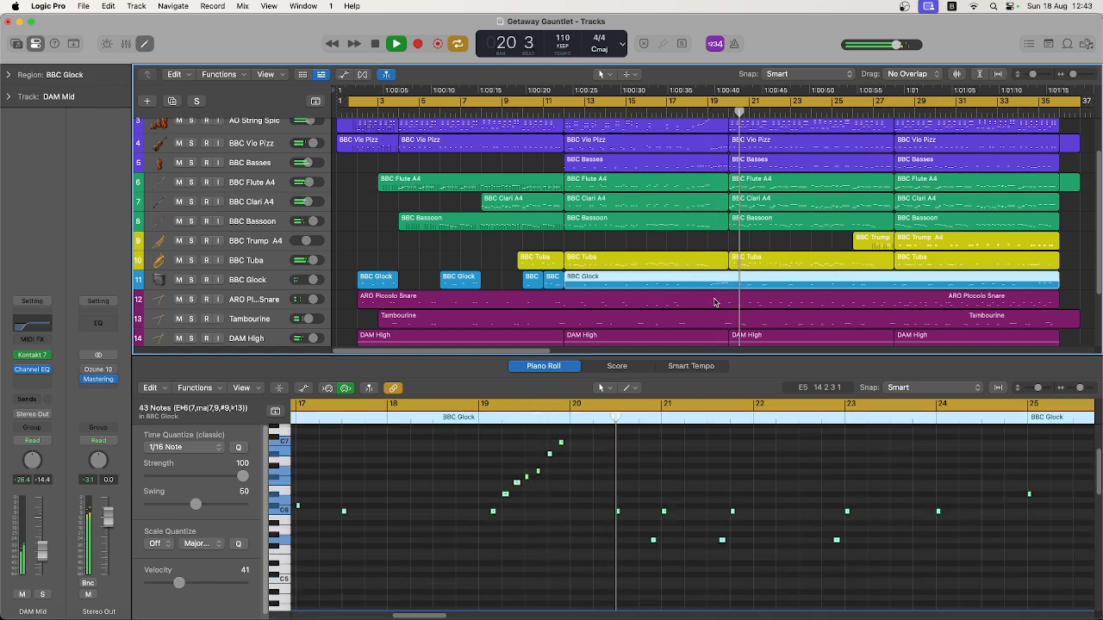
{"action": "left_click", "coordinate": [714, 299]}
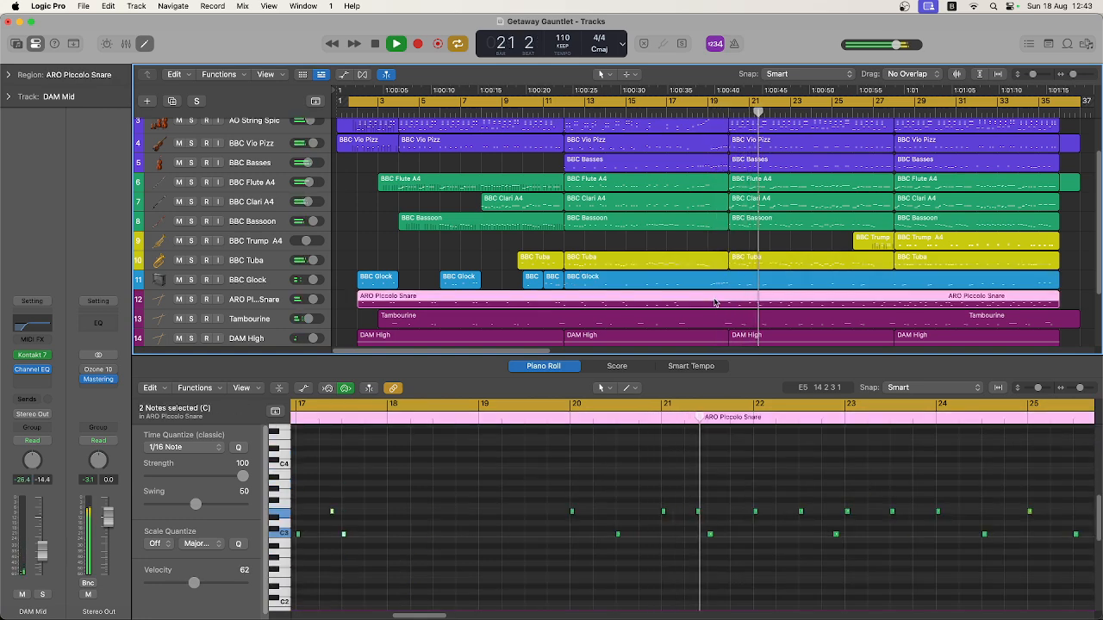
{"action": "scroll", "coordinate": [728, 297], "scroll_direction": "down", "scroll_amount": 2}
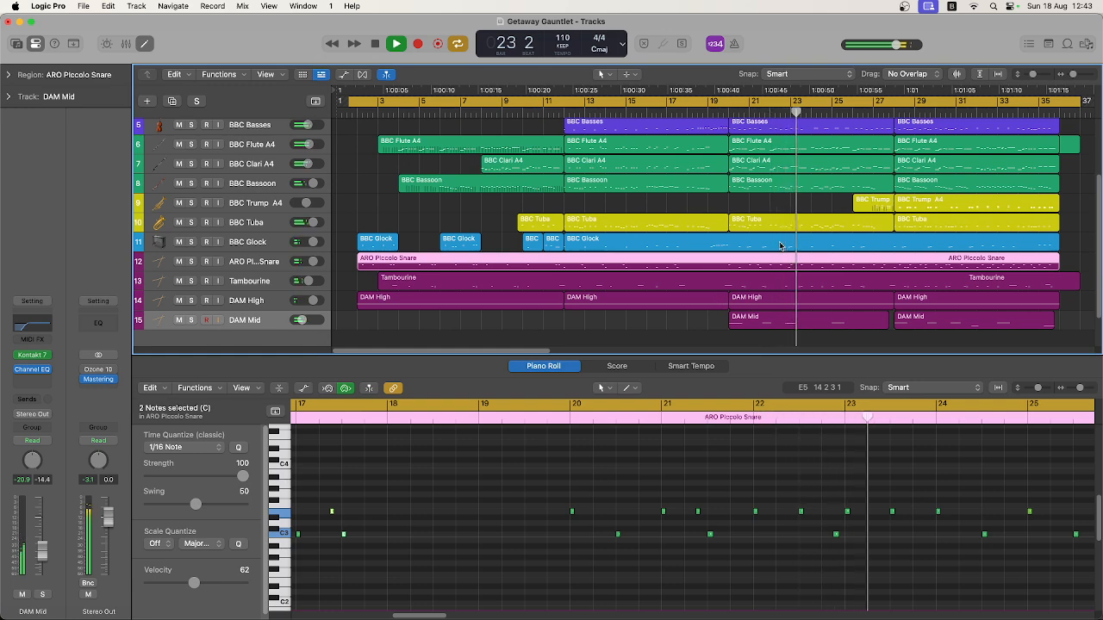
Follow the woodwinds during playback, showing the BBC Flute A4 region at bar 20 and the BBC Clari A4 and BBC Bassoon regions at bar 28
{"action": "scroll", "coordinate": [780, 245], "scroll_direction": "up", "scroll_amount": 4}
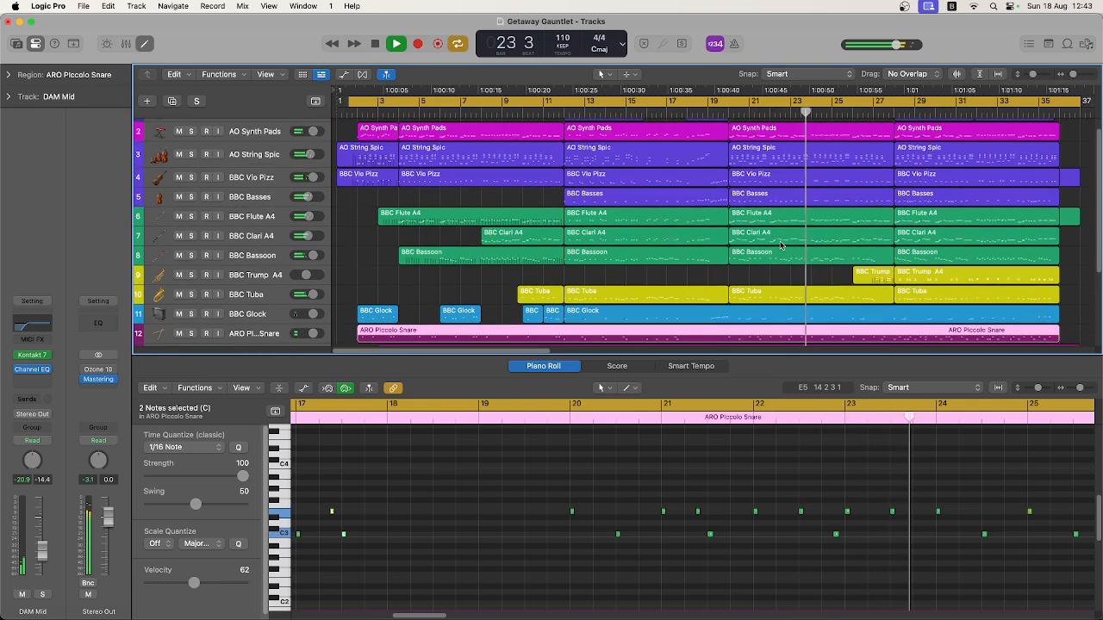
{"action": "left_click", "coordinate": [833, 217]}
{"action": "scroll", "coordinate": [924, 473], "scroll_direction": "up", "scroll_amount": 3}
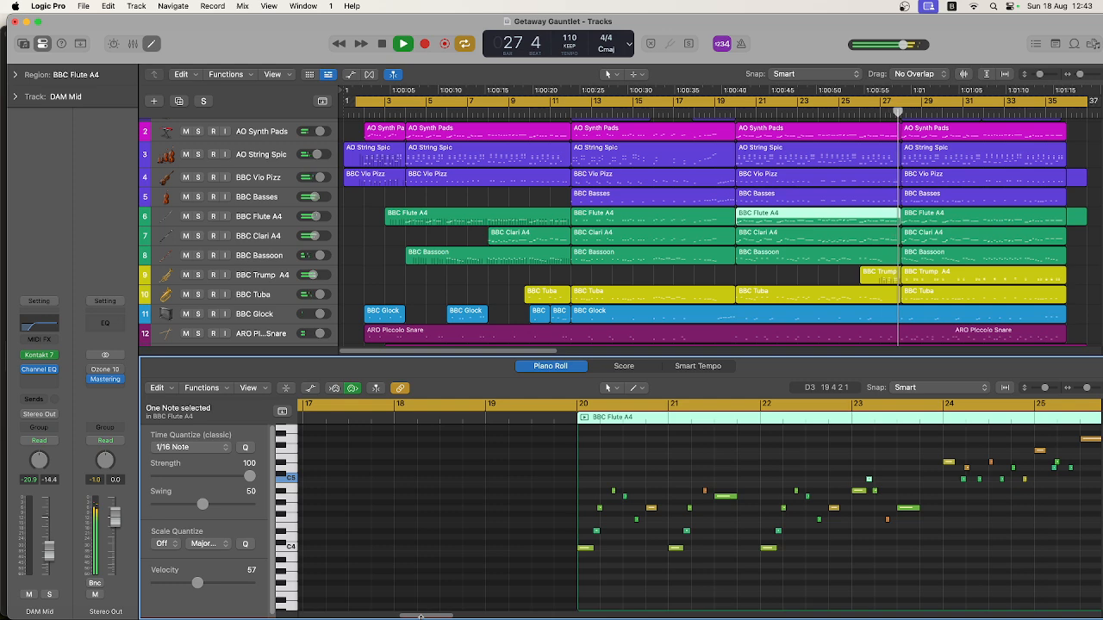
{"action": "left_click", "coordinate": [957, 242]}
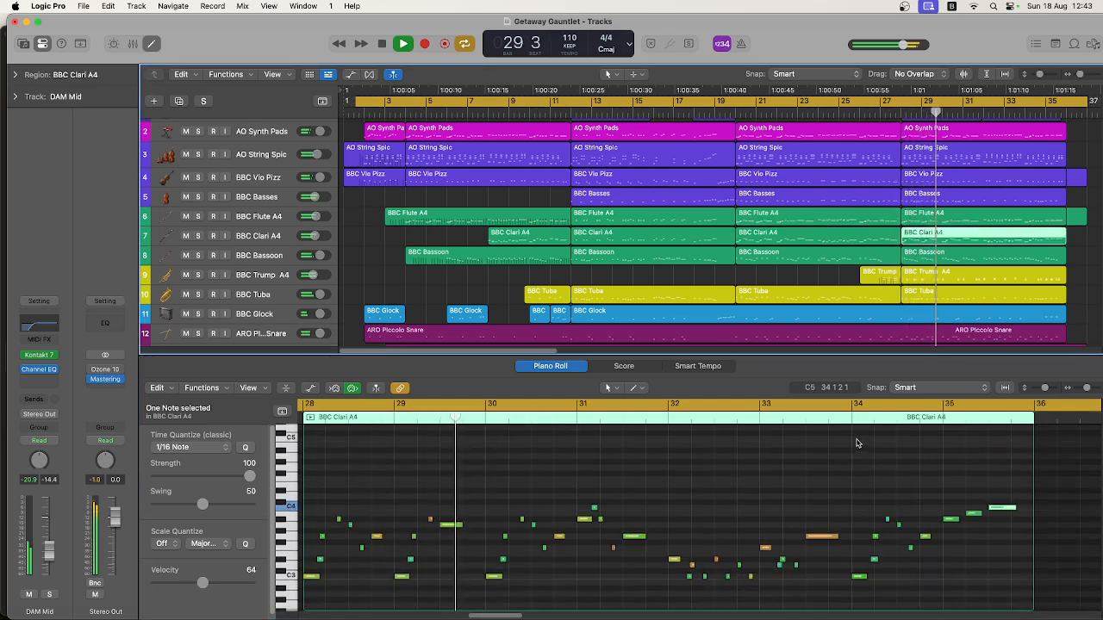
{"action": "left_click", "coordinate": [931, 257]}
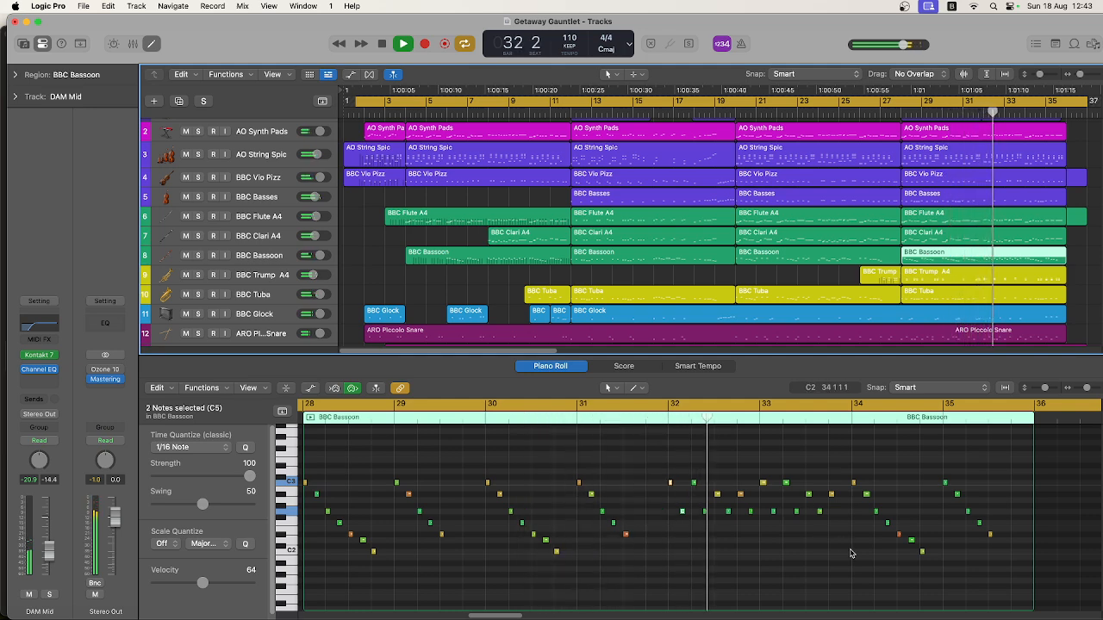
Show the notes of the last BBC Trump A4 region during playback, then deselect it and stop in bar 36
{"action": "left_click", "coordinate": [1023, 276]}
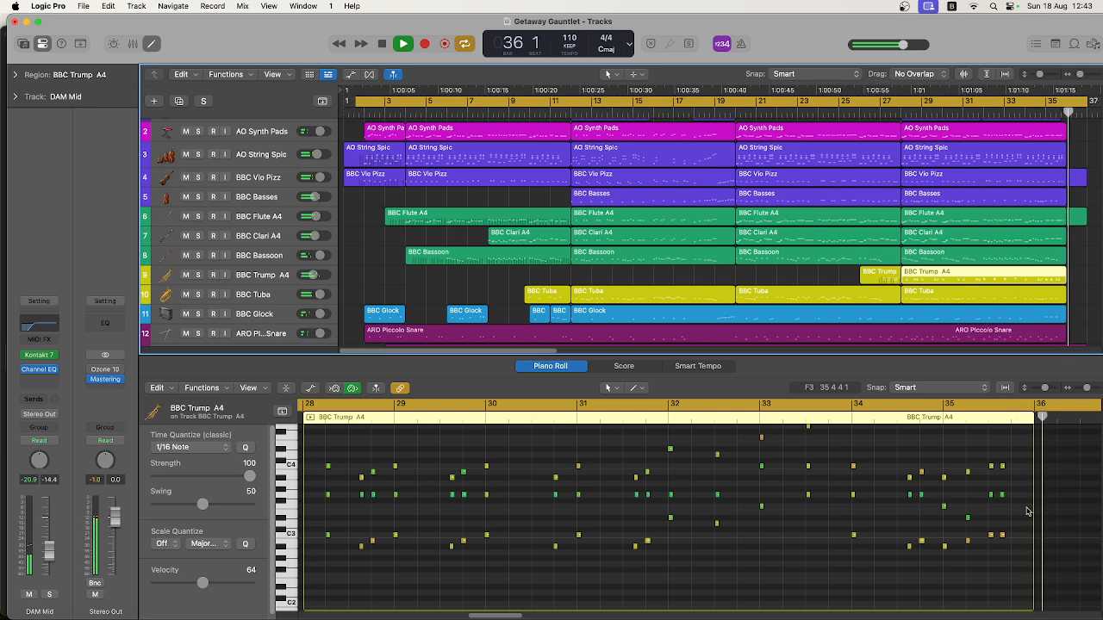
{"action": "left_click", "coordinate": [748, 275]}
{"action": "key", "text": "space"}
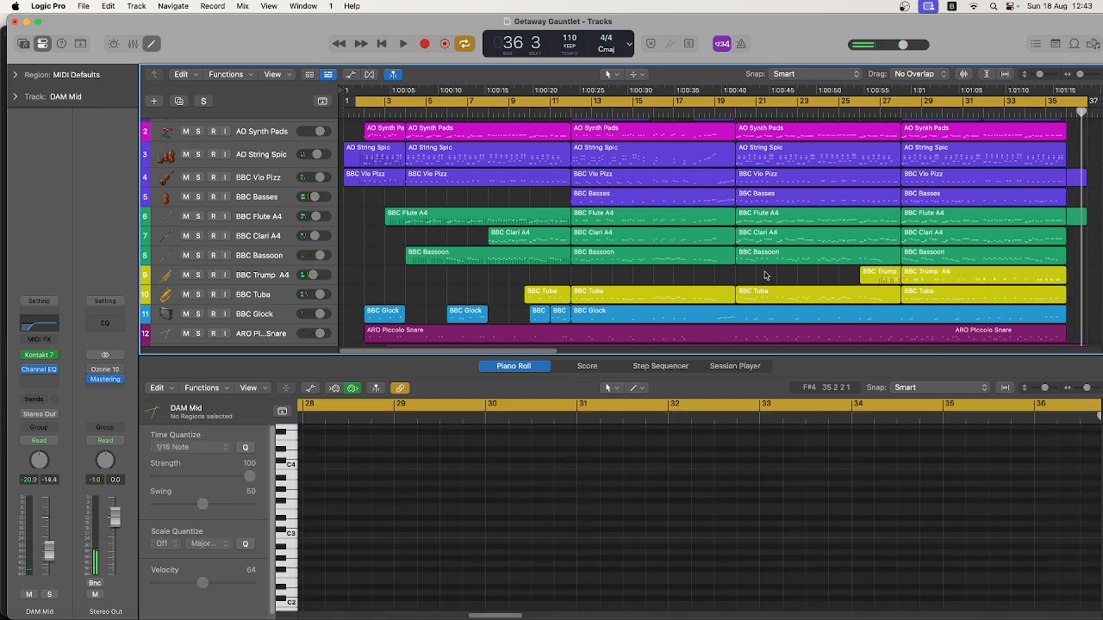